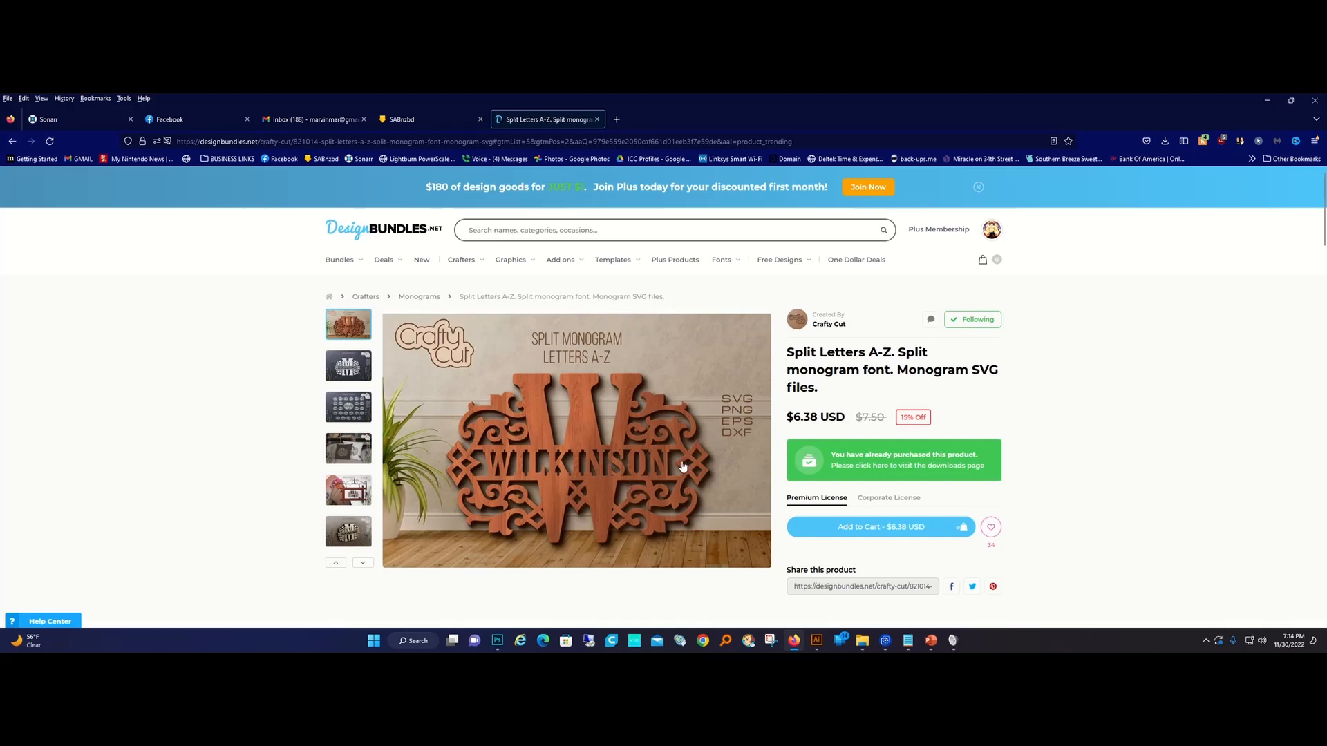
Check the name list in Notepad and open S_Monogr_B.svg from the SVG Split Monogram folder in Illustrator.
left_click(817, 644)
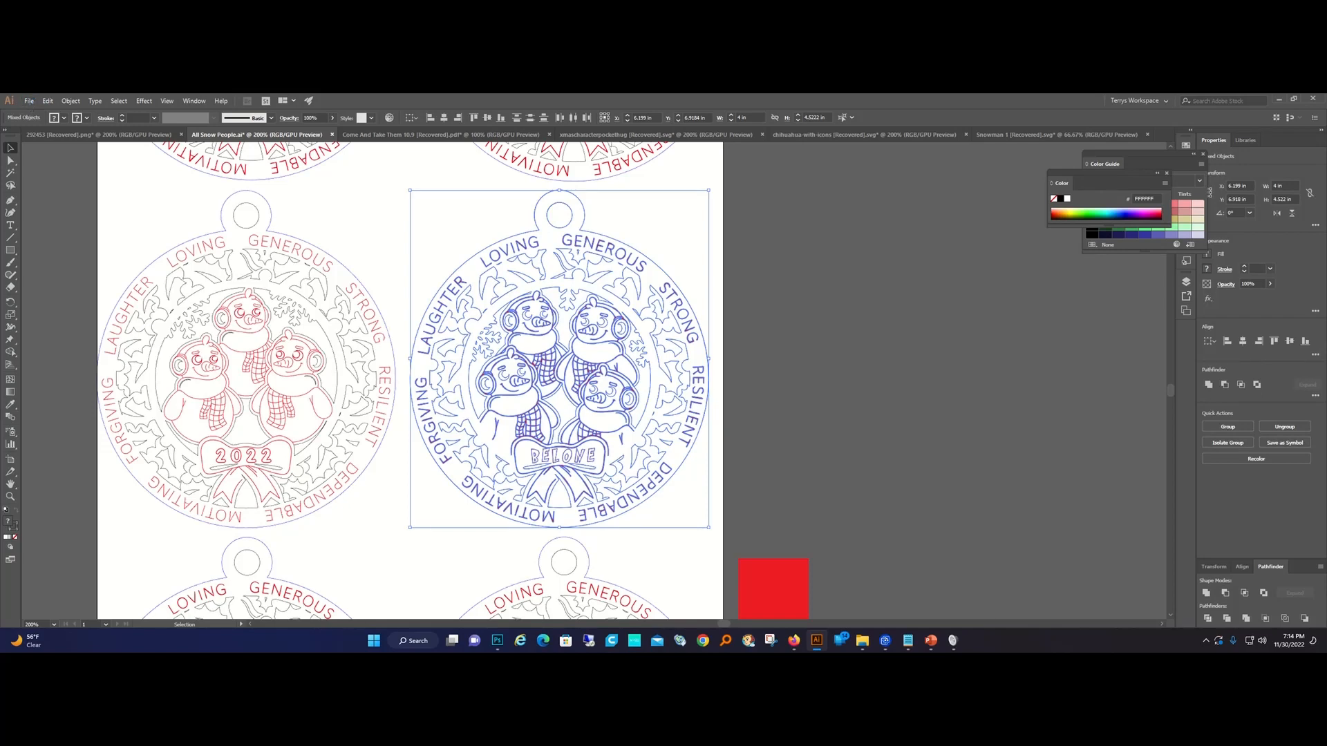
left_click(908, 642)
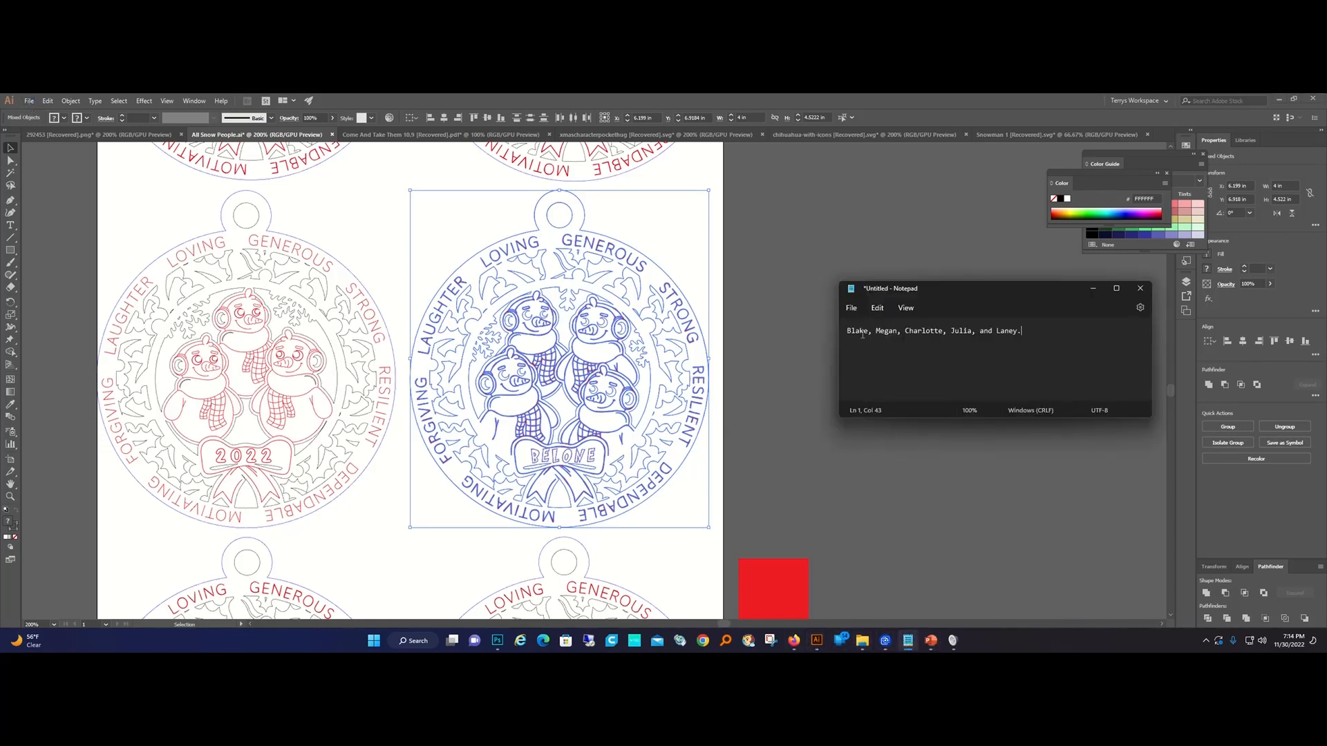
left_click(29, 101)
left_click(47, 136)
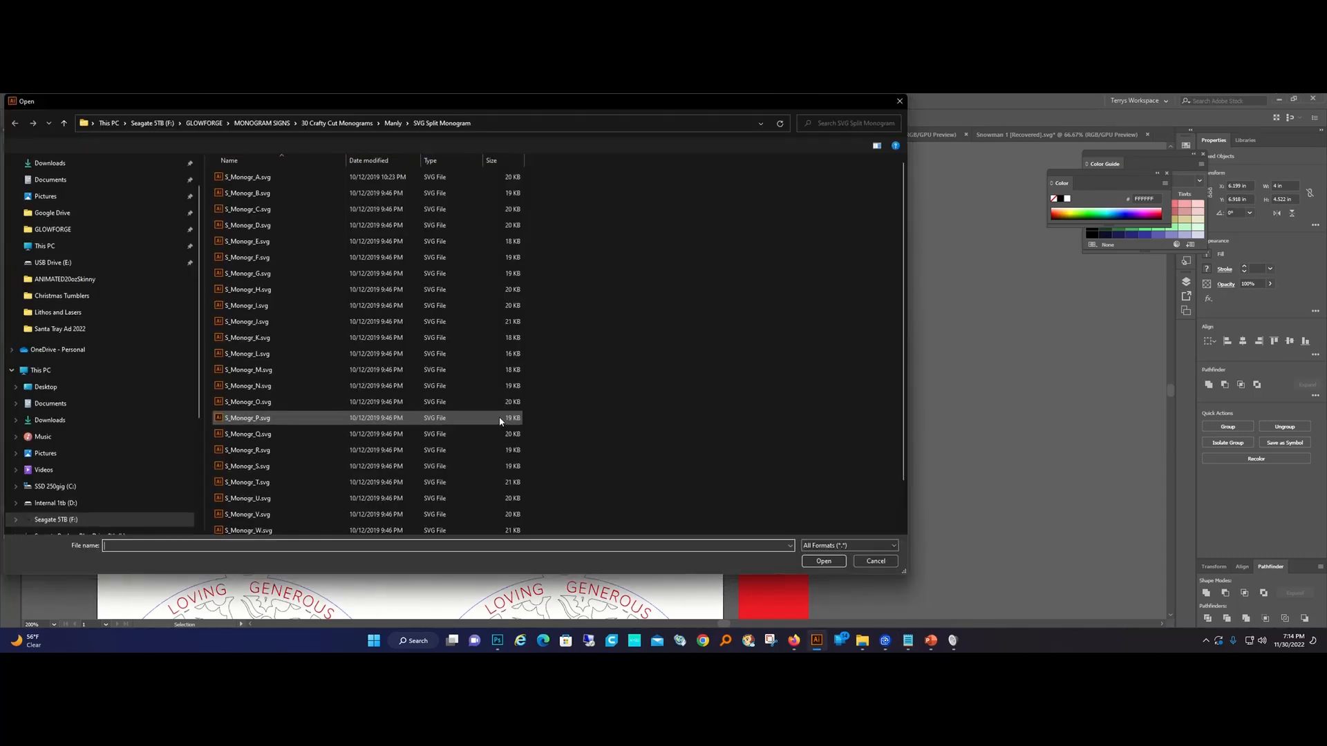
double_click(247, 193)
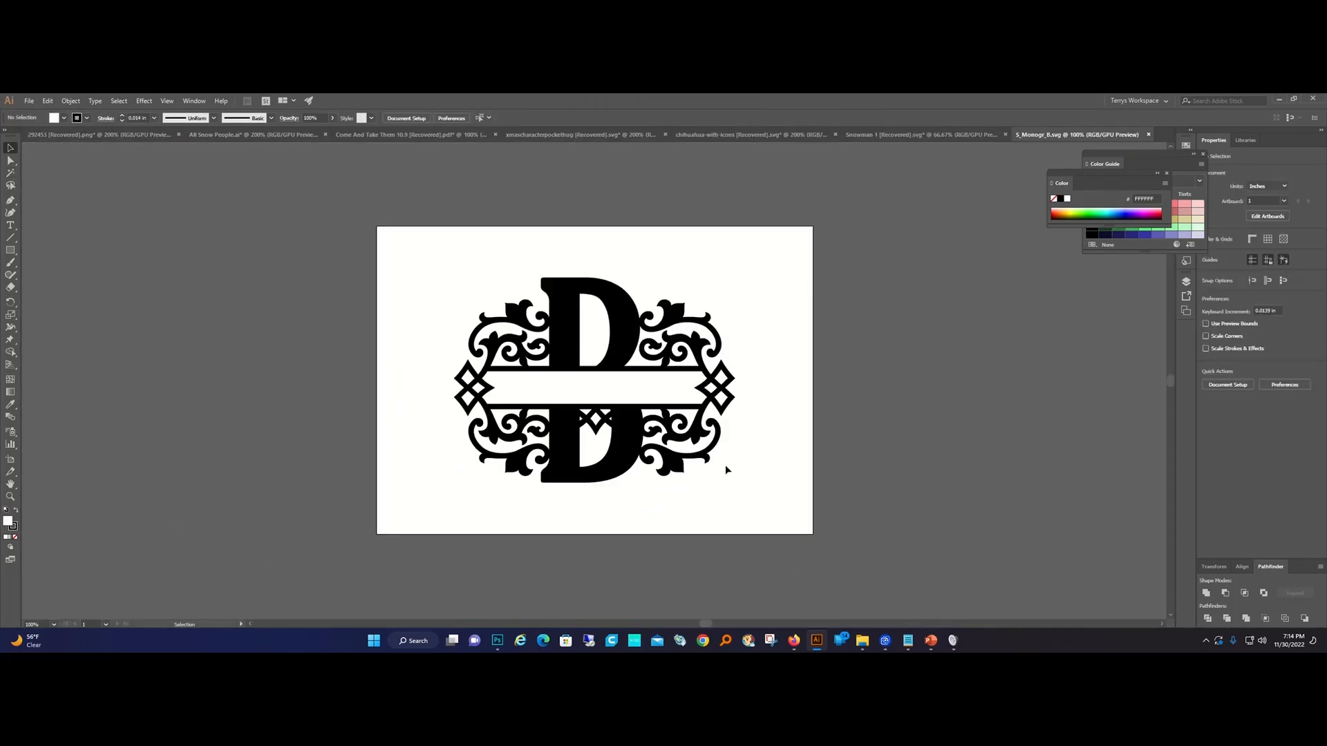
Select the monogram, lock its proportions and set its height to 4 in.
left_click_drag(580, 364, 412, 231)
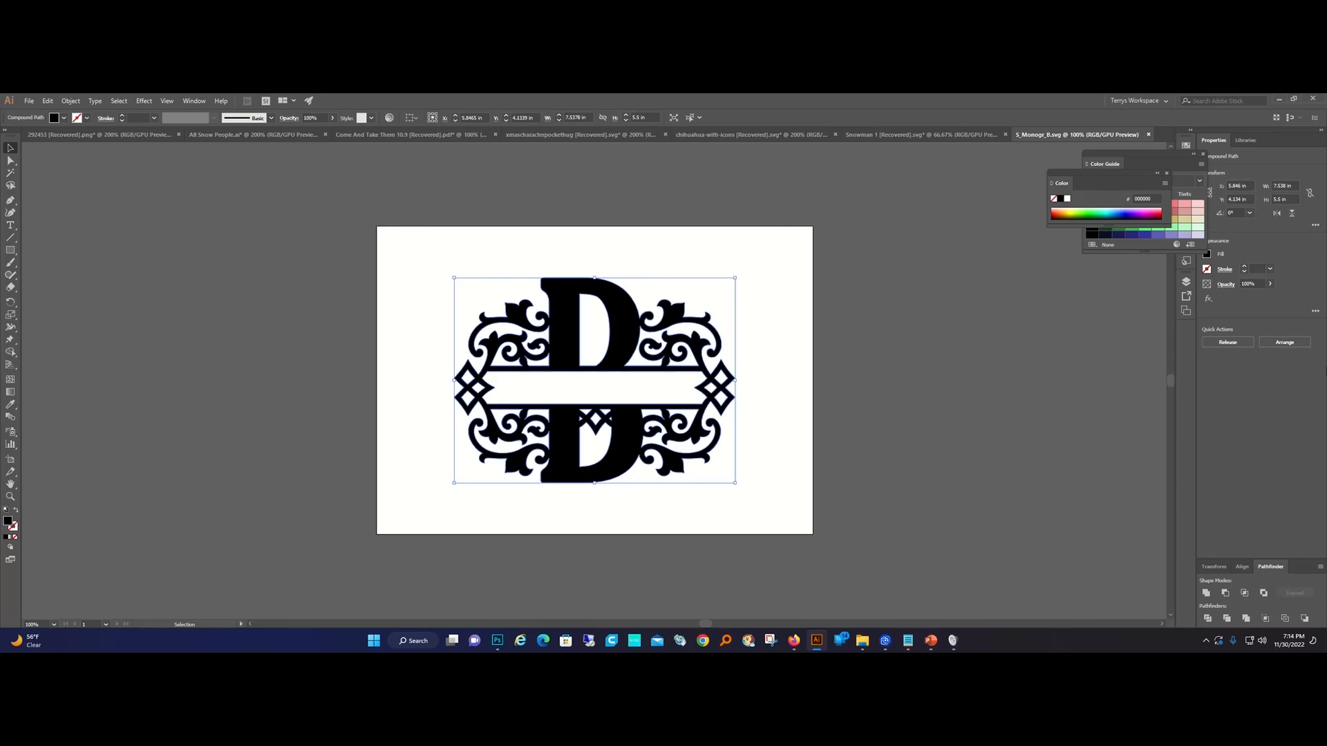
left_click(1309, 193)
left_click(1282, 199)
type("4")
key("Return")
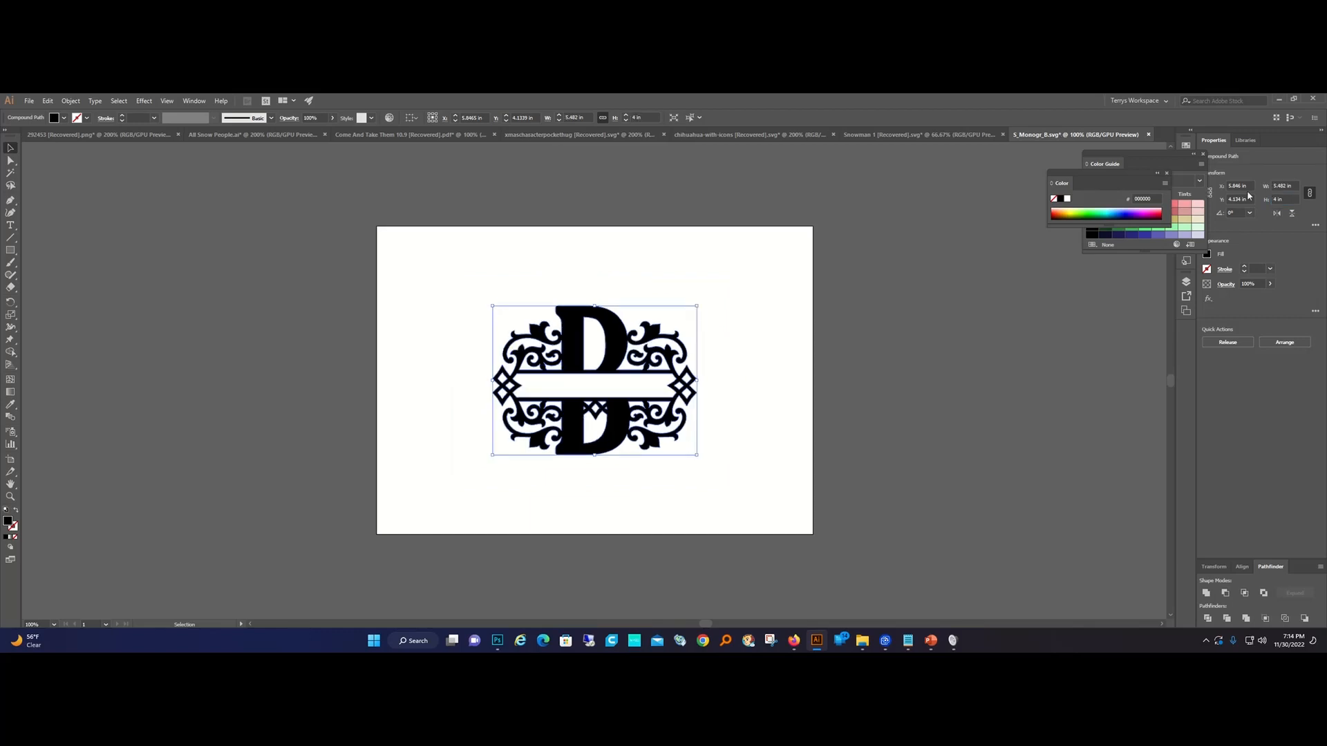
Examine the anchor points on the inner scrolls on both sides of the letter, above and below the name band.
left_click(10, 496)
left_click(558, 382)
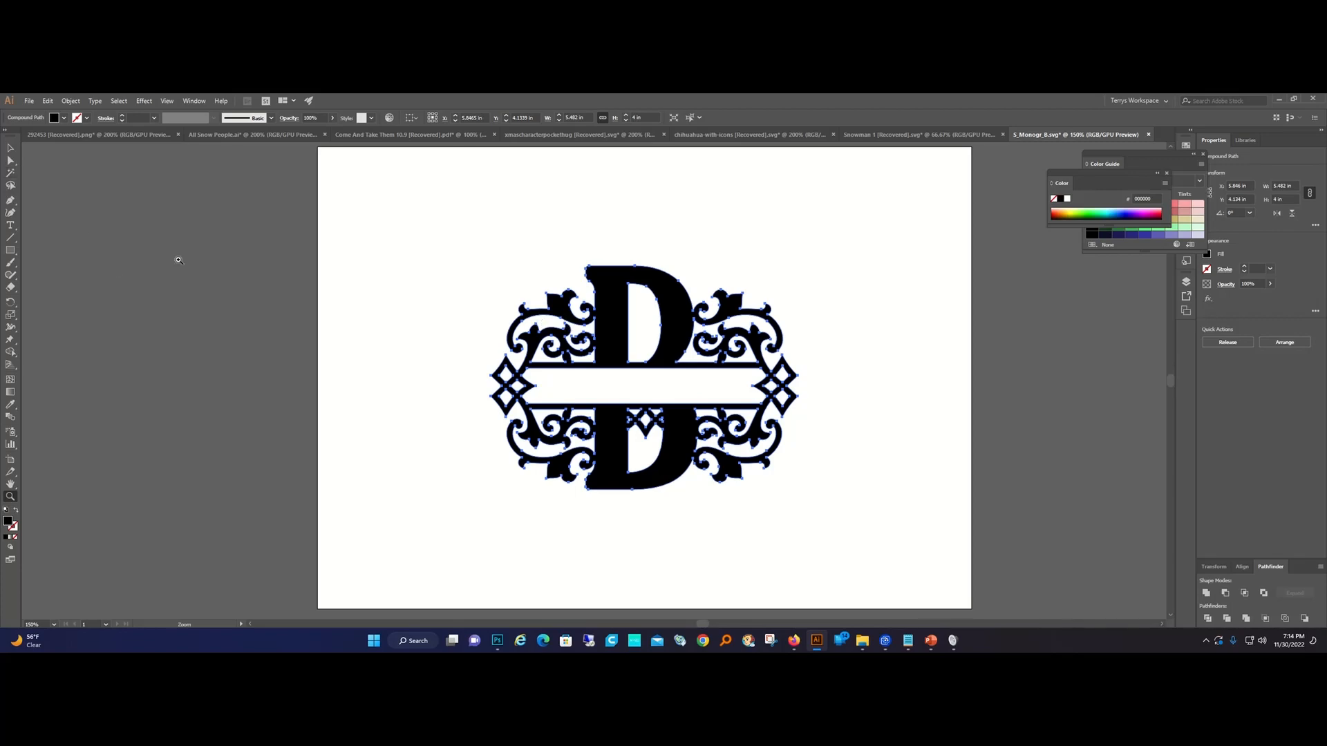
left_click(725, 403)
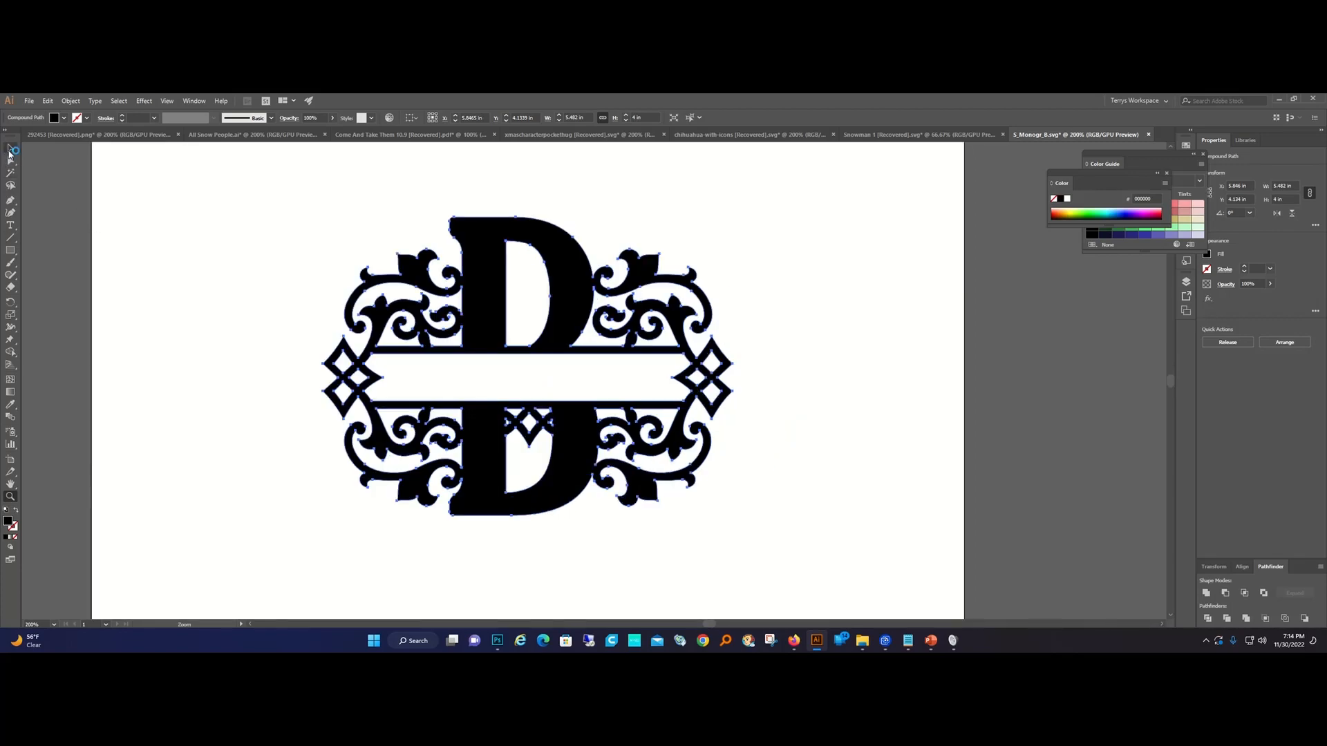
left_click(11, 147)
left_click(194, 255)
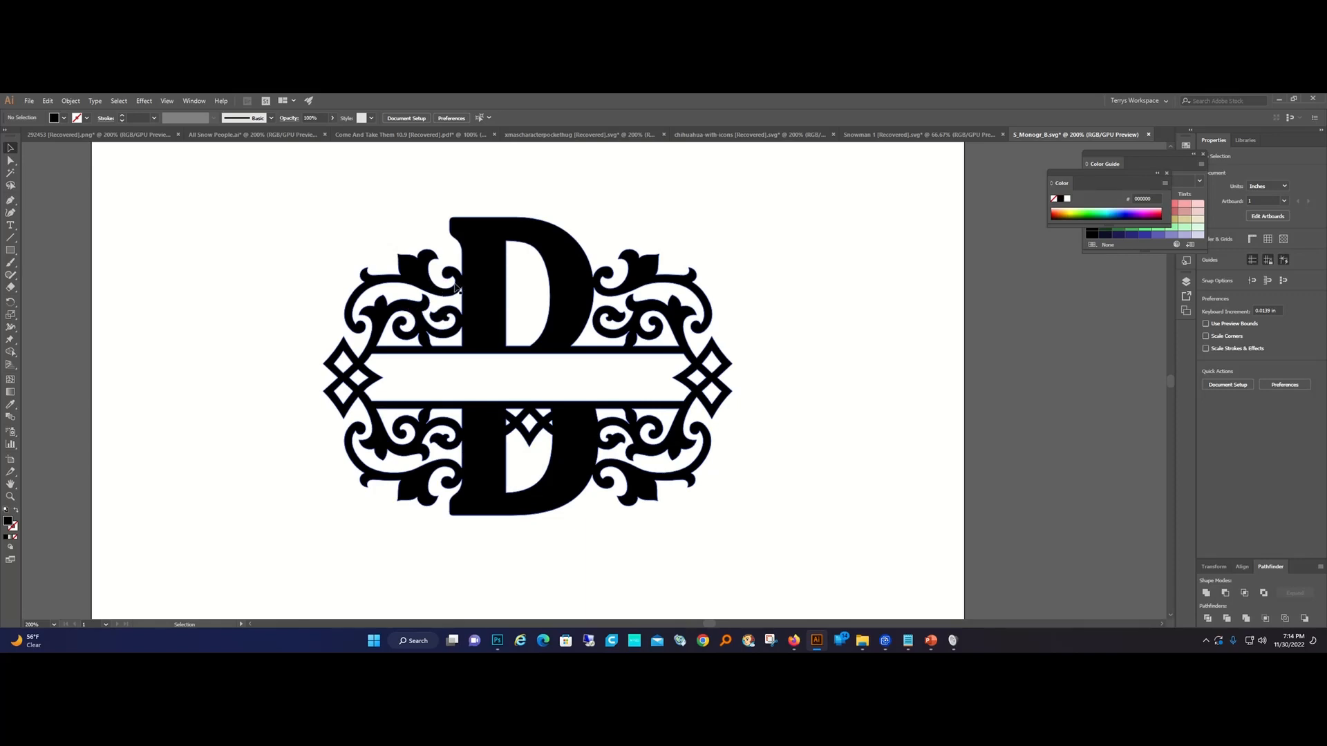
left_click(11, 161)
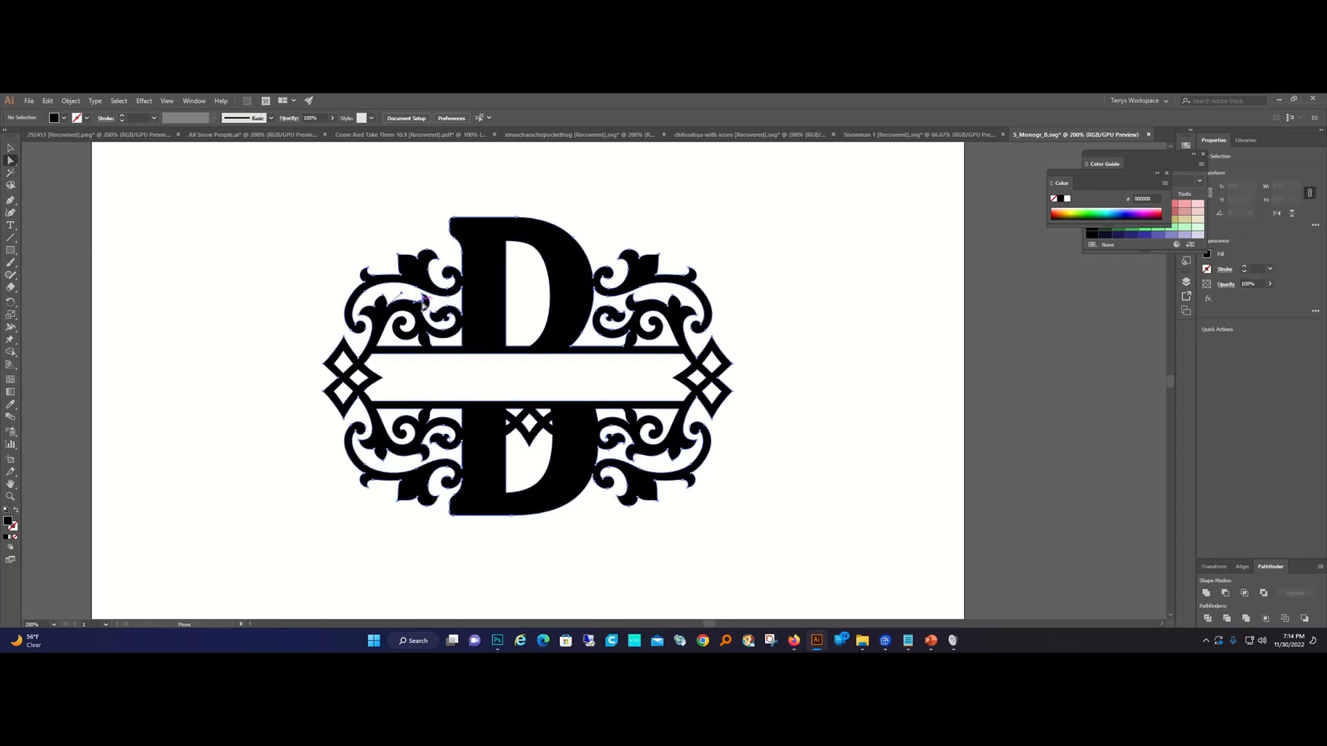
left_click(422, 299)
left_click(423, 295, "shift")
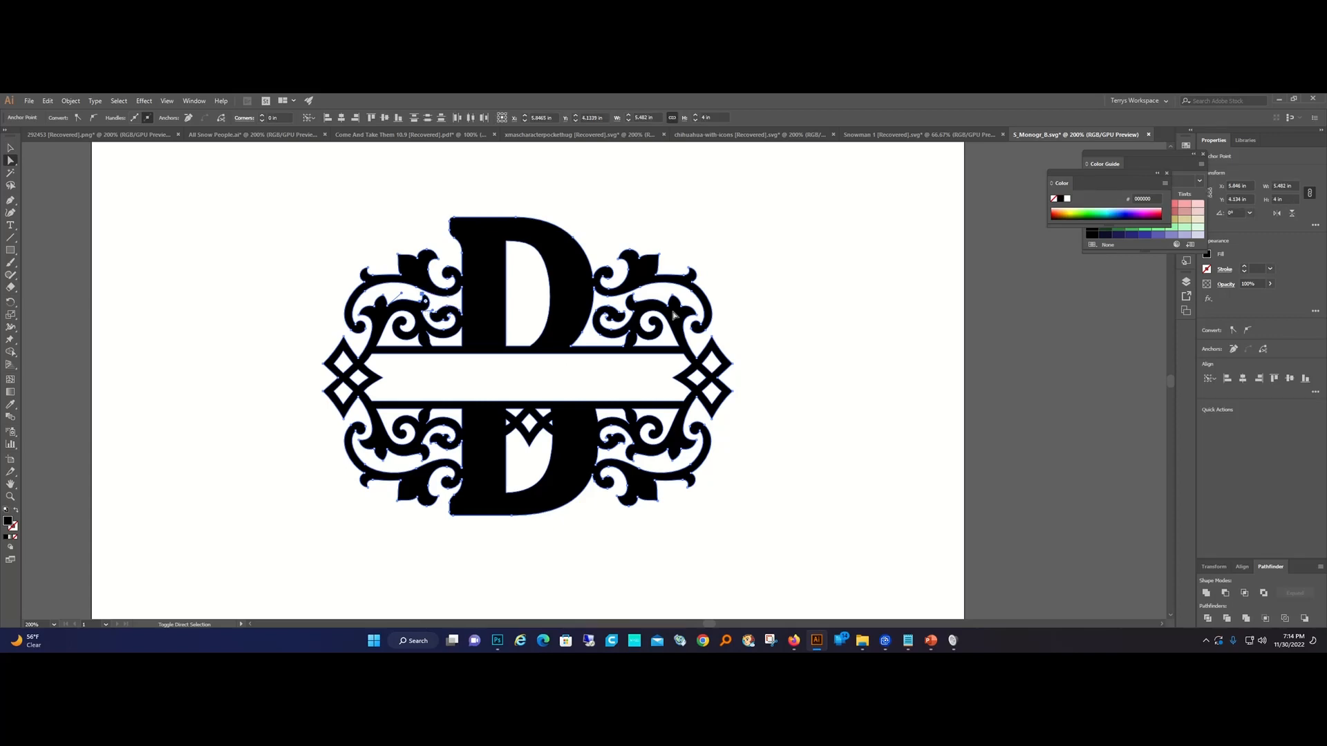
left_click(633, 296, "shift")
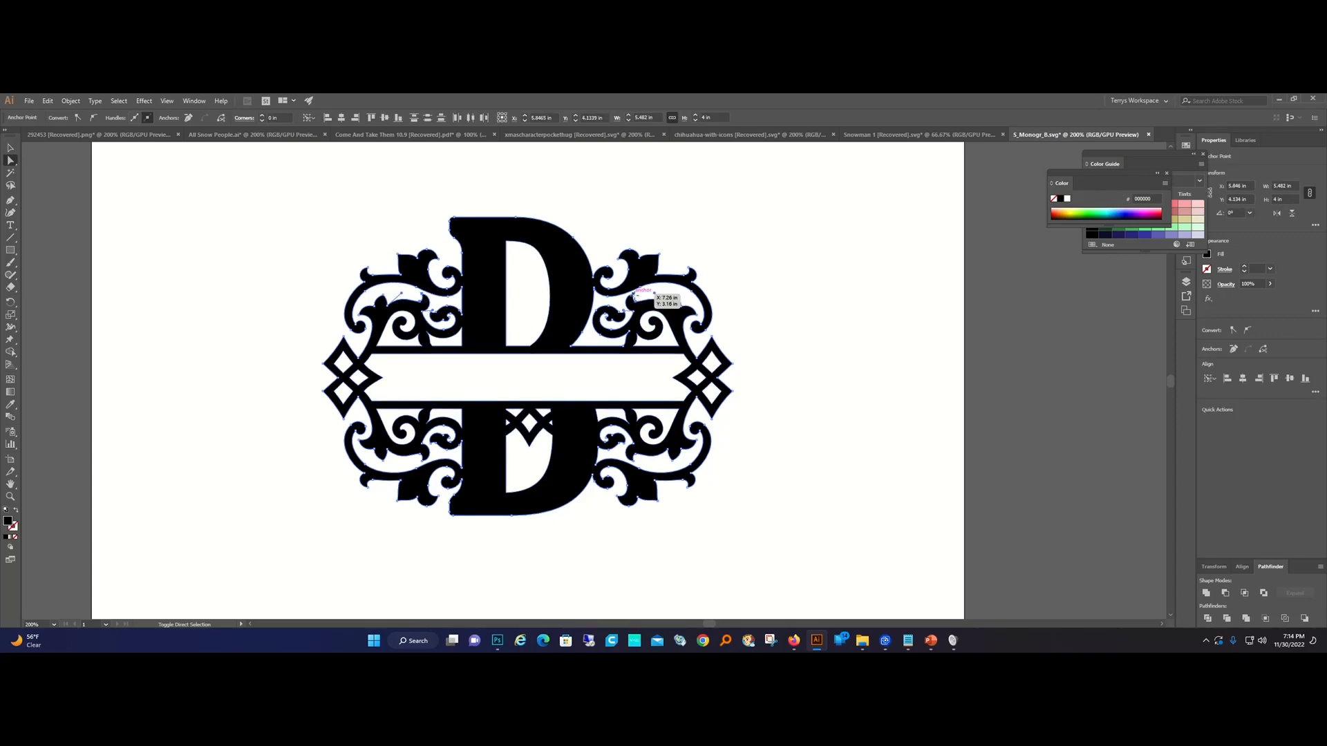
left_click(816, 343)
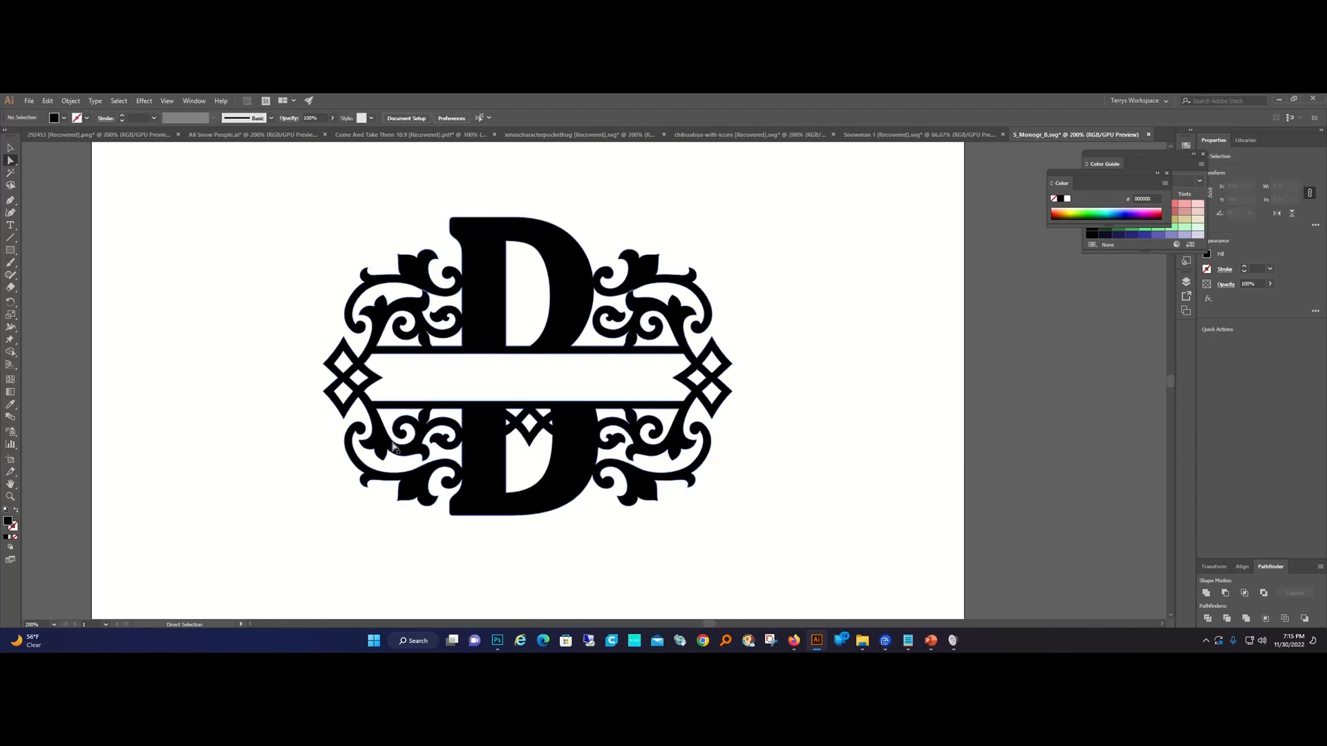
left_click(420, 456)
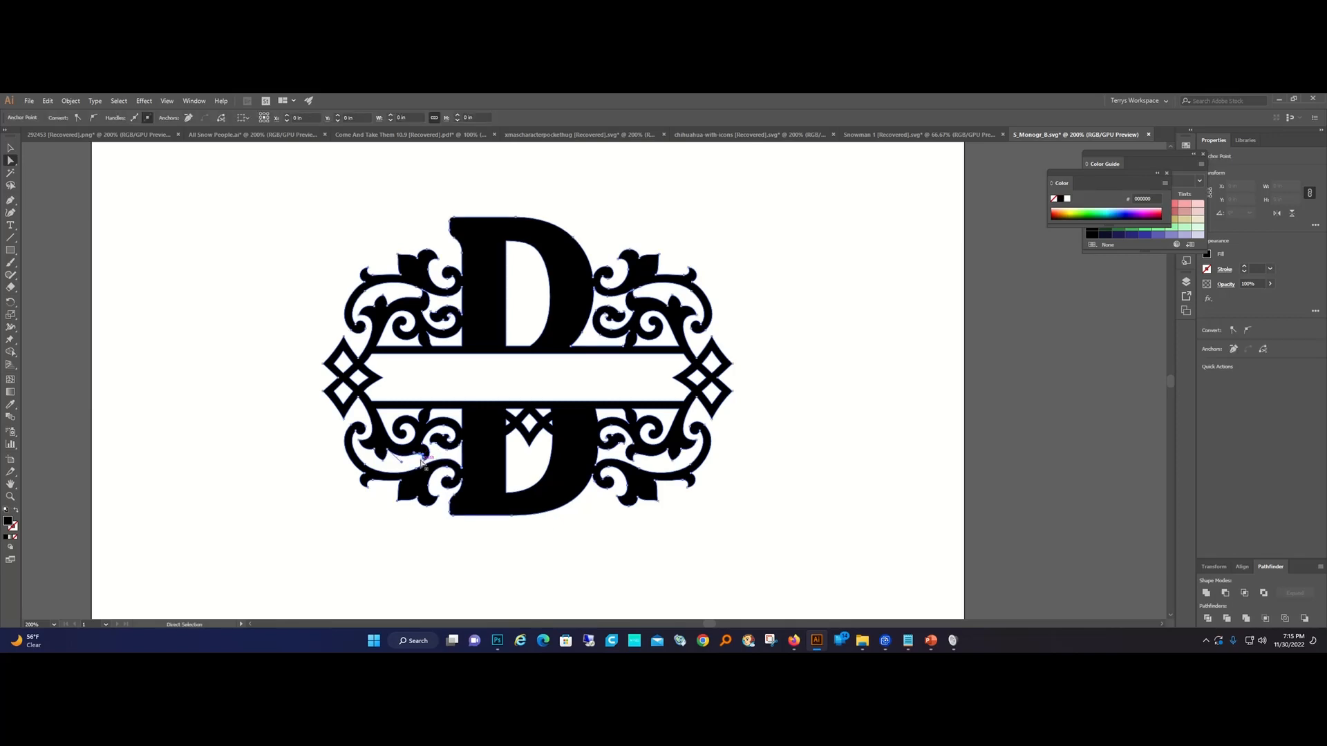
left_click(422, 462, "shift")
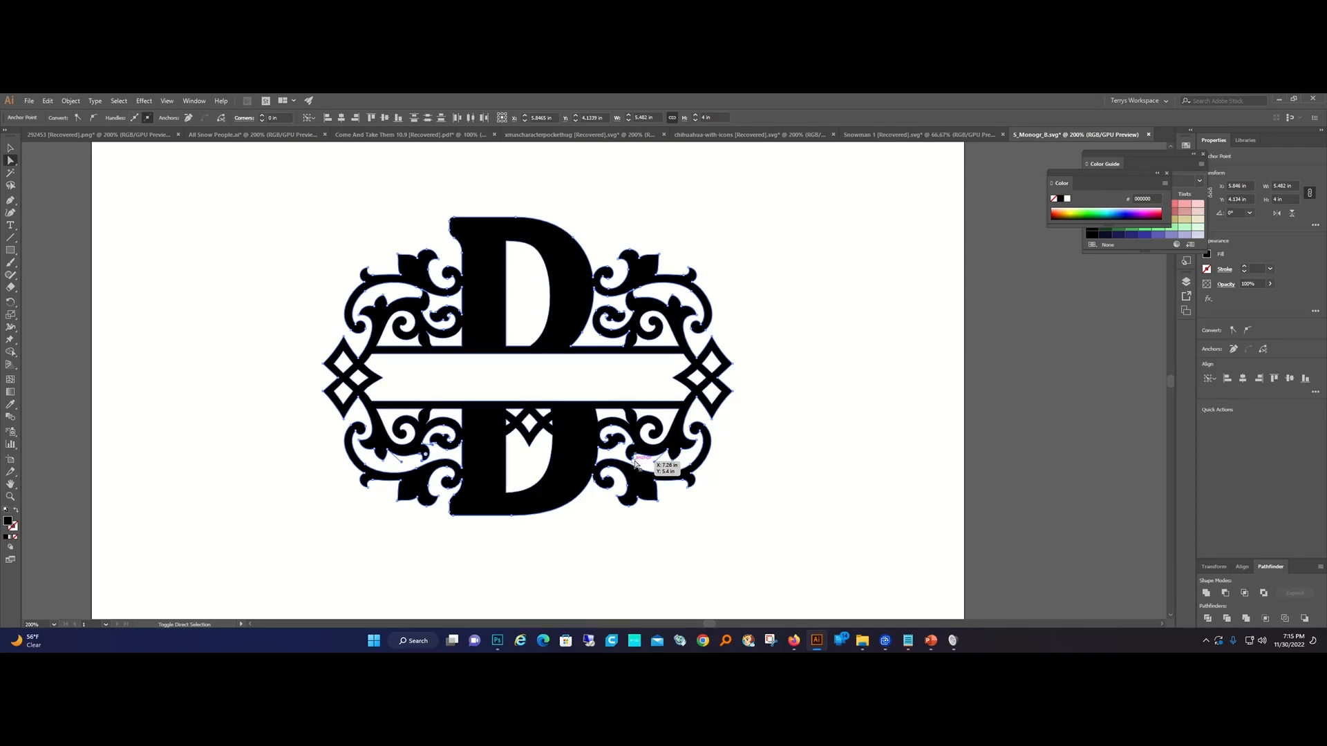
left_click(802, 480)
Select the whole monogram and unite its shapes with the Pathfinder.
left_click_drag(769, 534, 247, 229)
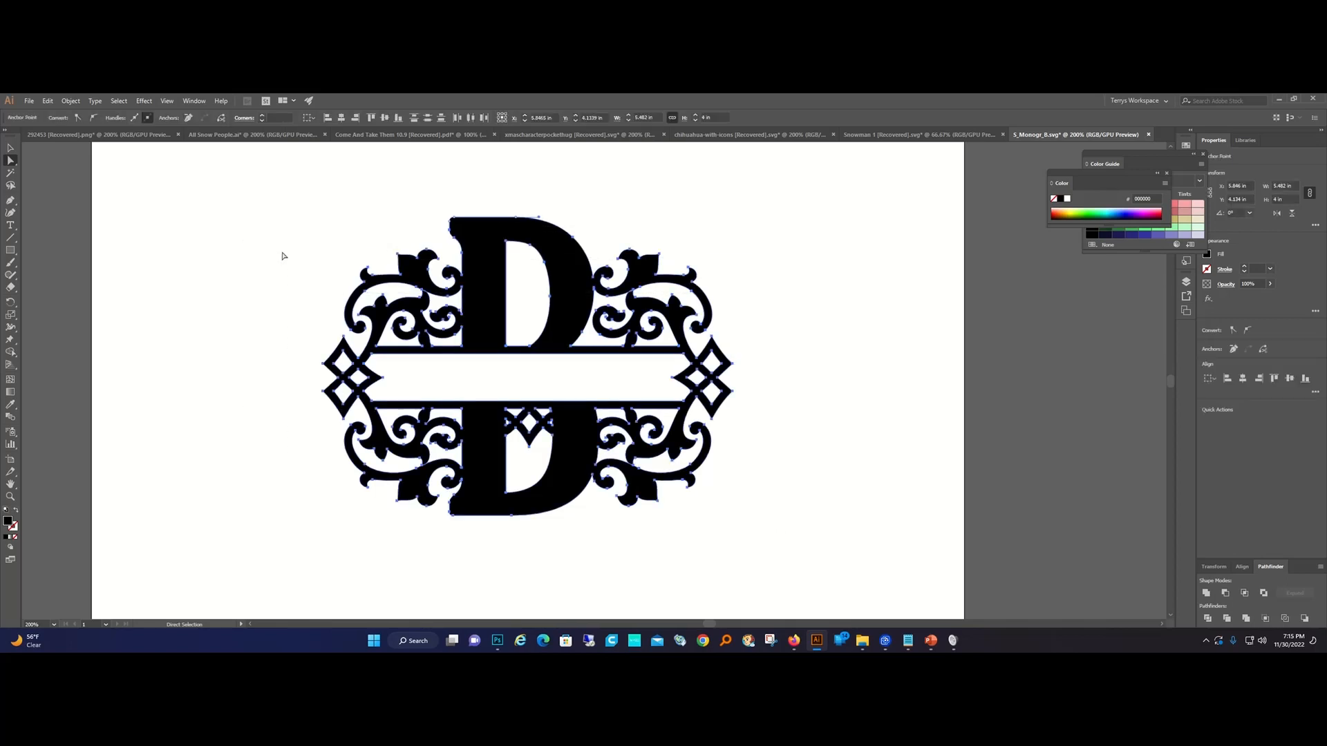
left_click(1206, 594)
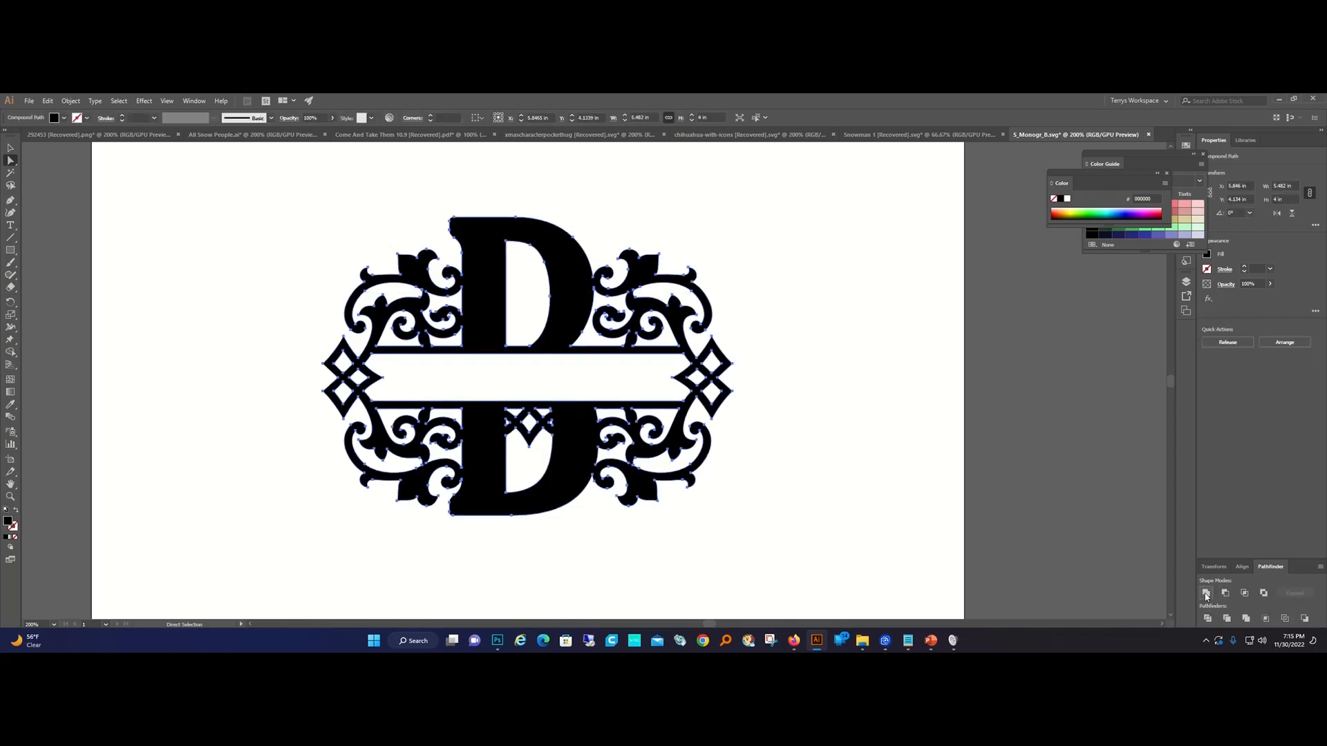
left_click(740, 421)
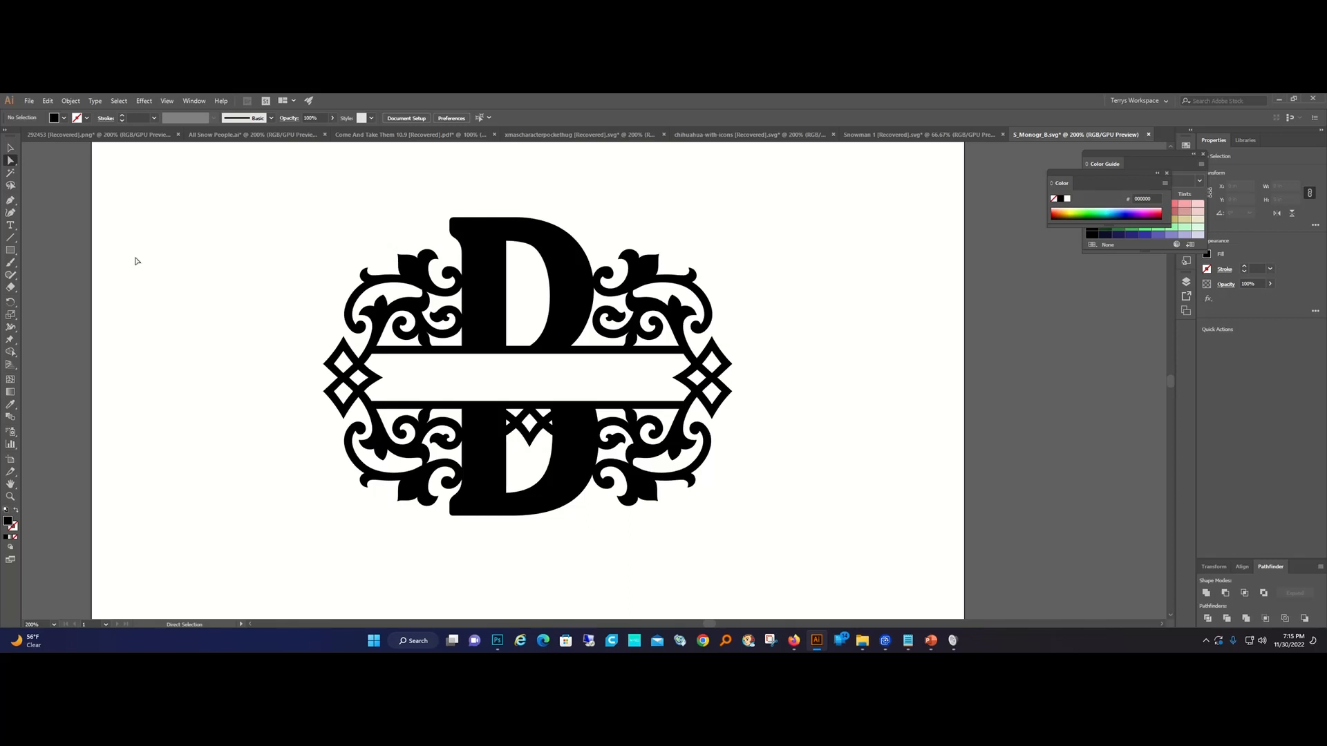
Draw a black circle on the empty area beside the monogram and set its diameter to 0.5 in.
left_click(10, 250)
left_click(41, 274)
left_click_drag(133, 234, 195, 293)
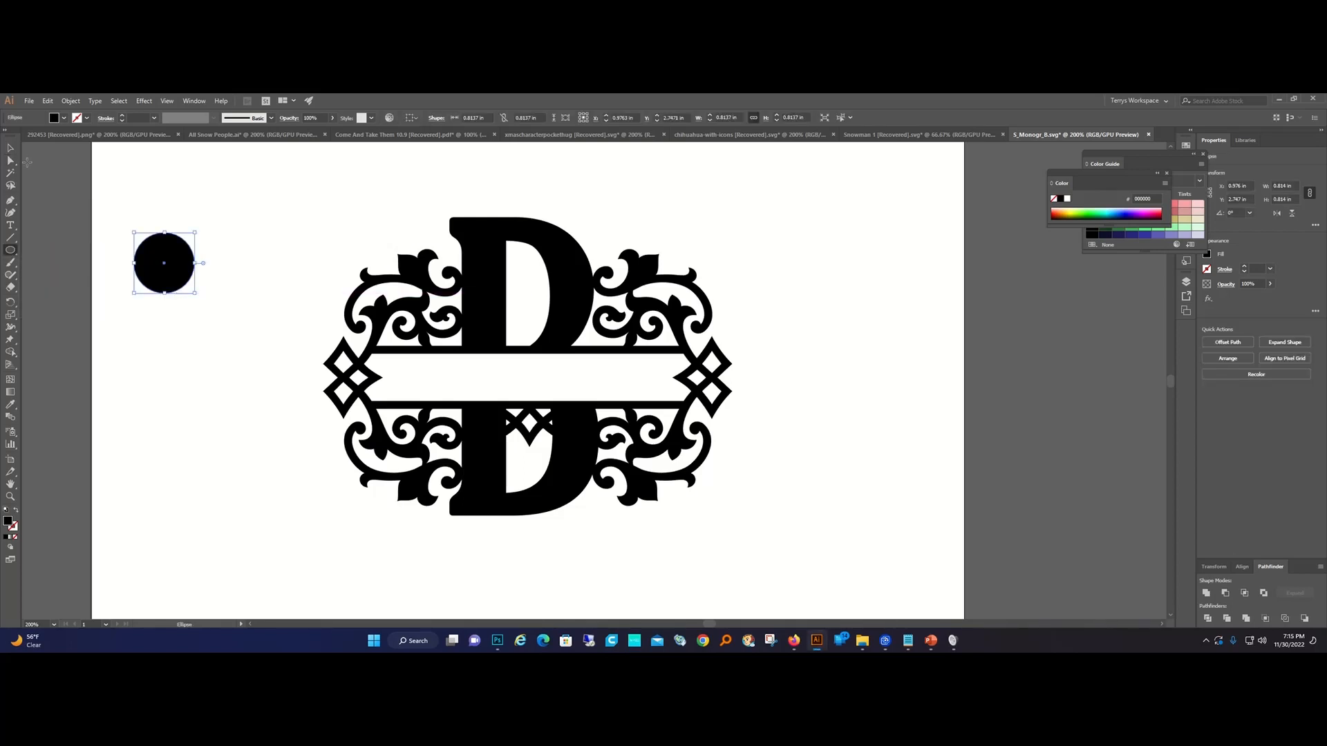
left_click(11, 148)
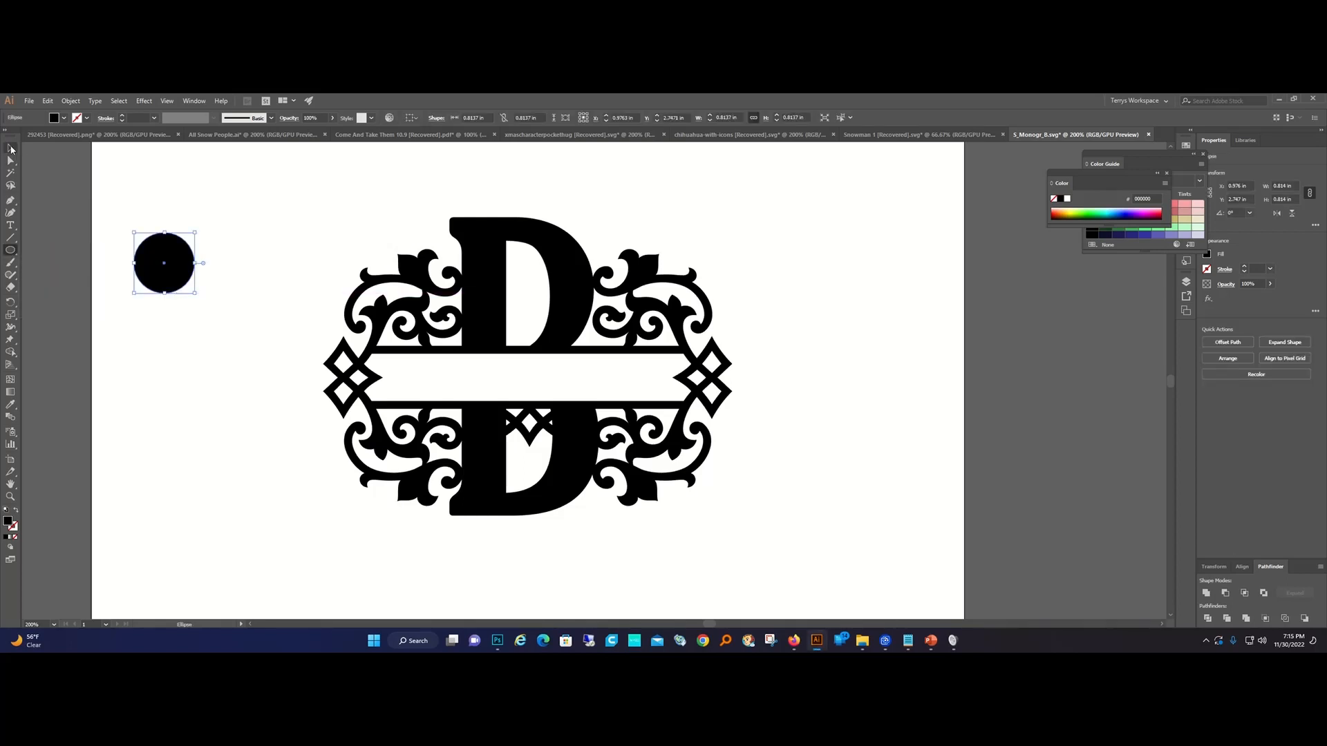
left_click(1289, 186)
type("0.5")
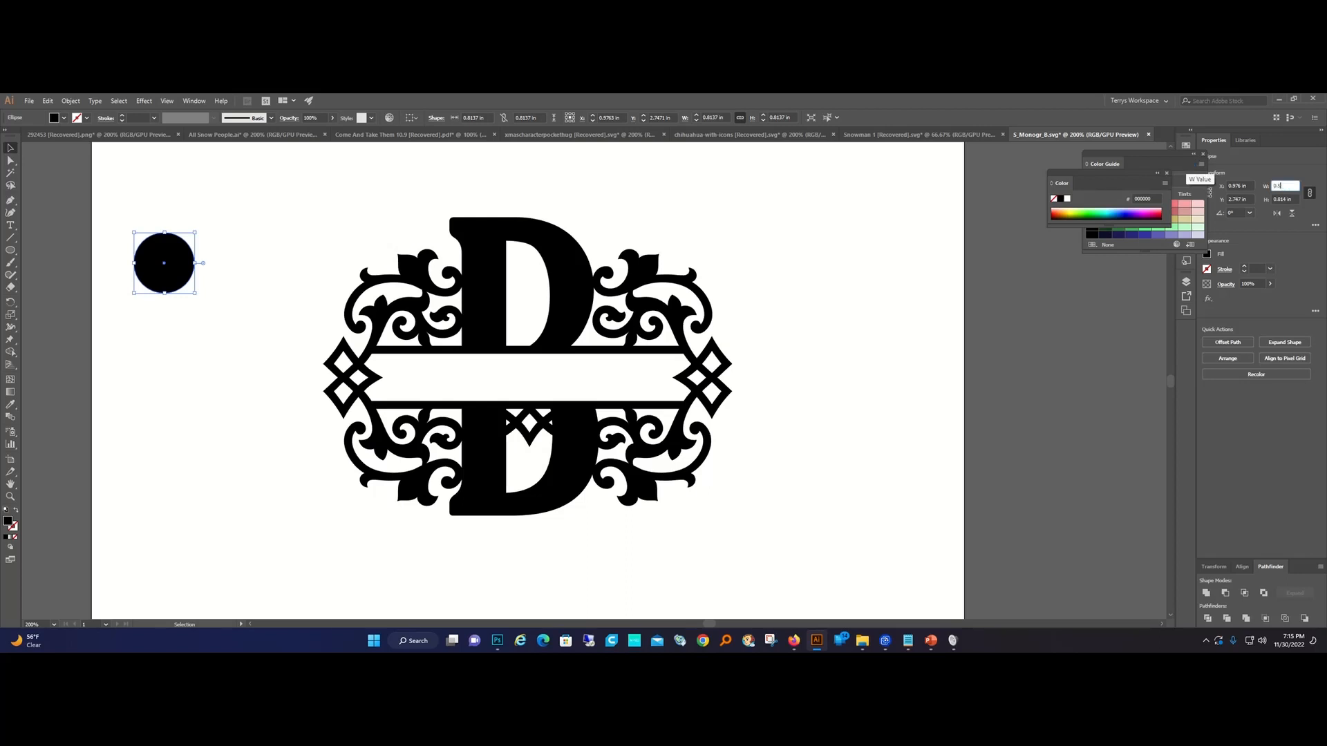
key("Return")
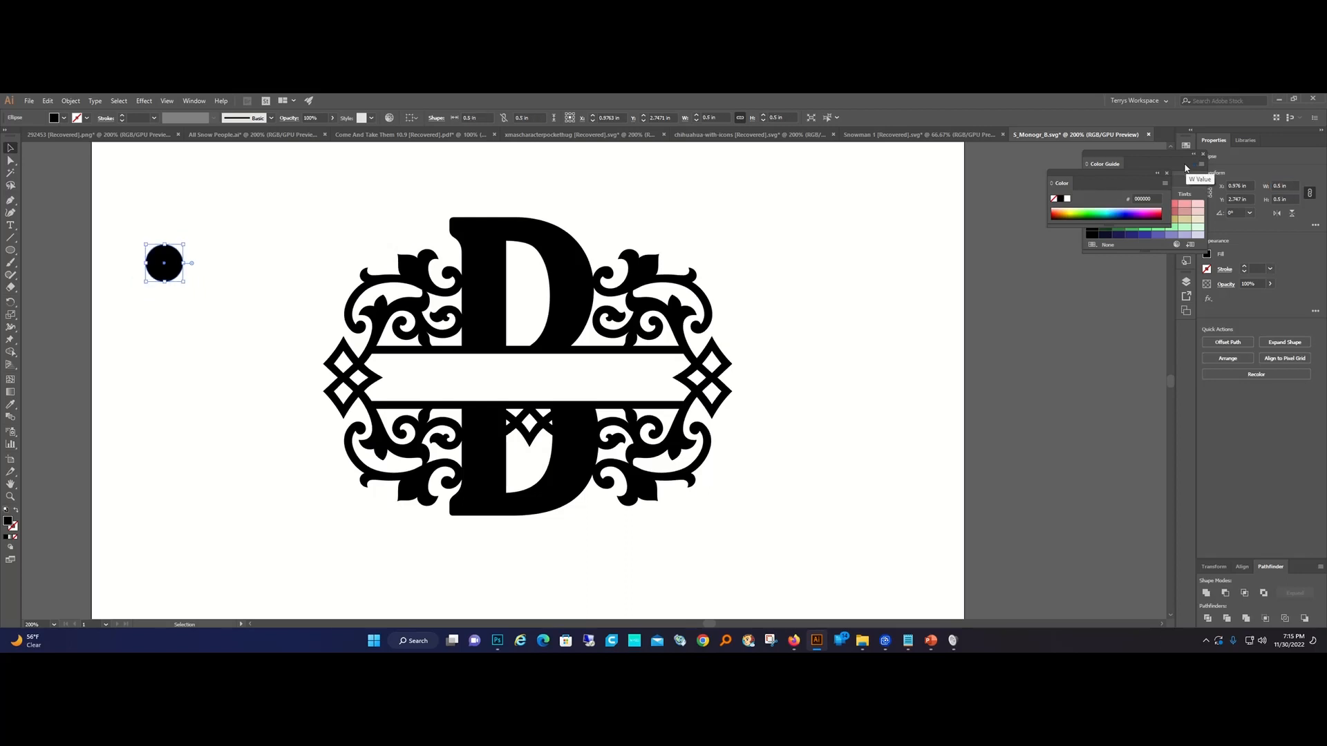
Duplicate the circle, place the copy just below the original and set the copy's diameter to 0.25 in.
key("ctrl+c")
key("ctrl+v")
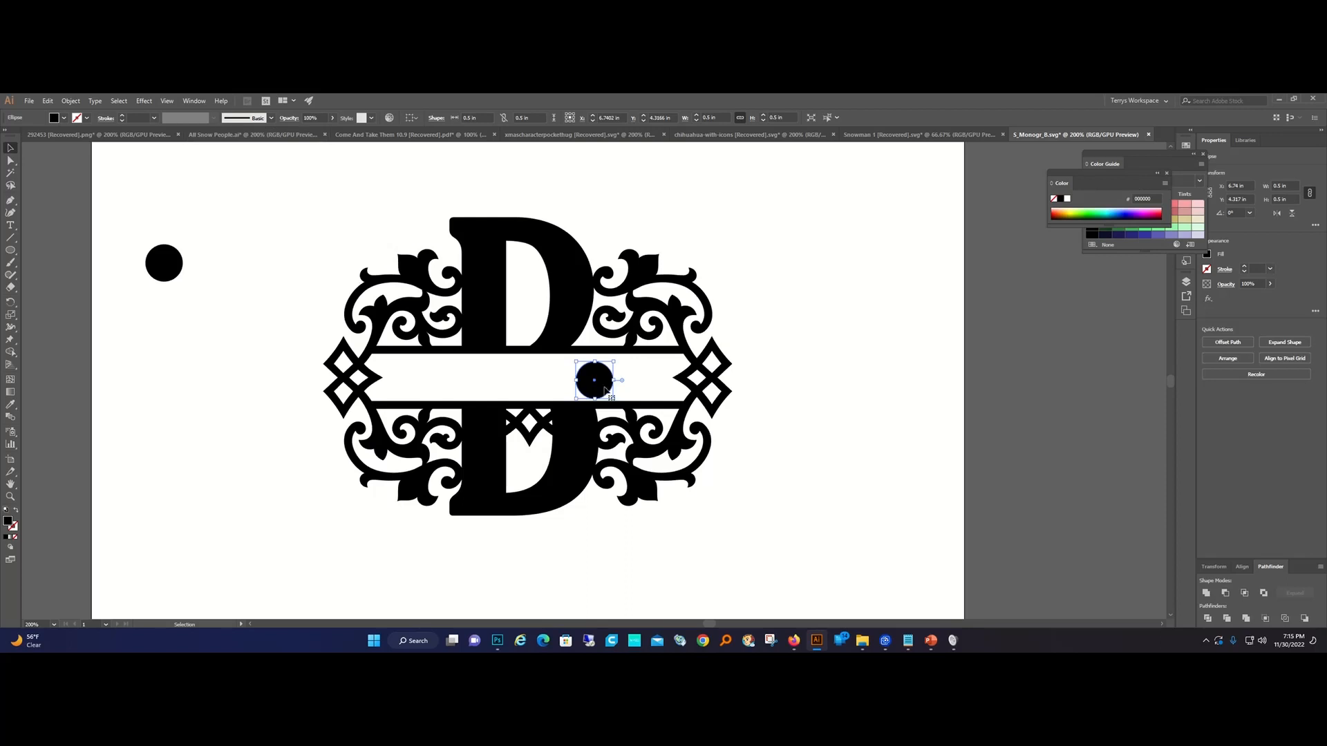
left_click_drag(614, 384, 184, 321)
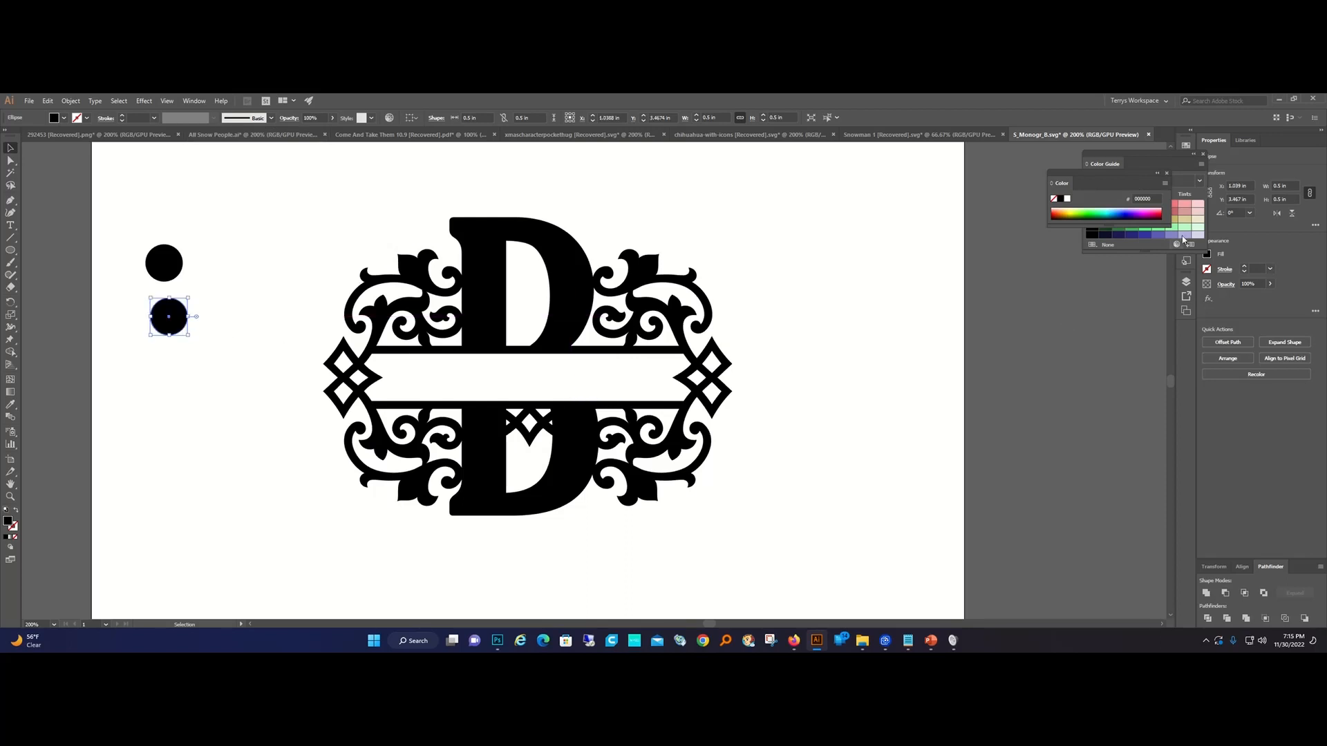
left_click(1298, 186)
type("0.25 in")
key("Return")
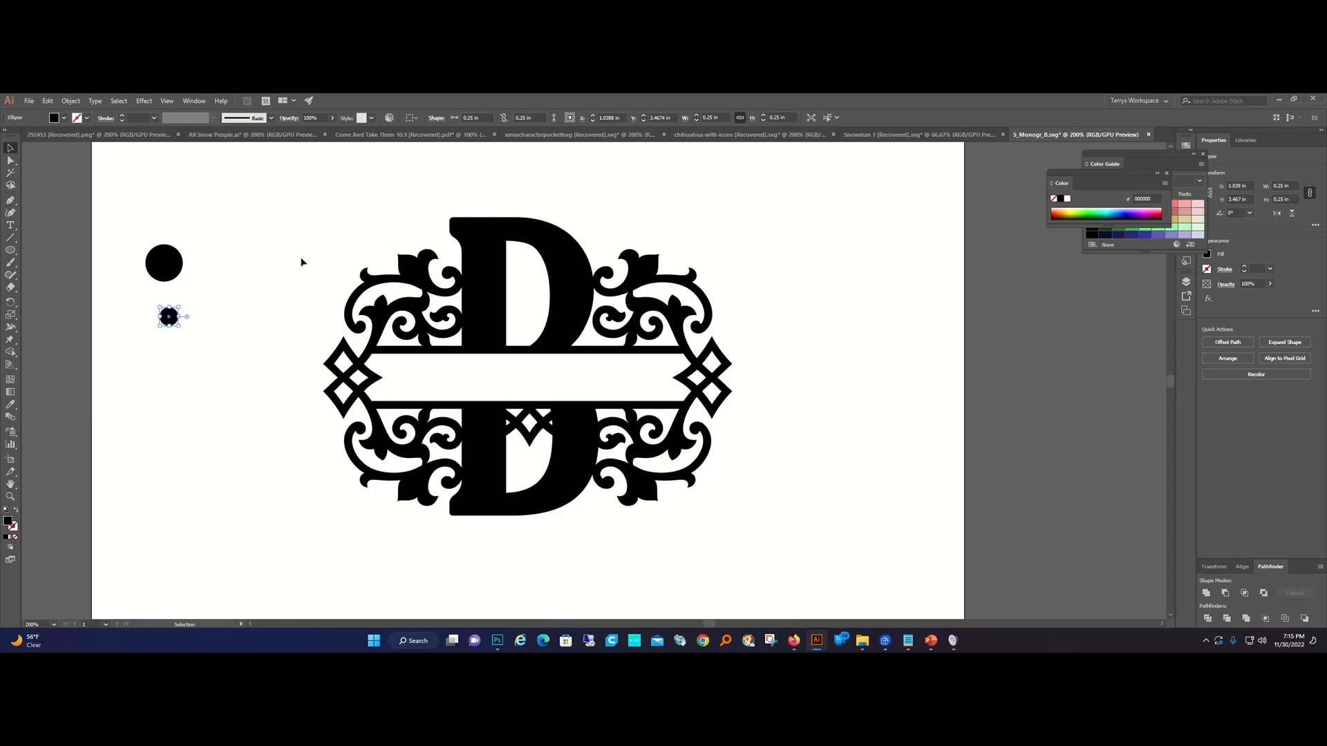
Centre the two circles on each other and subtract the small one from the large one to form a ring.
left_click_drag(234, 350, 101, 222)
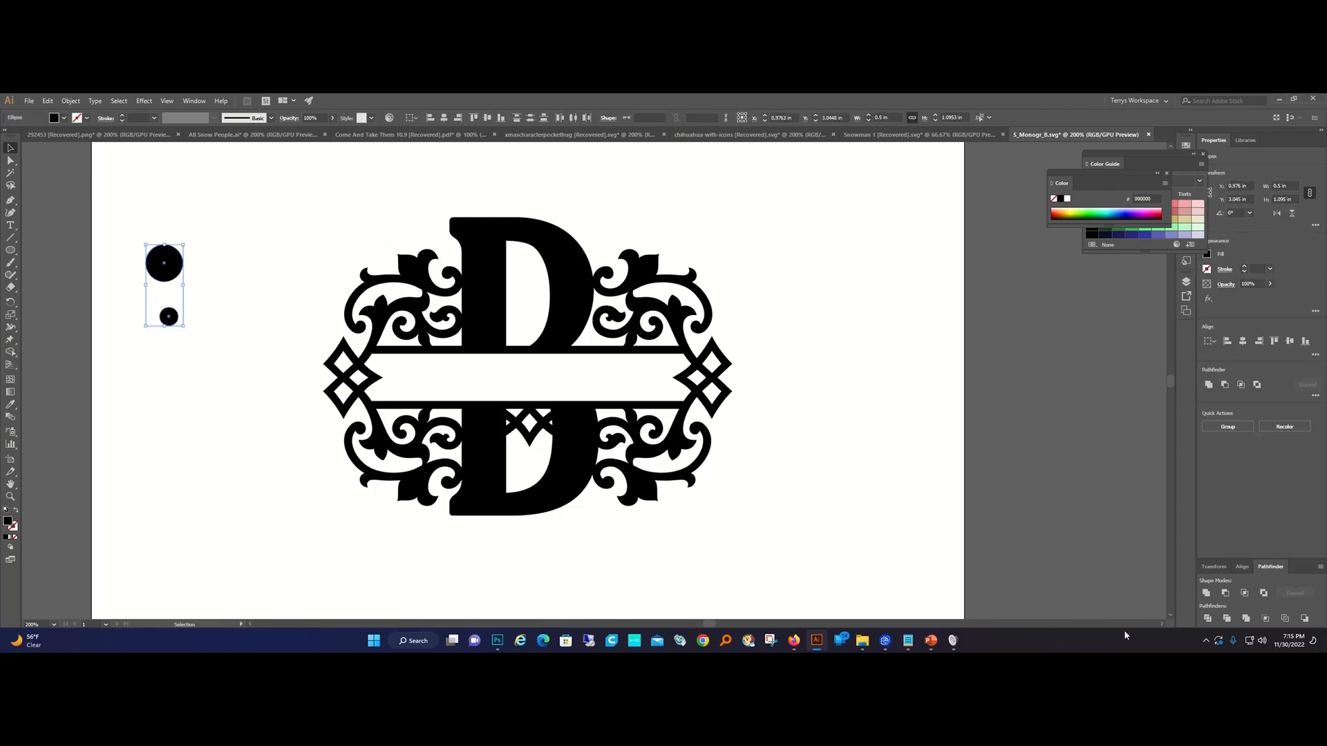
left_click(1242, 567)
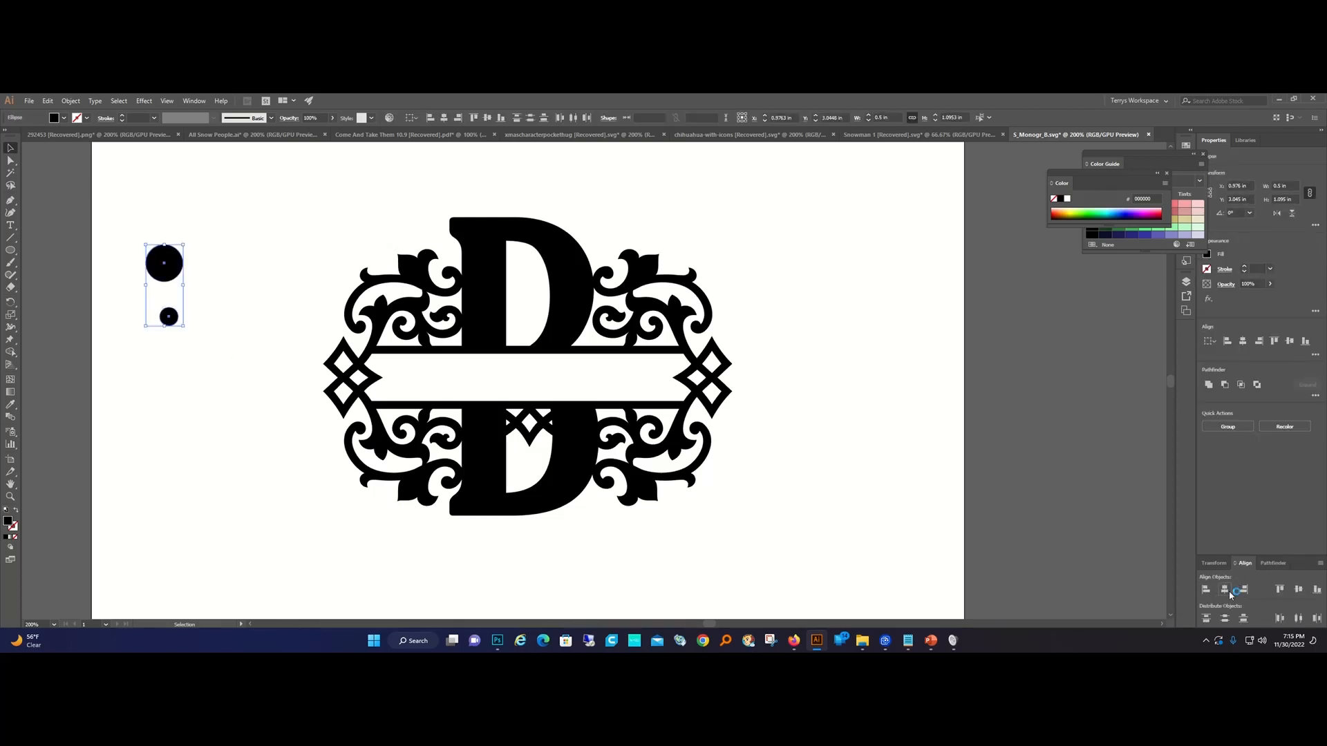
left_click(1225, 590)
left_click(1298, 591)
left_click(1273, 563)
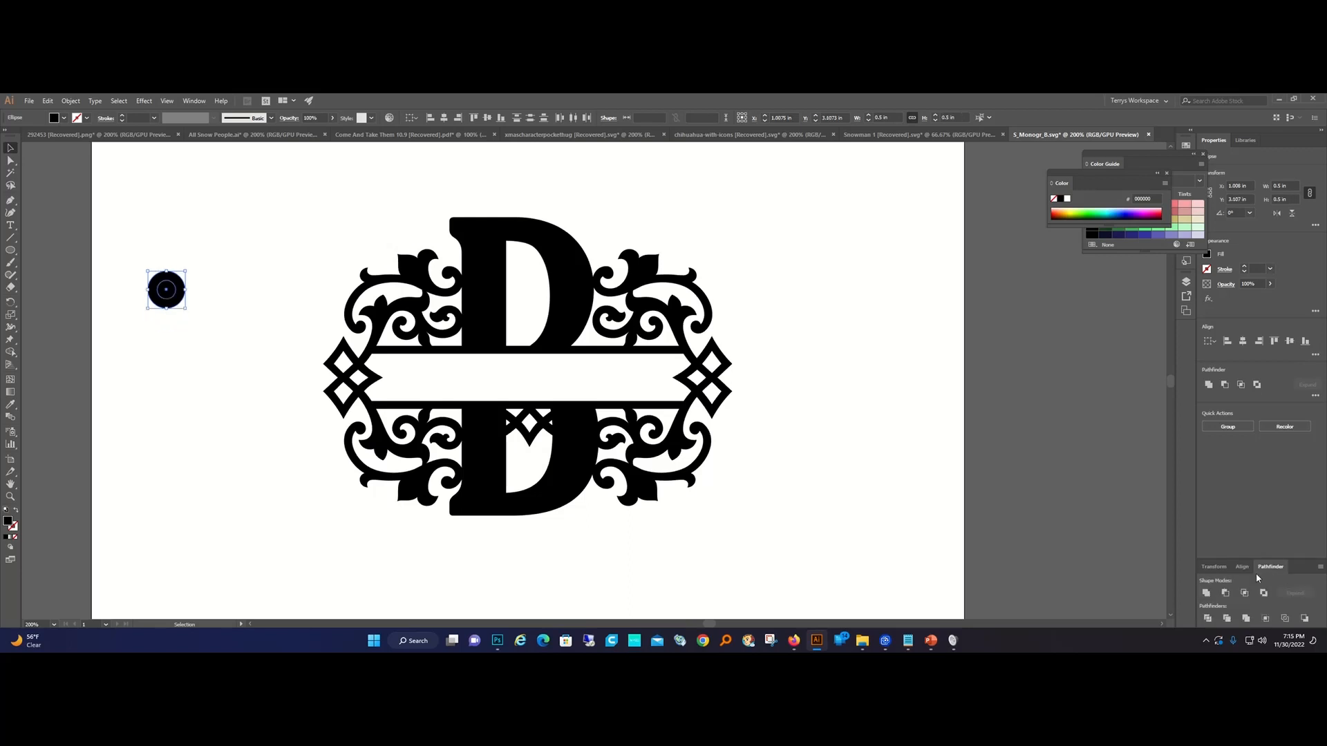
left_click(1224, 597)
left_click(198, 342)
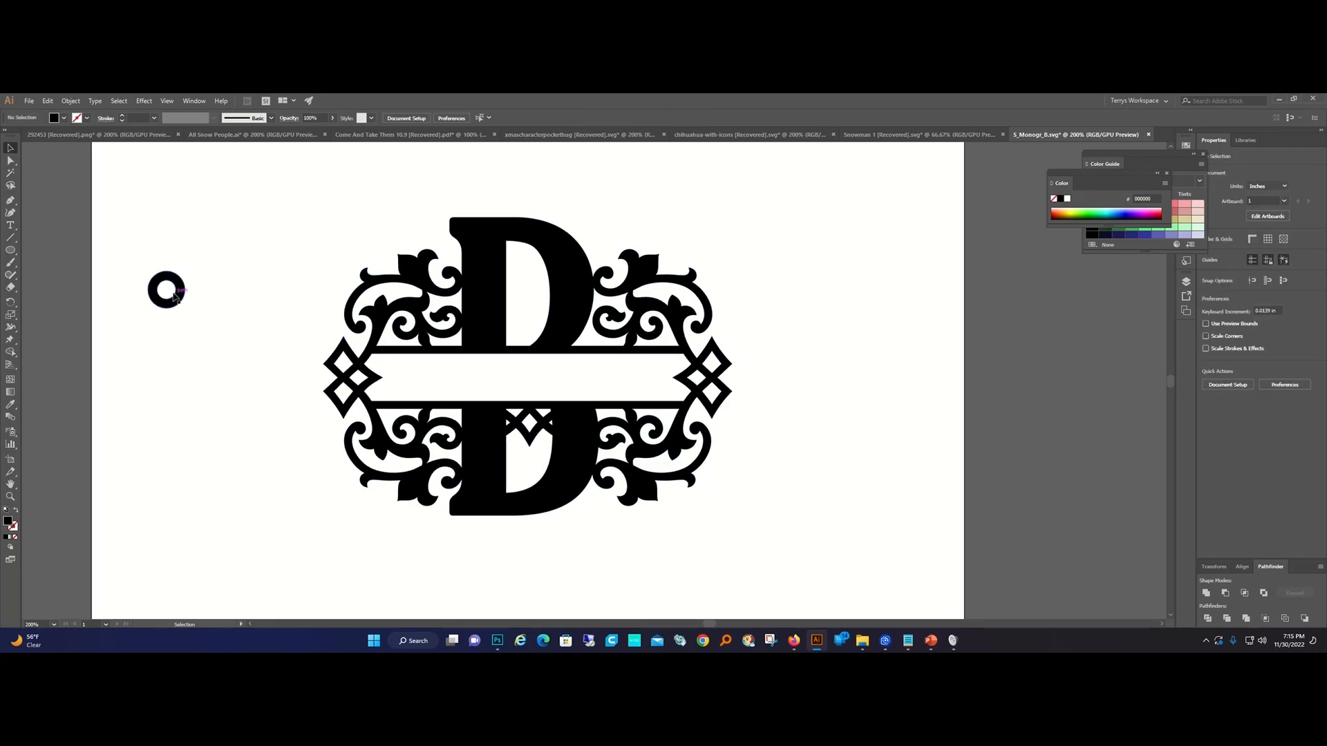
Move the ring onto the upper edge of the letter so that its lower half overlaps the letter.
left_click(173, 298)
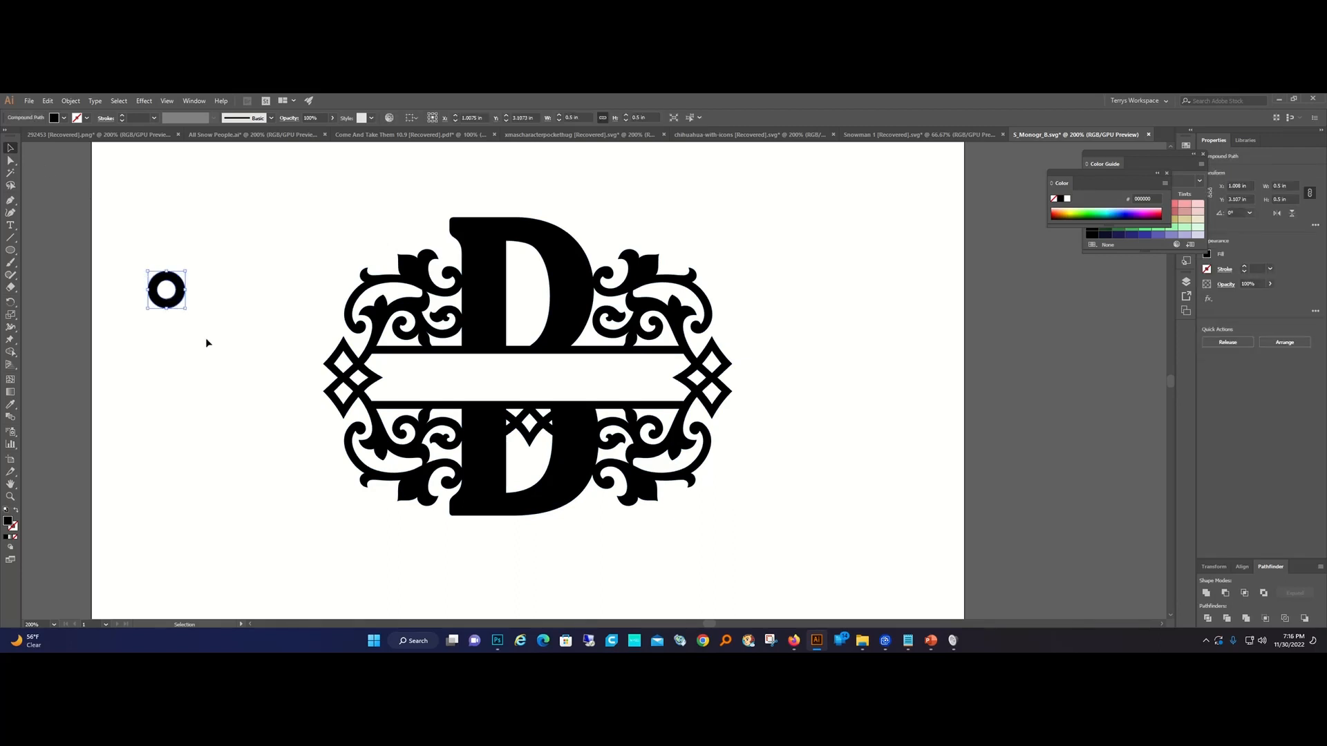
left_click_drag(178, 306, 515, 232)
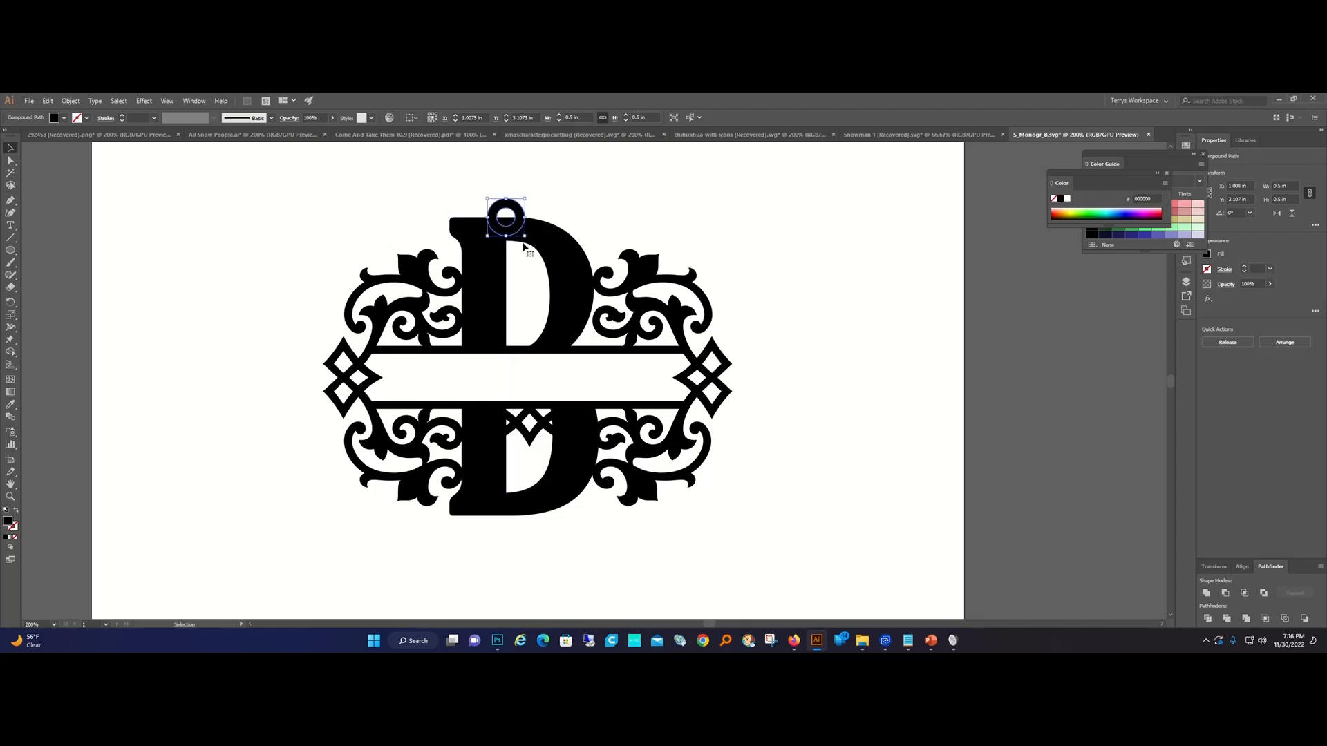
left_click(439, 203)
Unite the hanging ring with the monogram and shift the merged shape slightly to the right and down.
left_click_drag(306, 177, 743, 532)
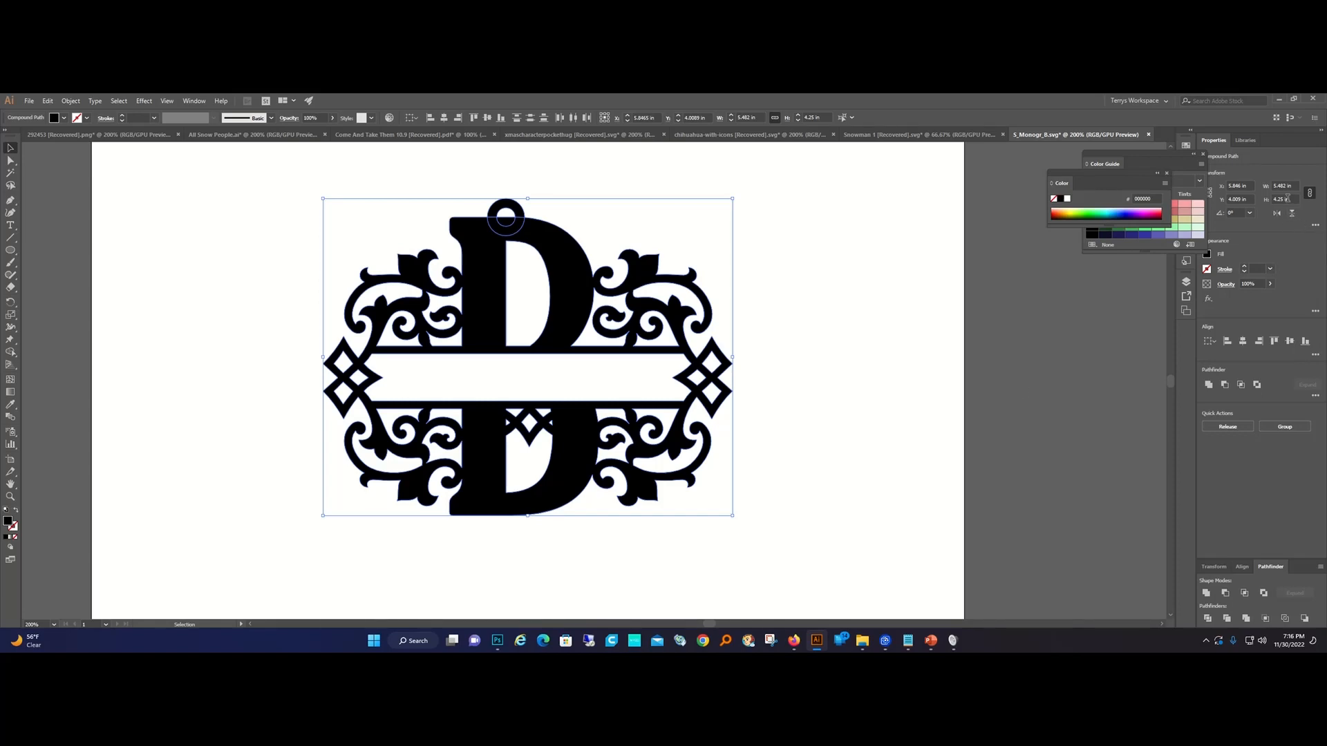
left_click(1206, 593)
left_click(903, 517)
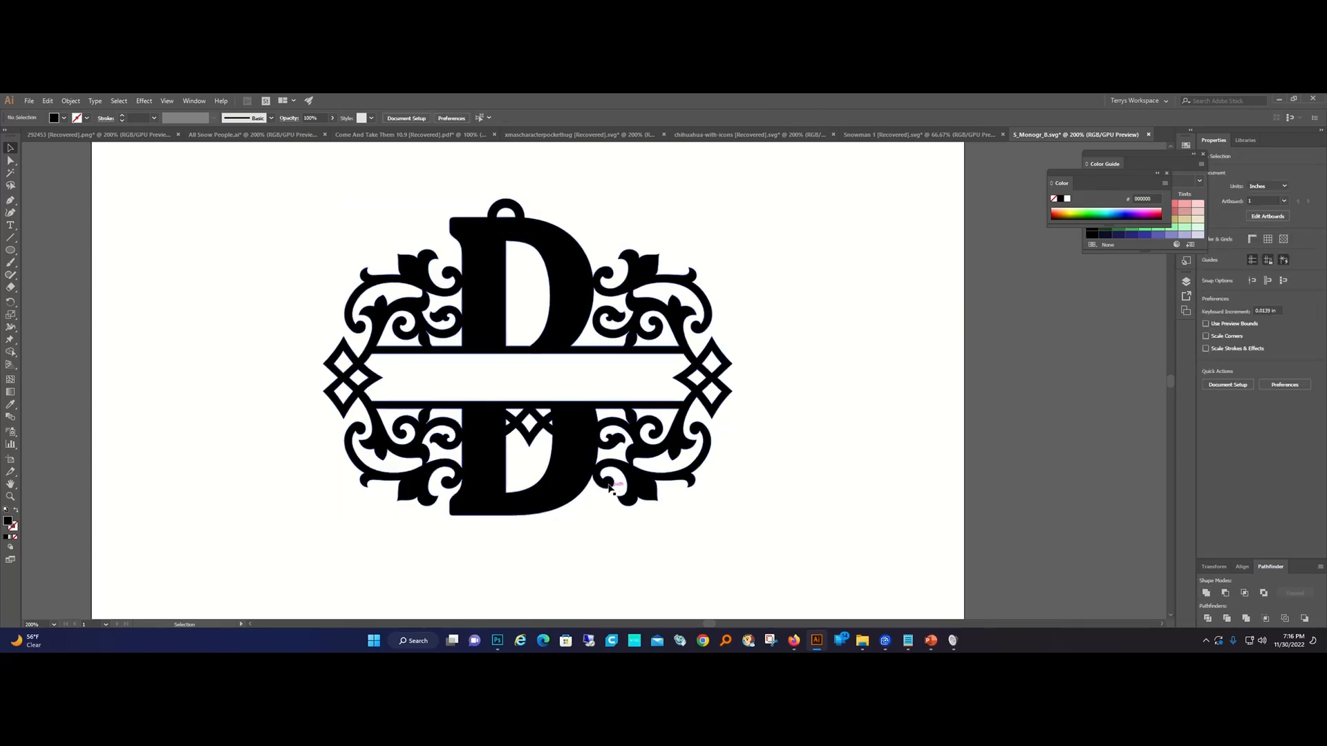
left_click_drag(565, 488, 588, 473)
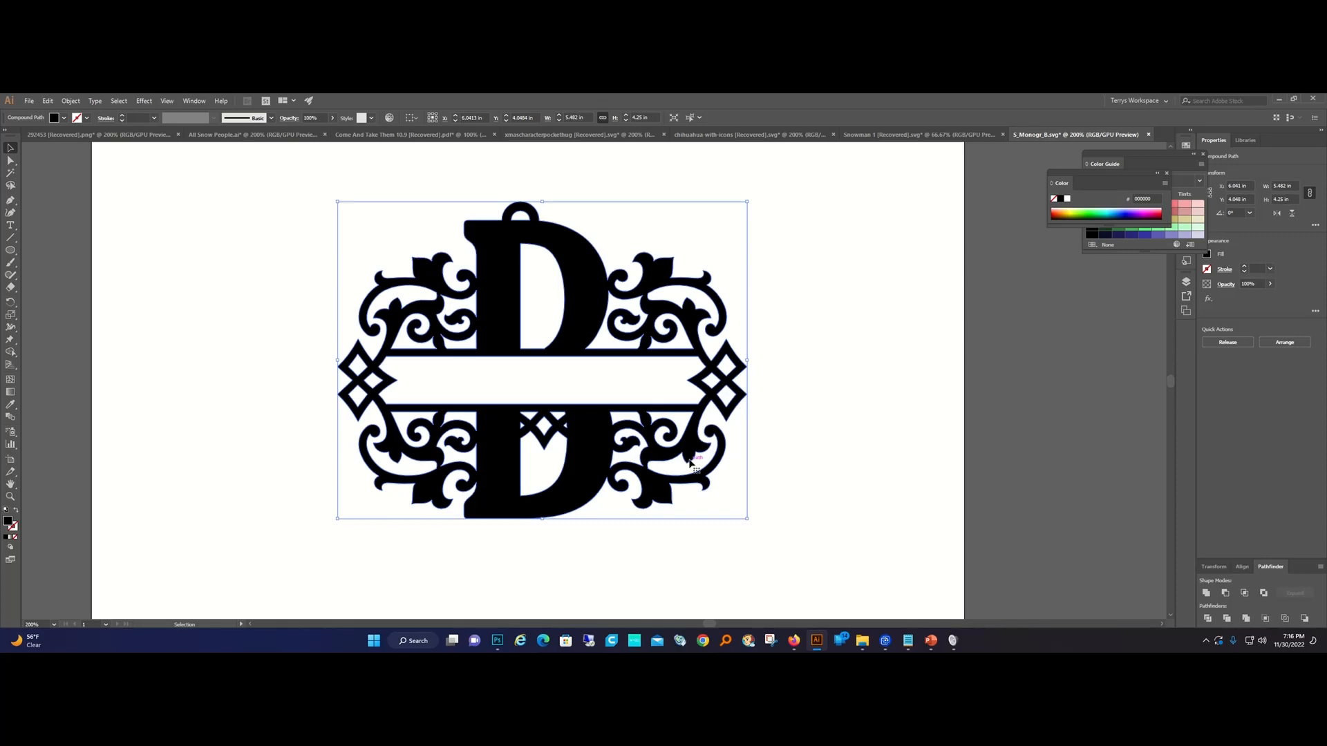
left_click(833, 507)
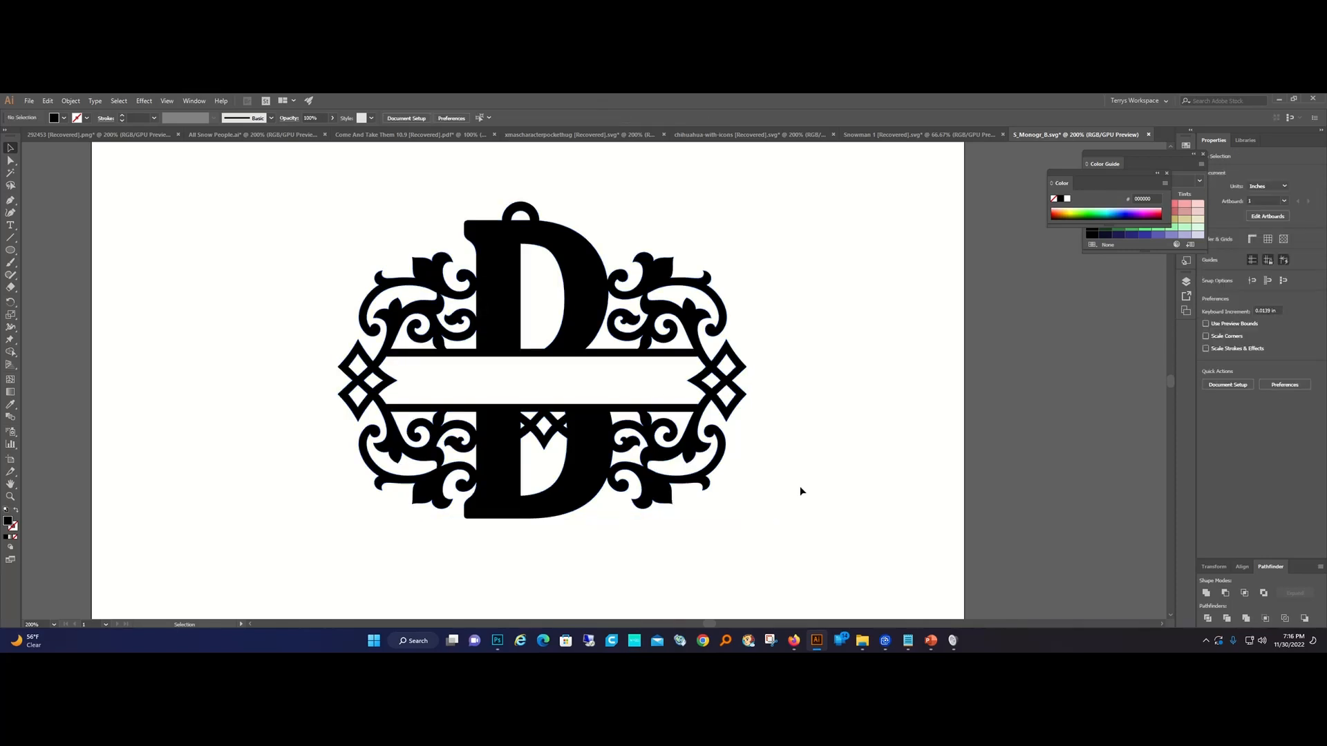
Shift the monogram slightly to the right and down, and check the list of names in the Notepad note.
mouse_move(594, 453)
left_mouse_down()
mouse_move(626, 461)
mouse_move(613, 459)
left_mouse_up()
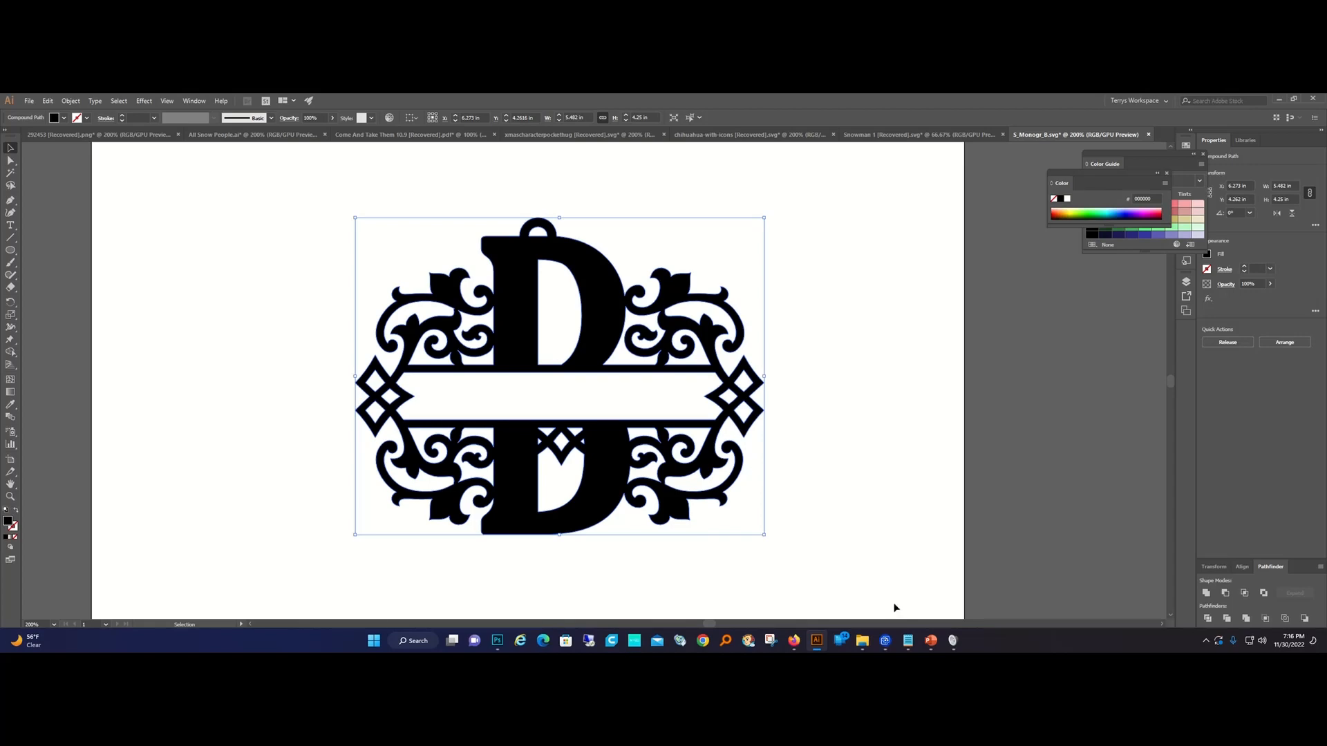
left_click(910, 645)
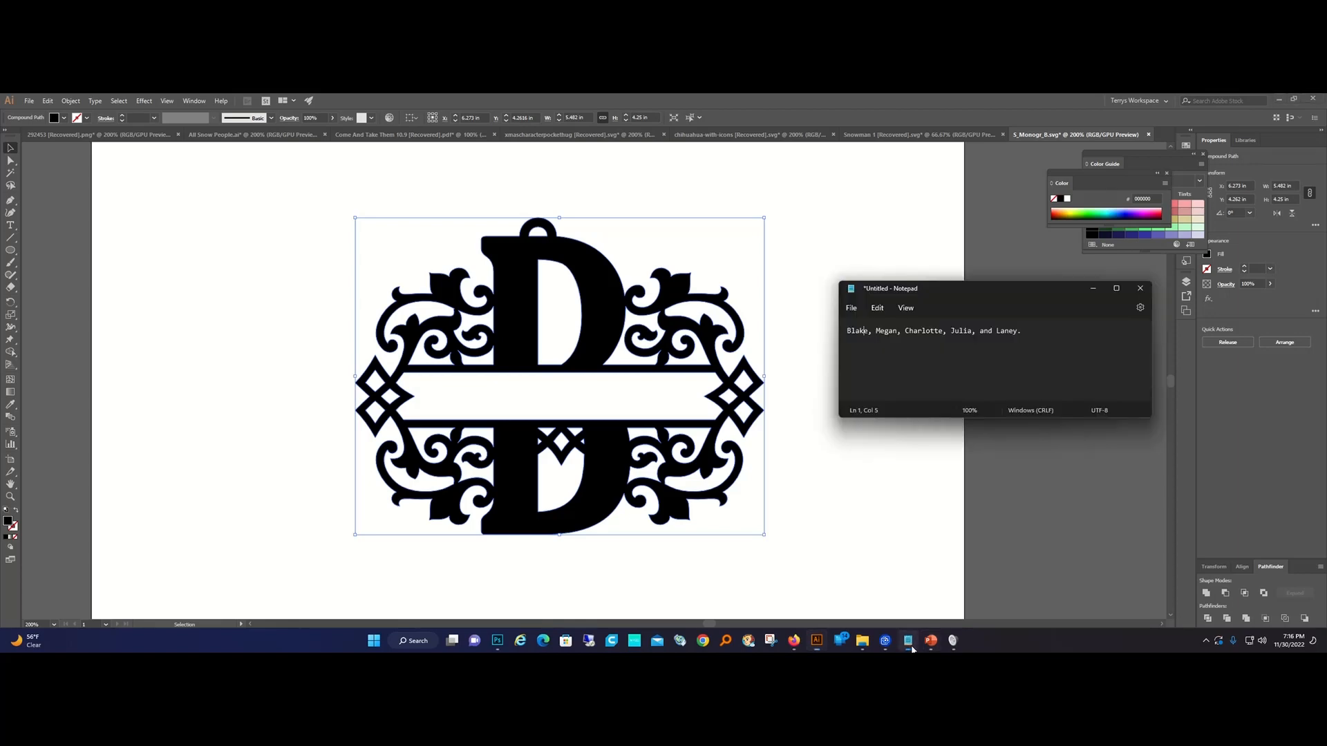
left_click(910, 645)
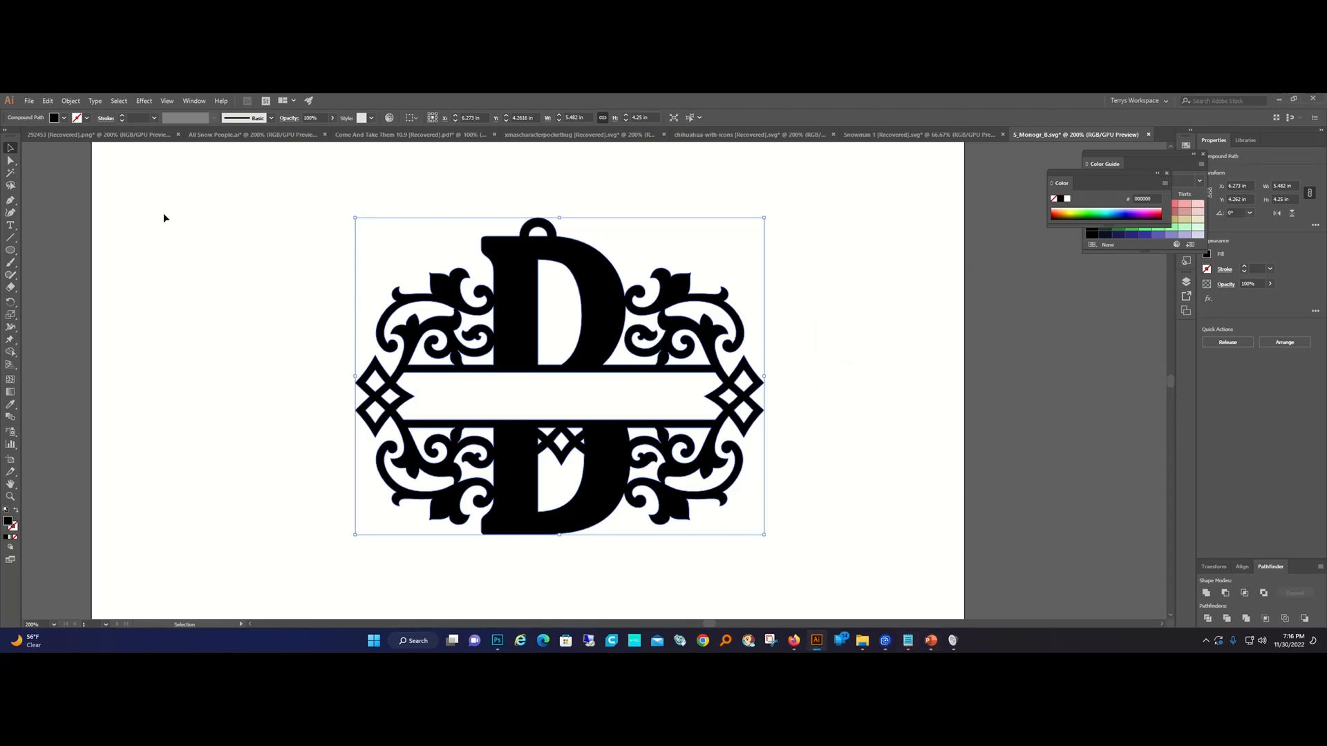
Add a text line in the monogram's blank band with the first name from the note in capitals.
left_click(12, 225)
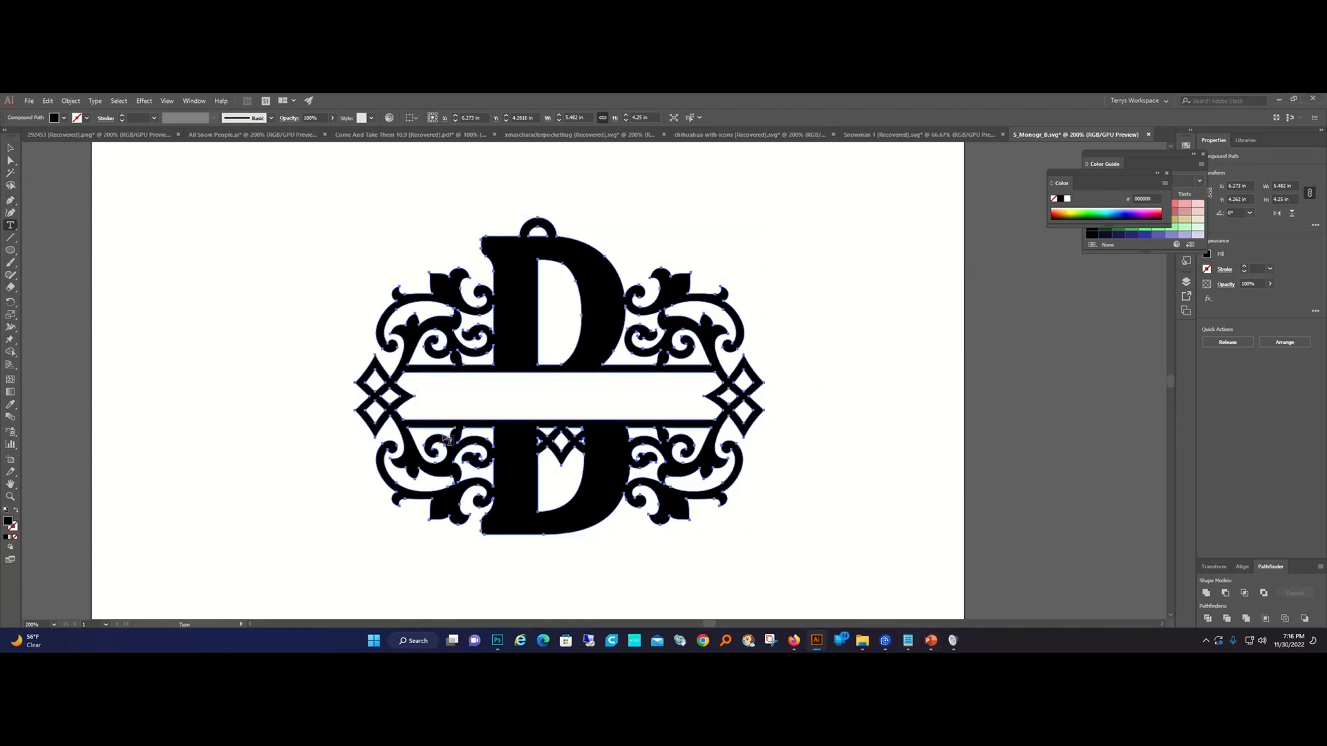
left_click(454, 408)
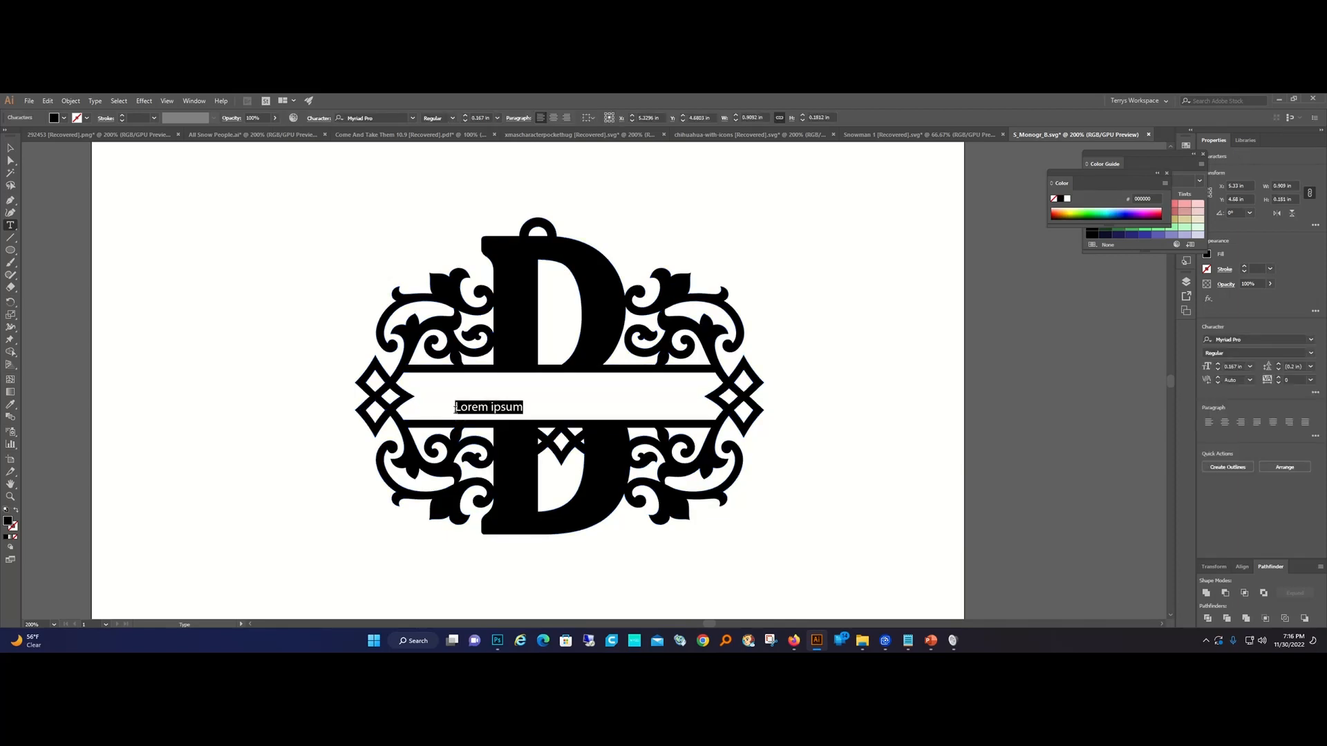
type("BLA")
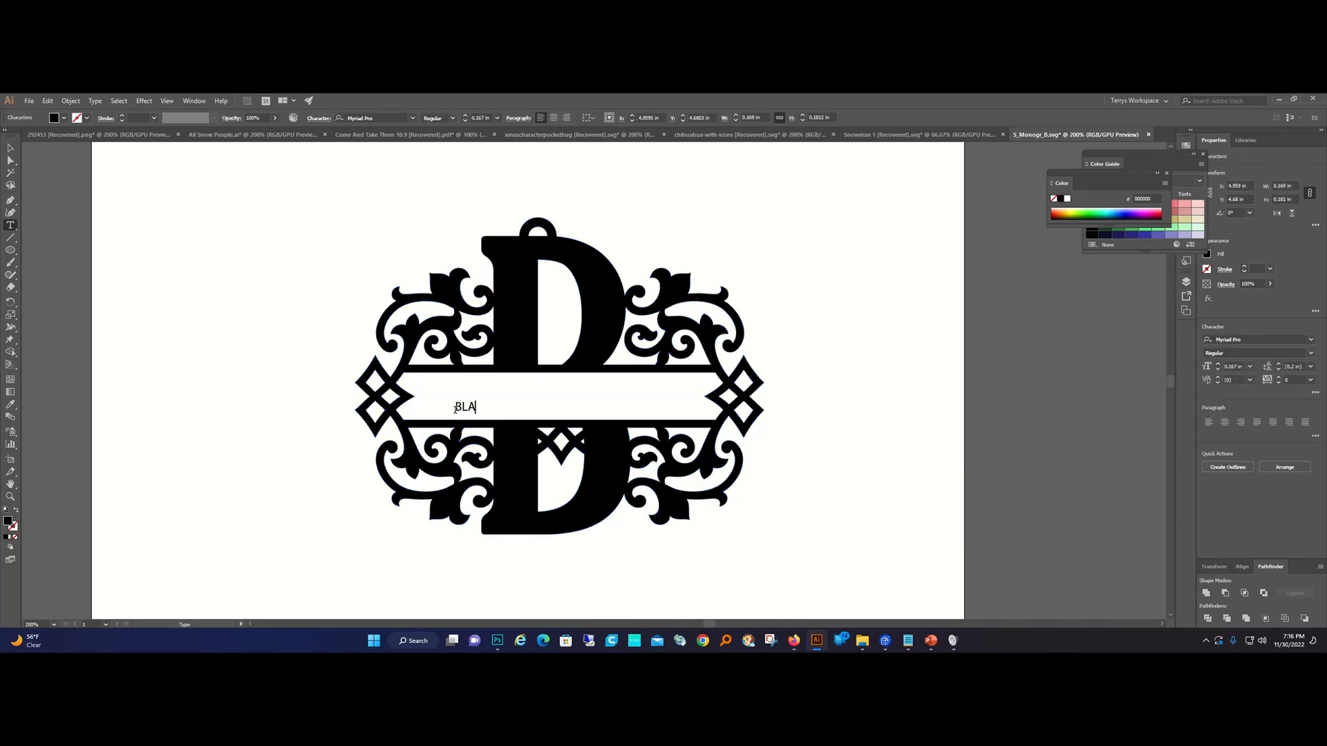
type("KE")
Set the name's font to Clarendon Hv BT Heavy and its size to 1 in.
double_click(468, 407)
left_click(1311, 340)
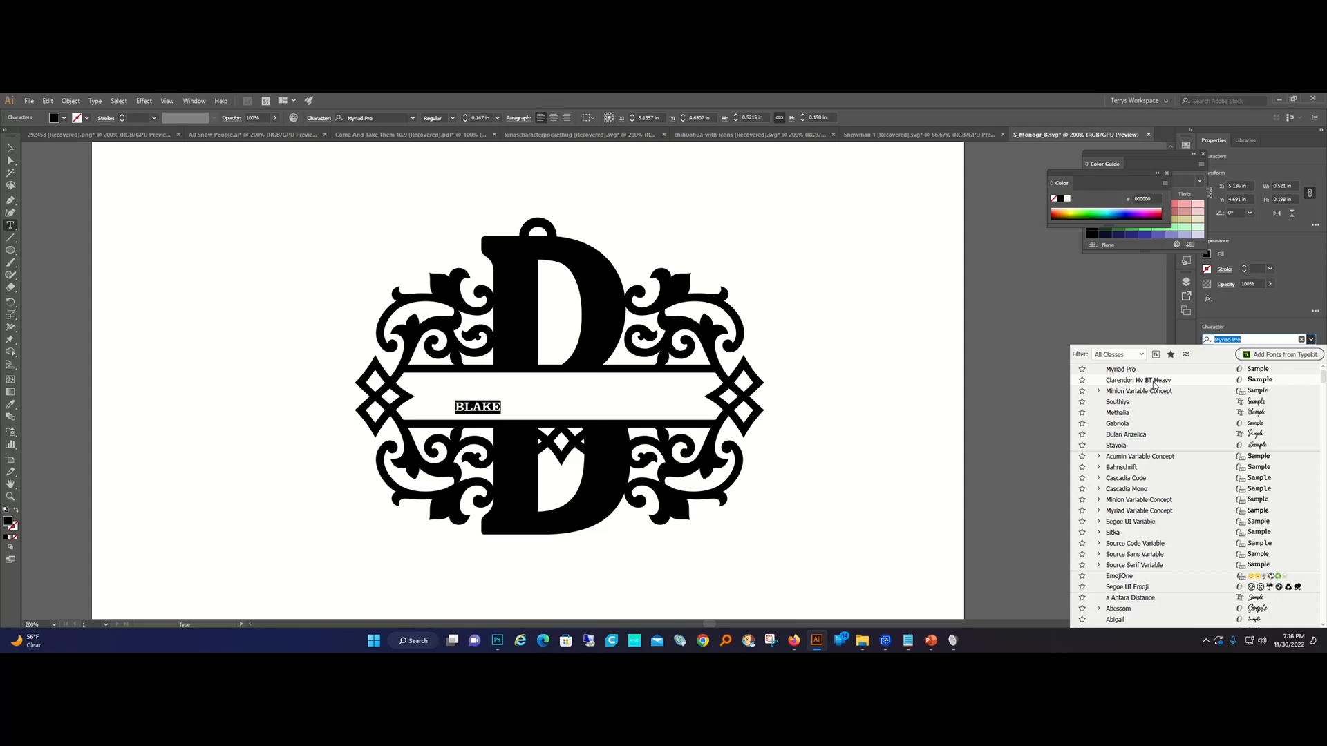
left_click(1154, 382)
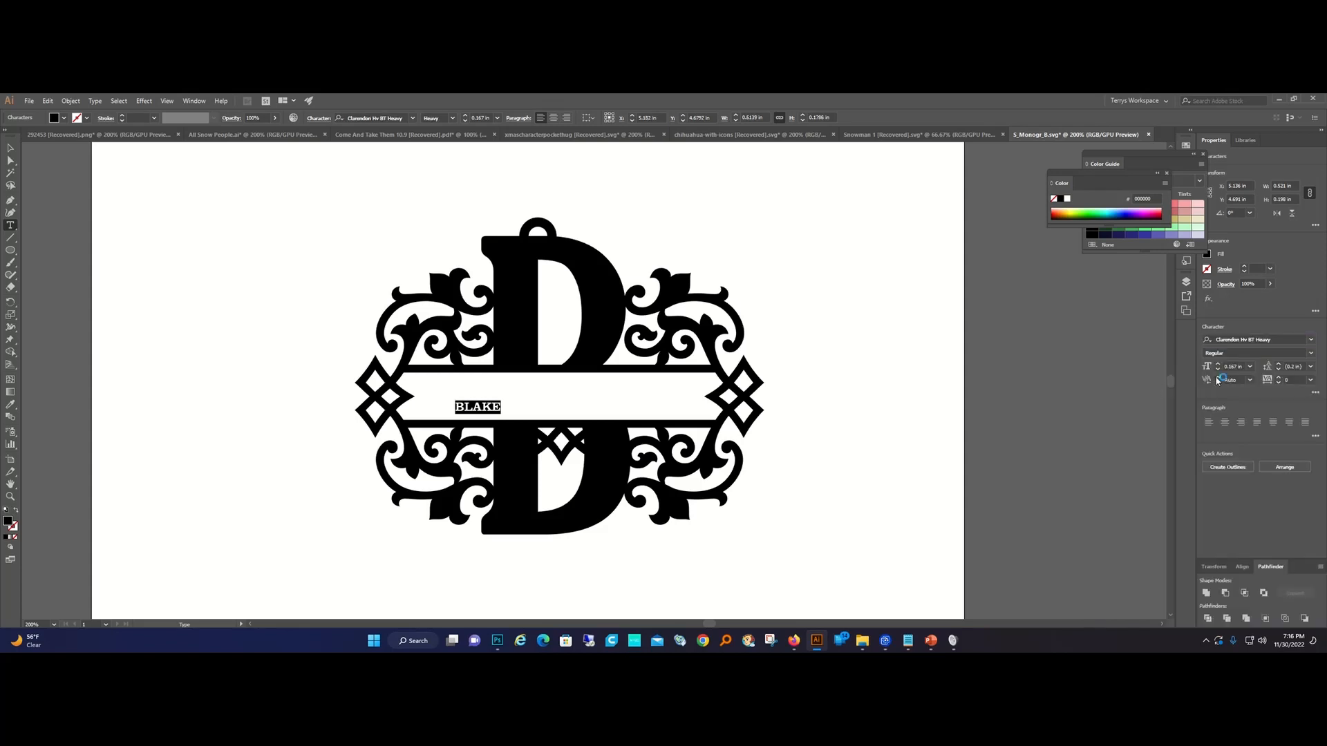
left_click(1250, 368)
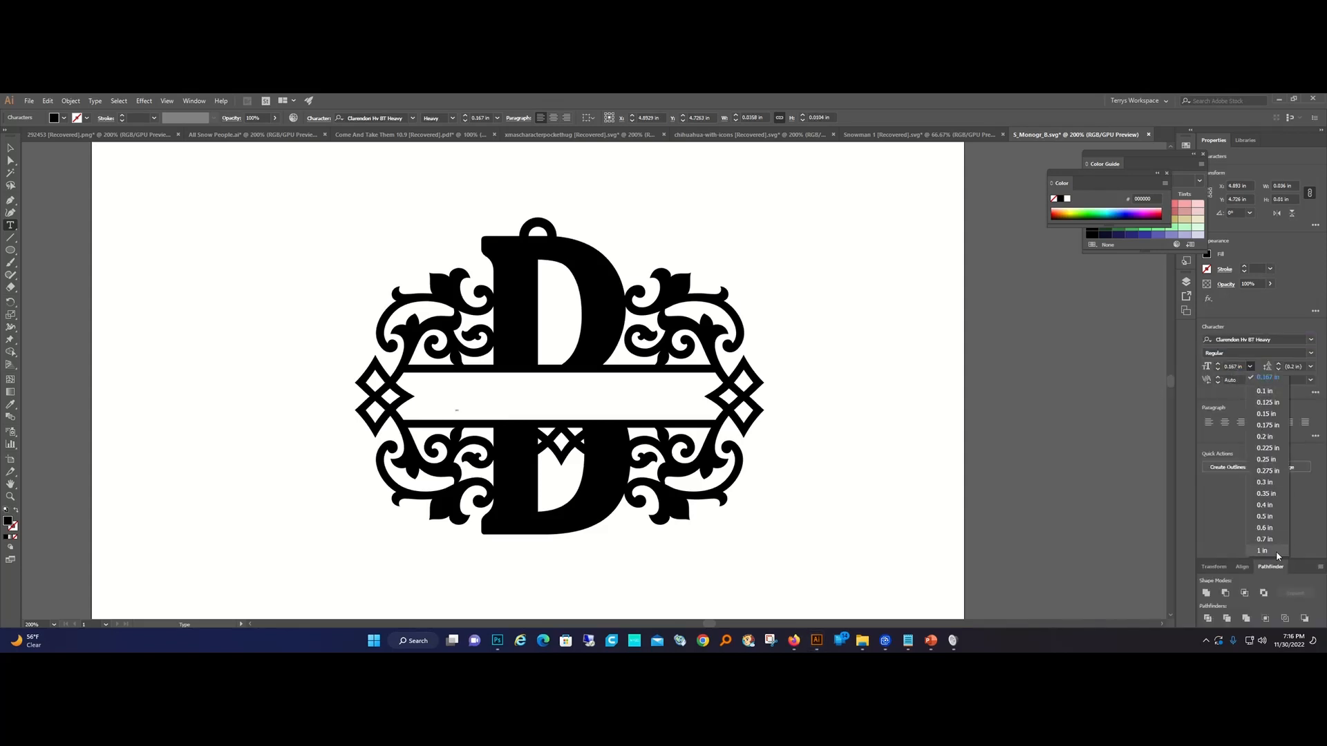
left_click(1262, 551)
Move the name into the blank band and scale it down to a 0.97 in font size so it just overlaps both bars.
left_click(11, 148)
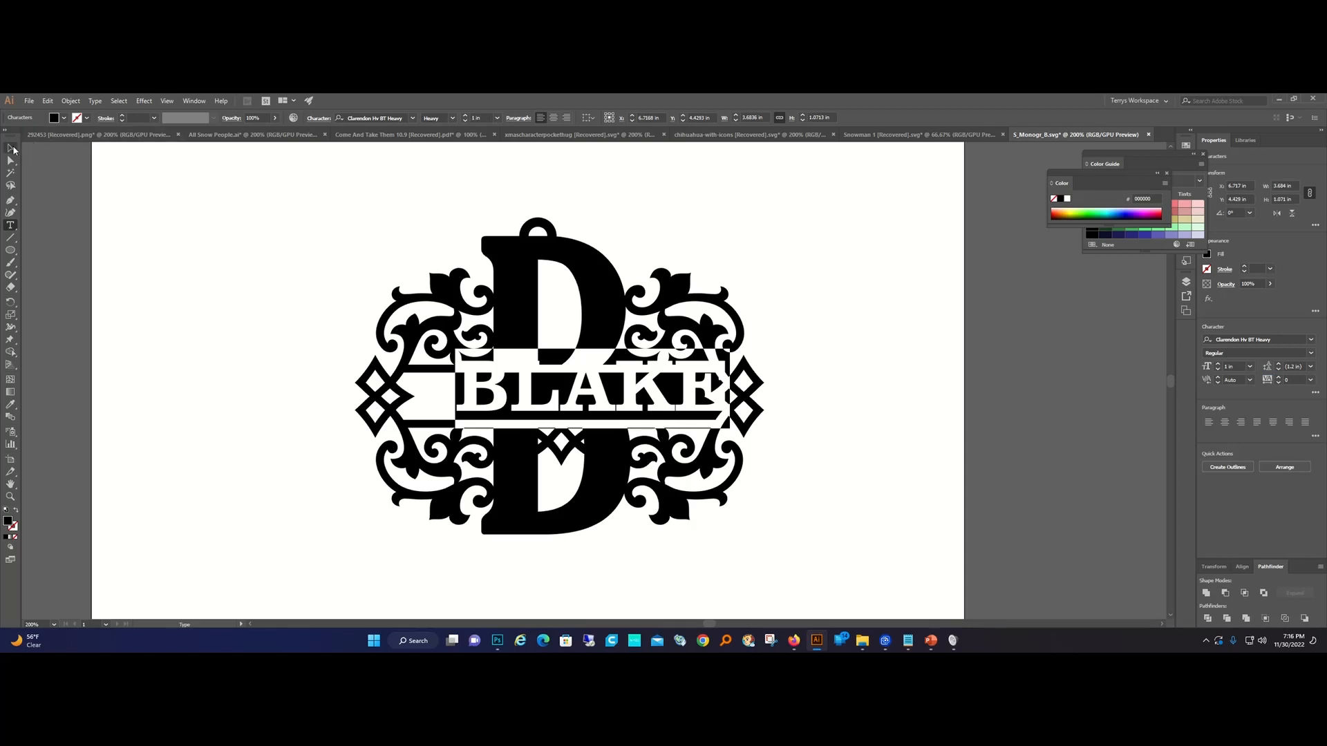
left_click(205, 228)
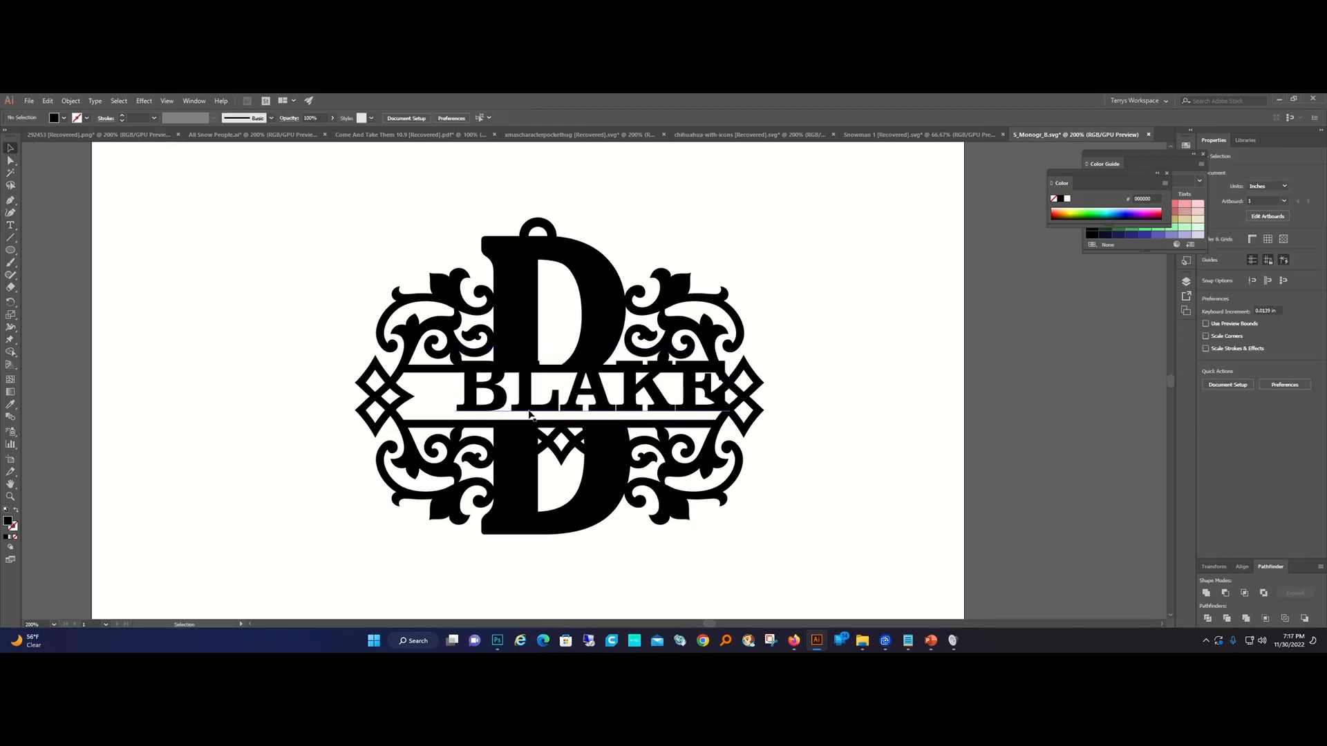
left_click_drag(529, 413, 503, 424)
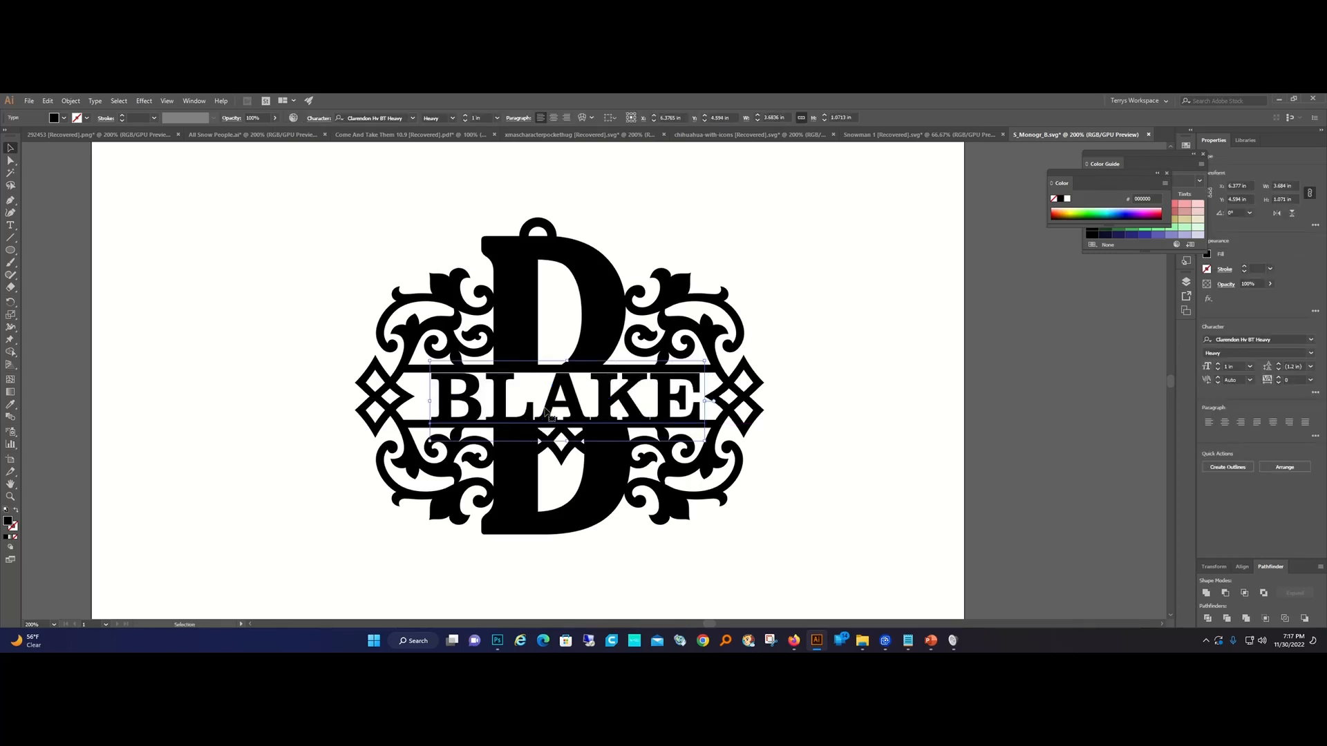
left_click_drag(564, 383, 567, 381)
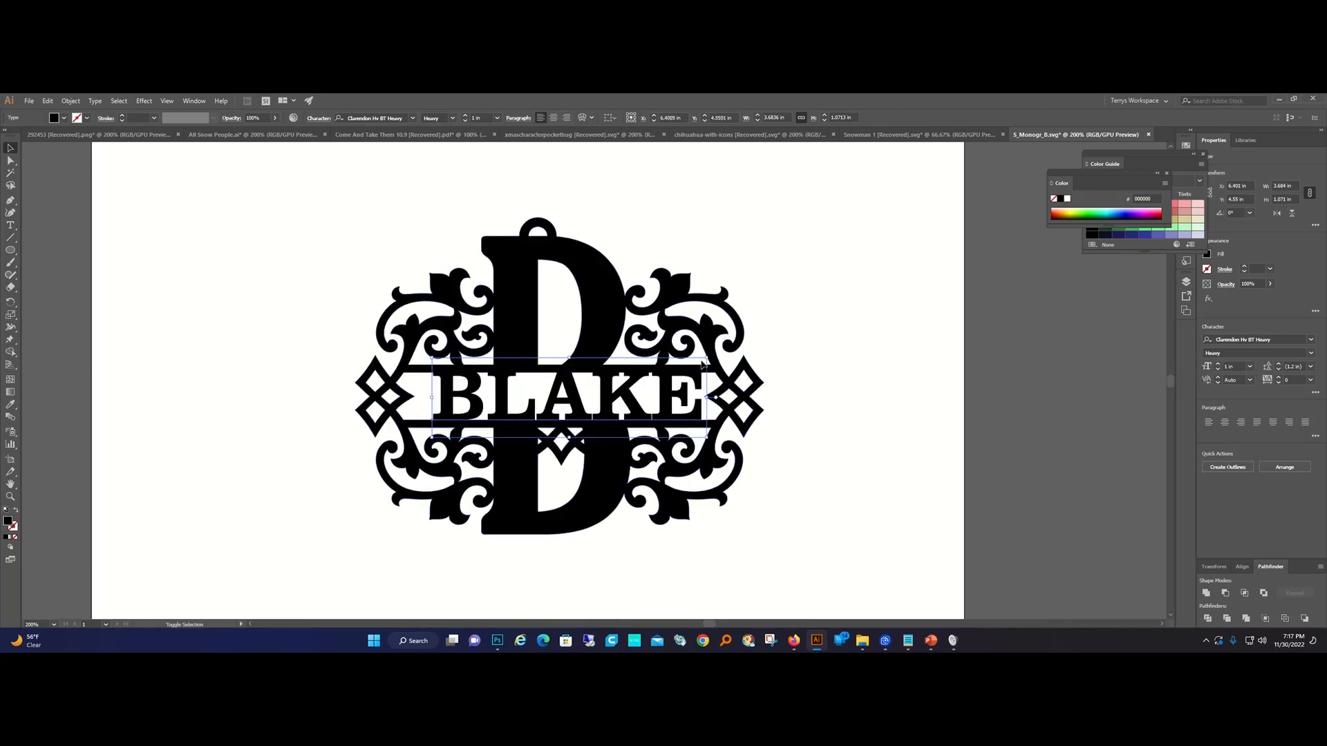
left_click_drag(706, 358, 699, 359)
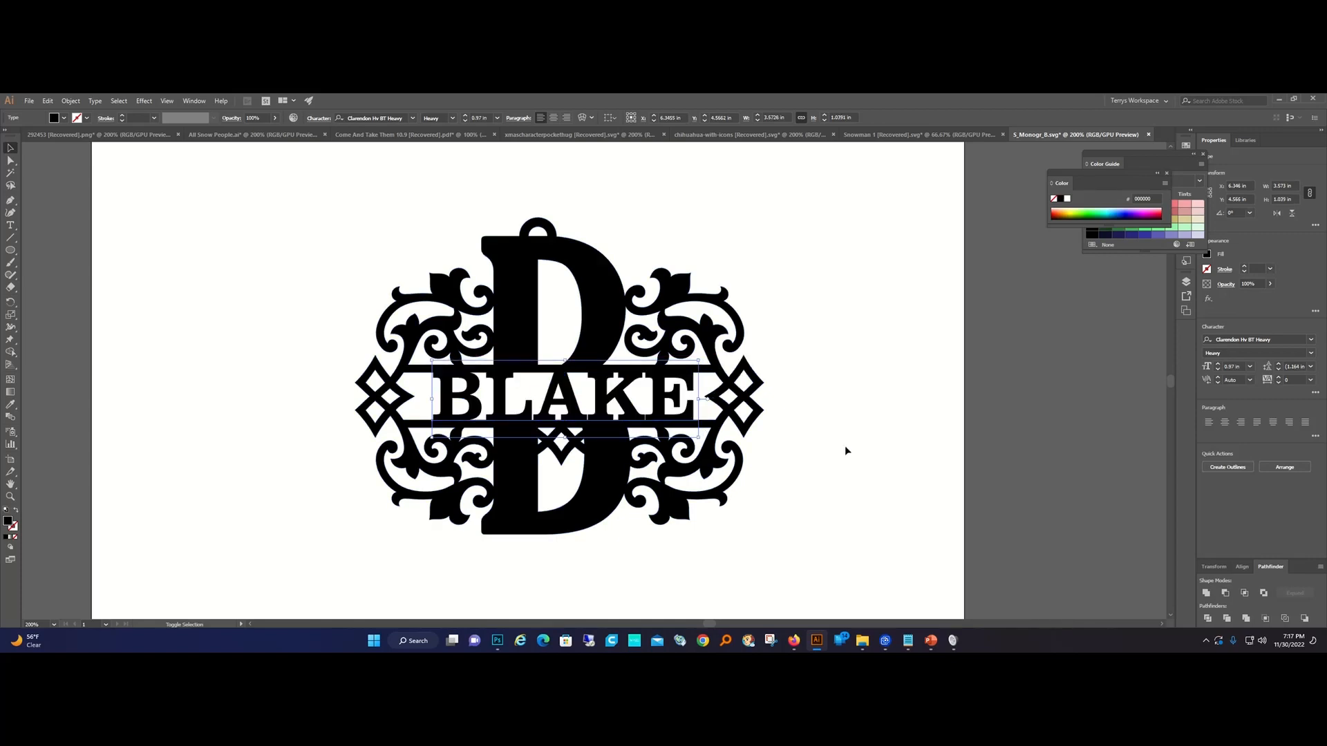
left_click(801, 459)
Convert the name text to outlines.
left_click(628, 415)
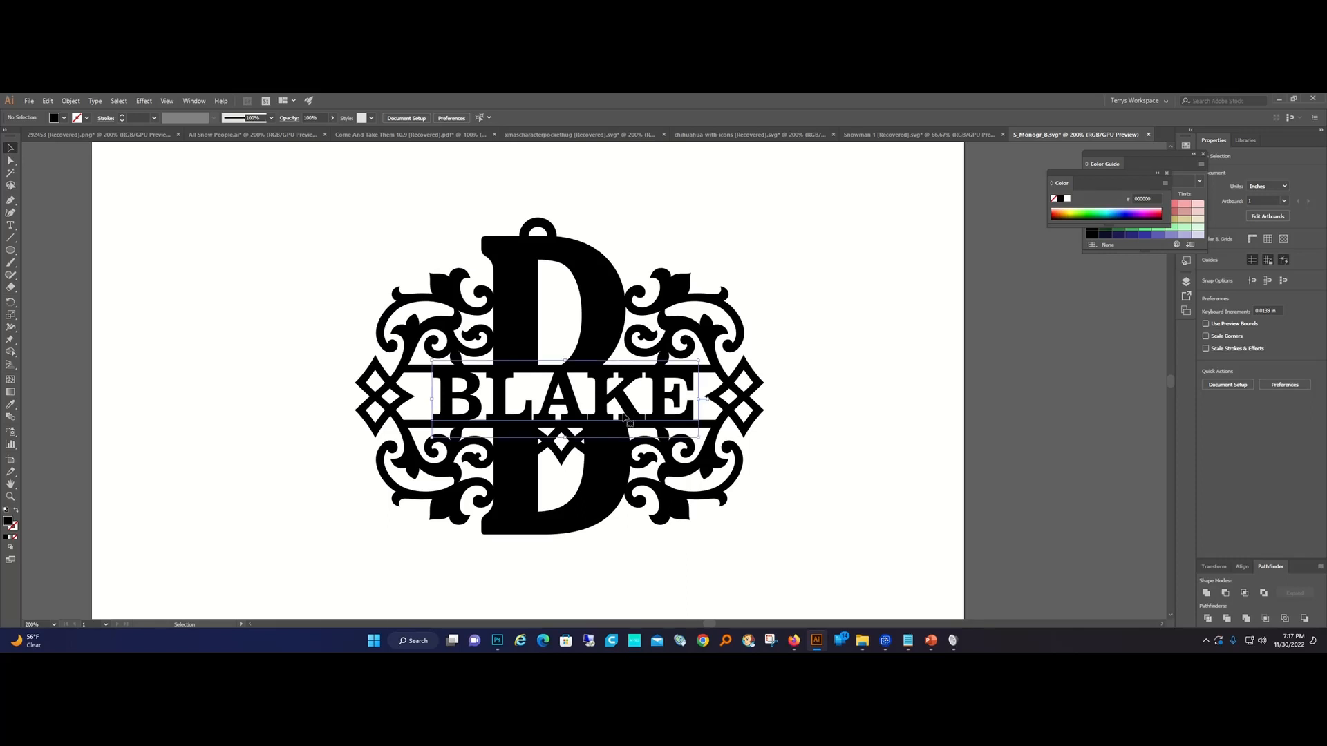
left_click(97, 102)
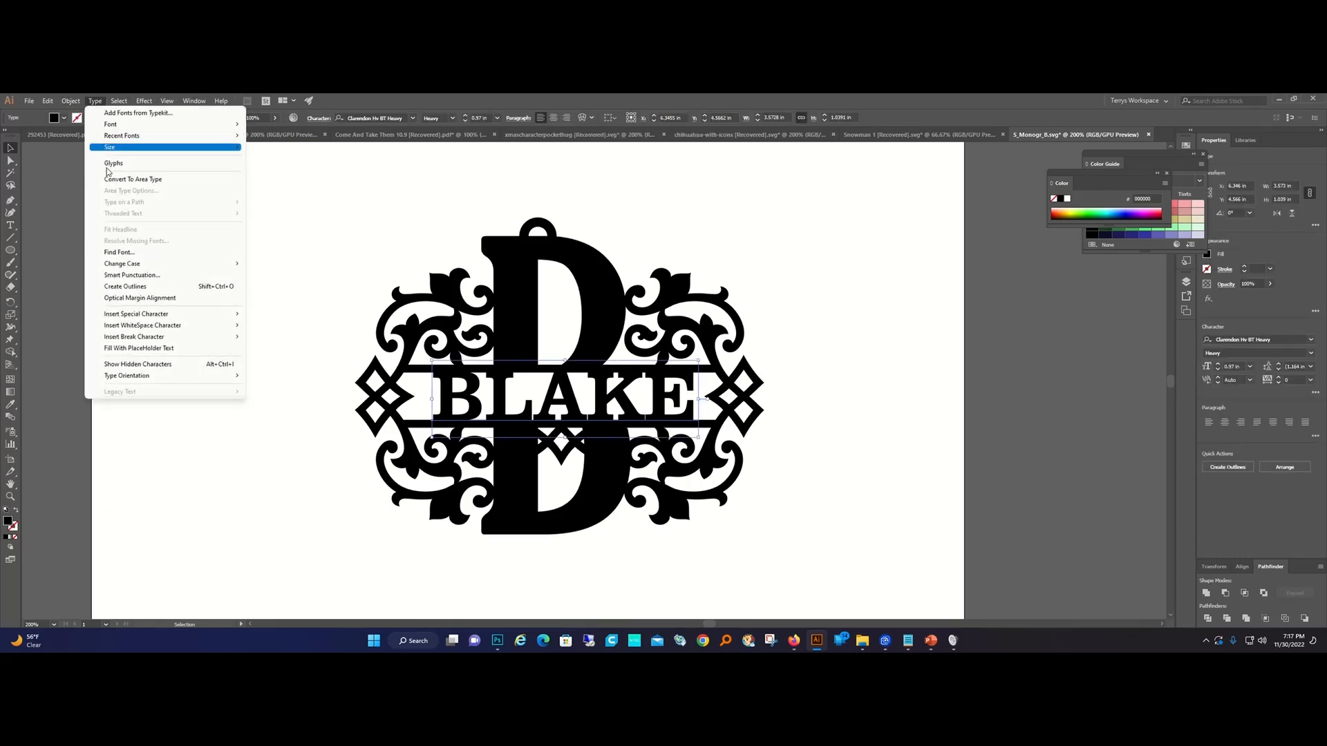
left_click(135, 286)
left_click(173, 314)
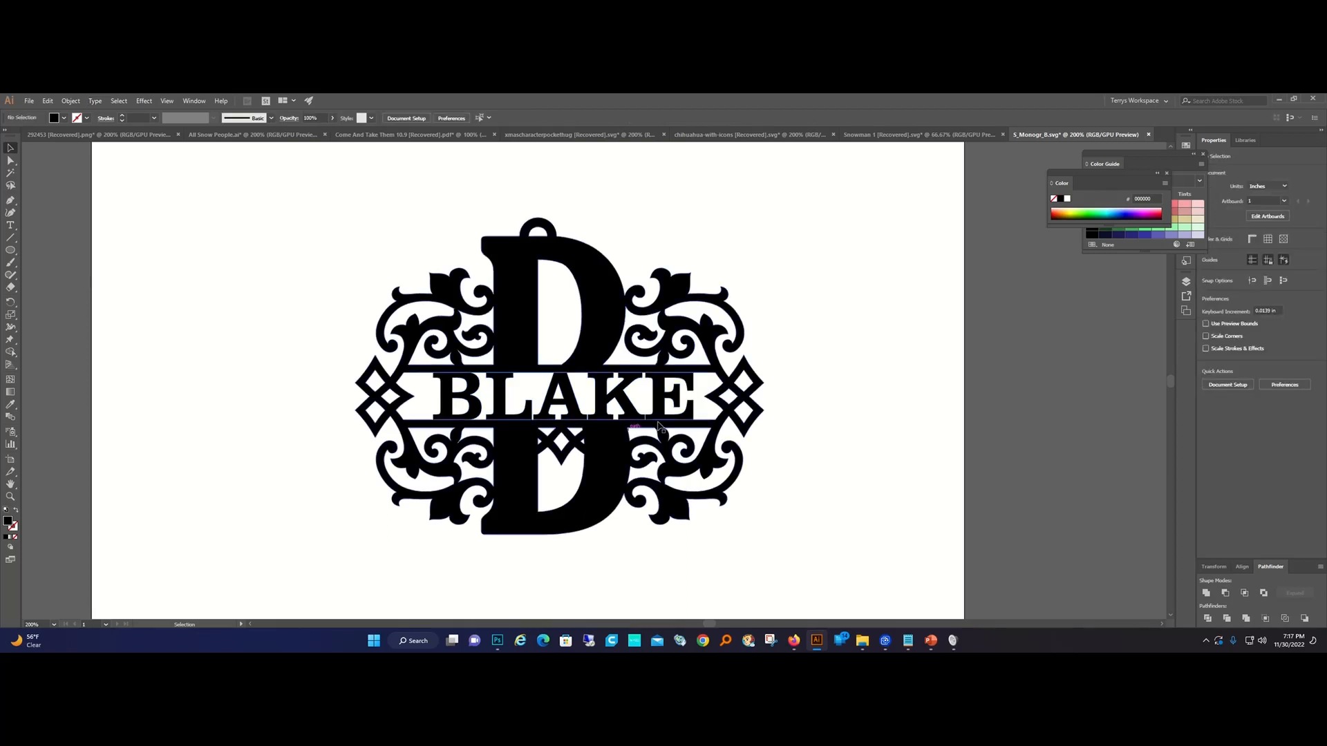
Align the outlined name and the monogram horizontally on their centres.
left_click_drag(751, 552, 394, 222)
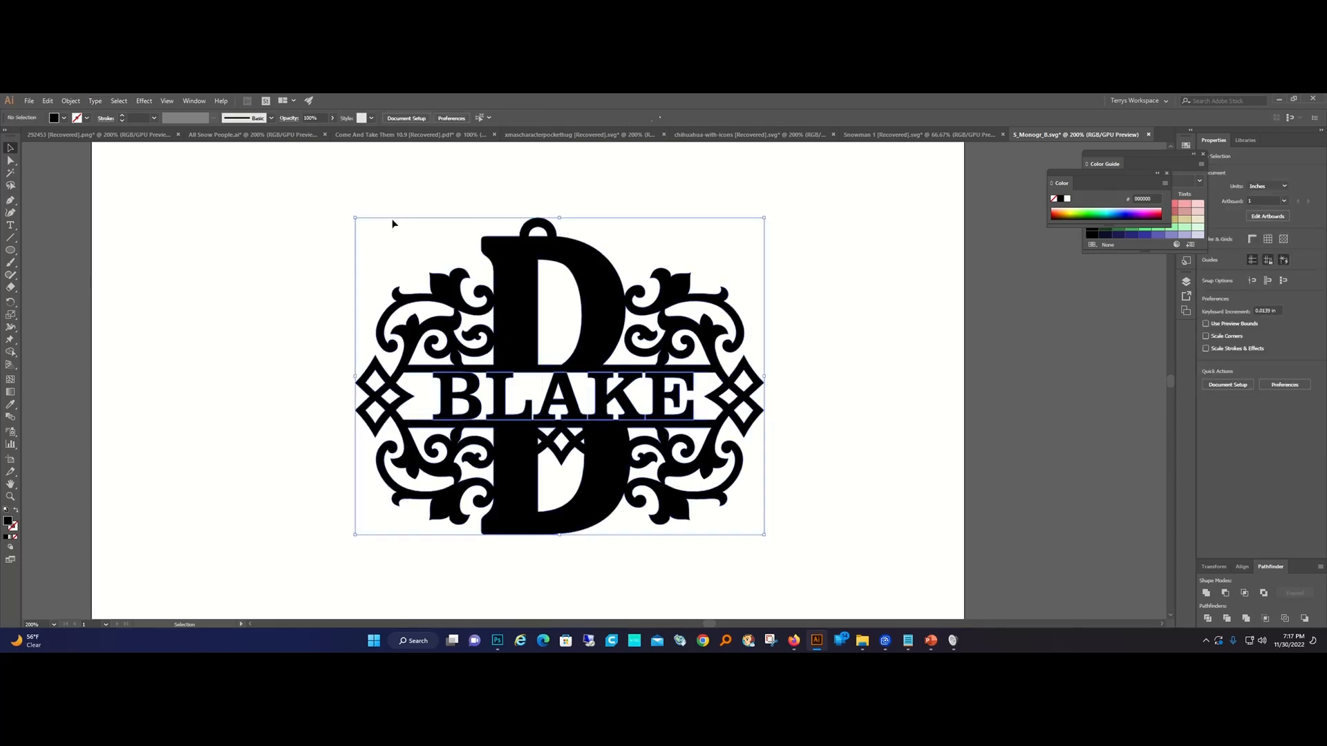
left_click(1241, 569)
left_click(1225, 590)
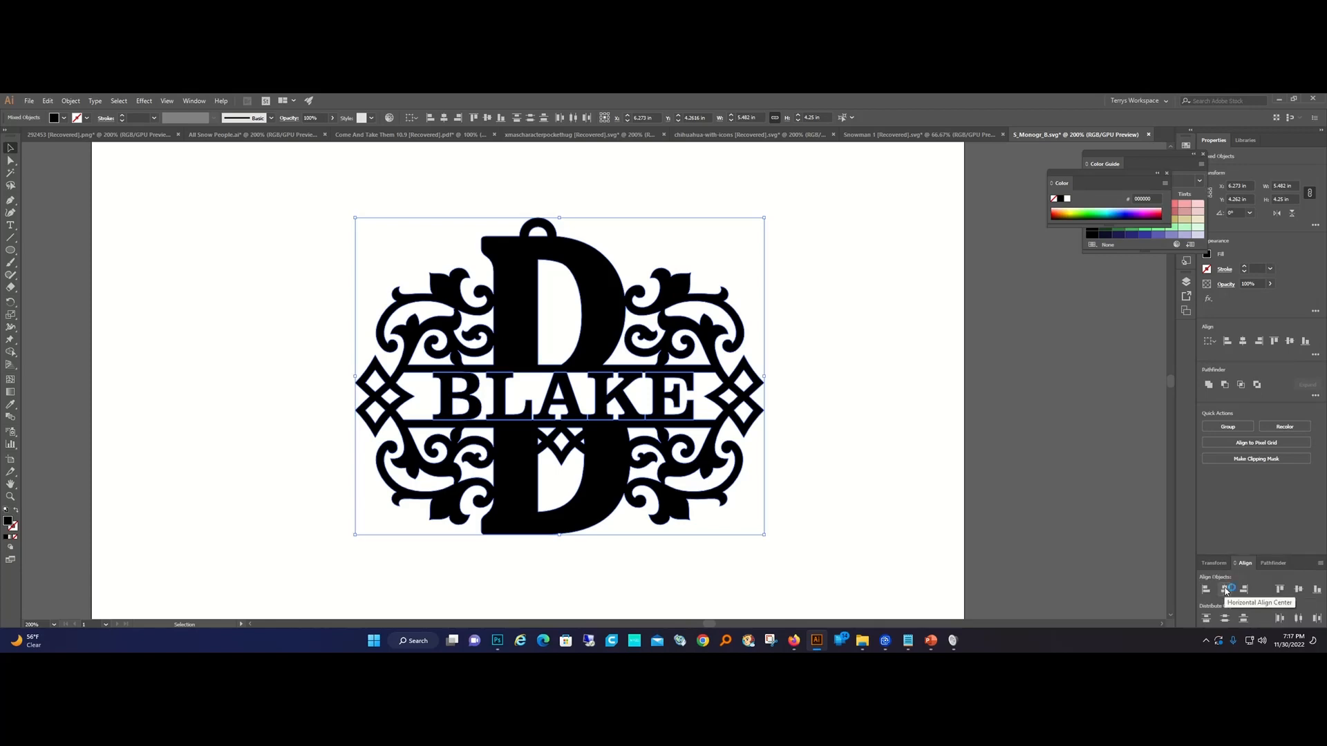
left_click(861, 492)
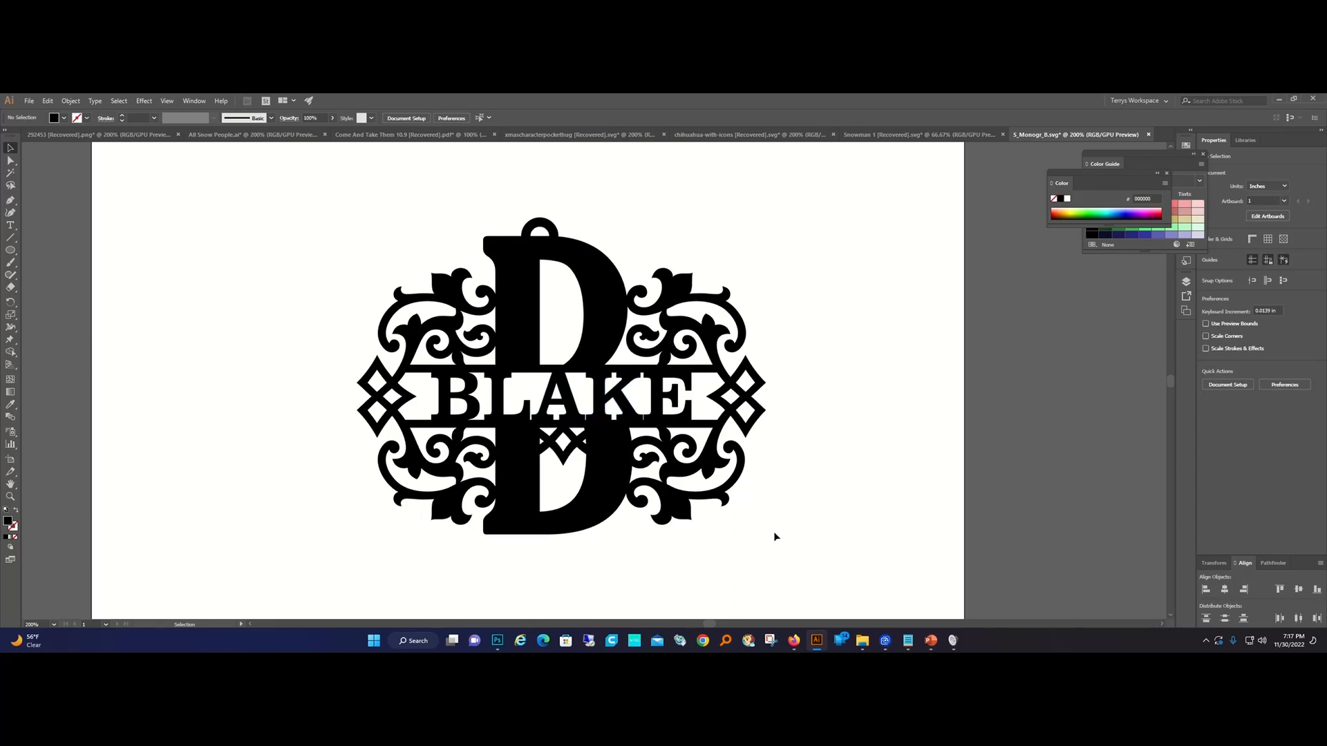
Try to unite the outlined name with the monogram.
left_click_drag(774, 537, 334, 252)
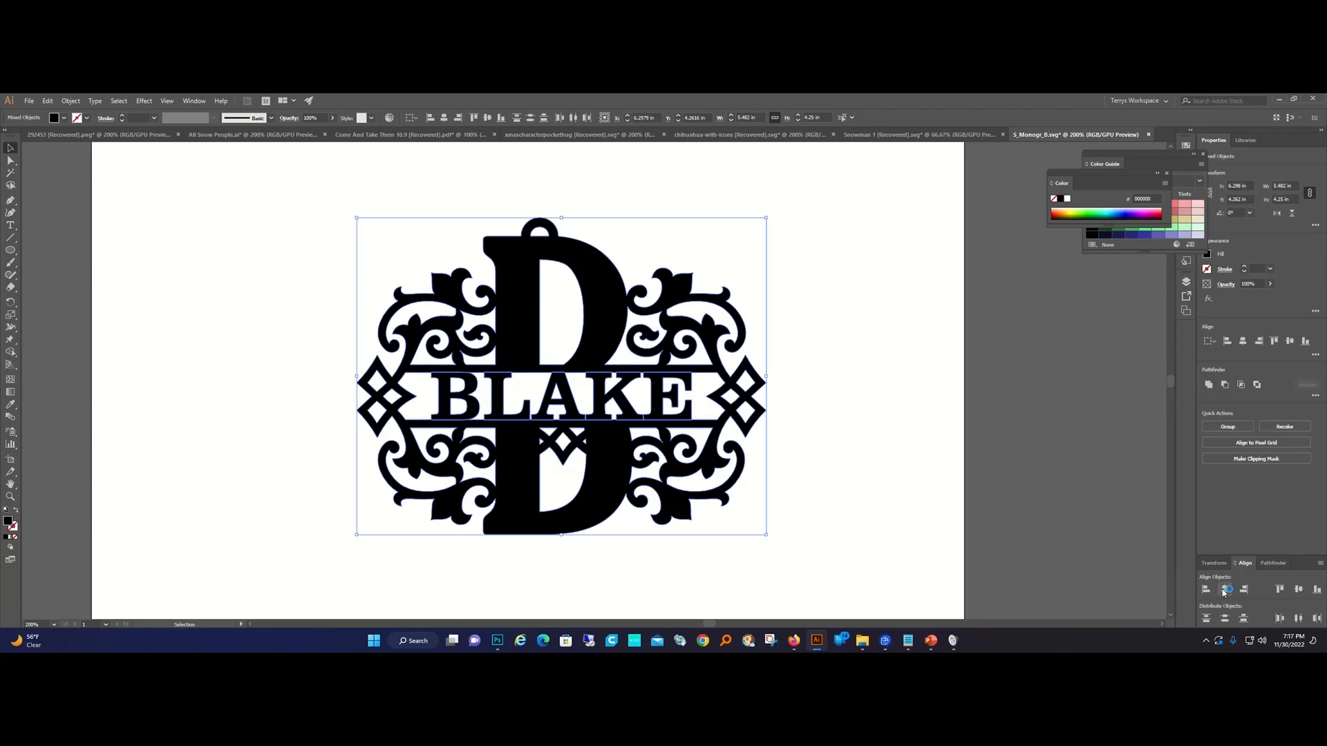
left_click(1273, 563)
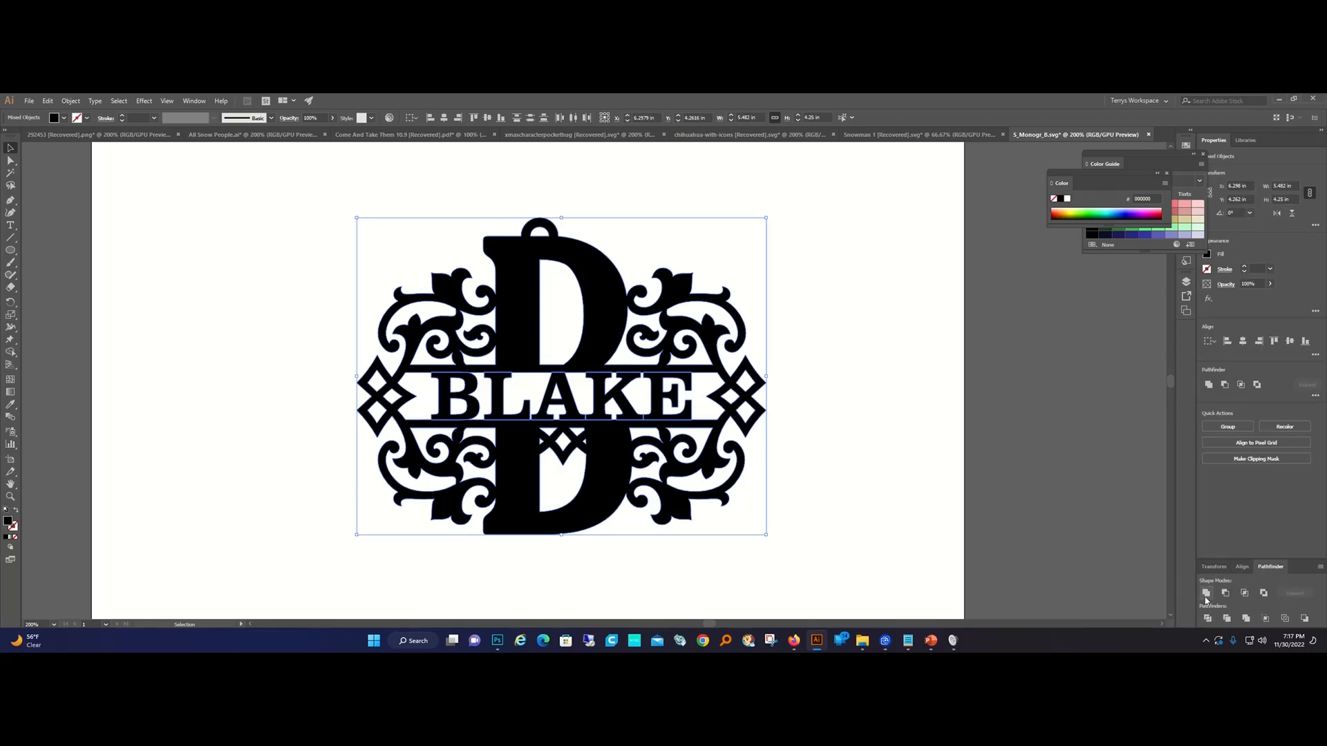
left_click(1206, 597)
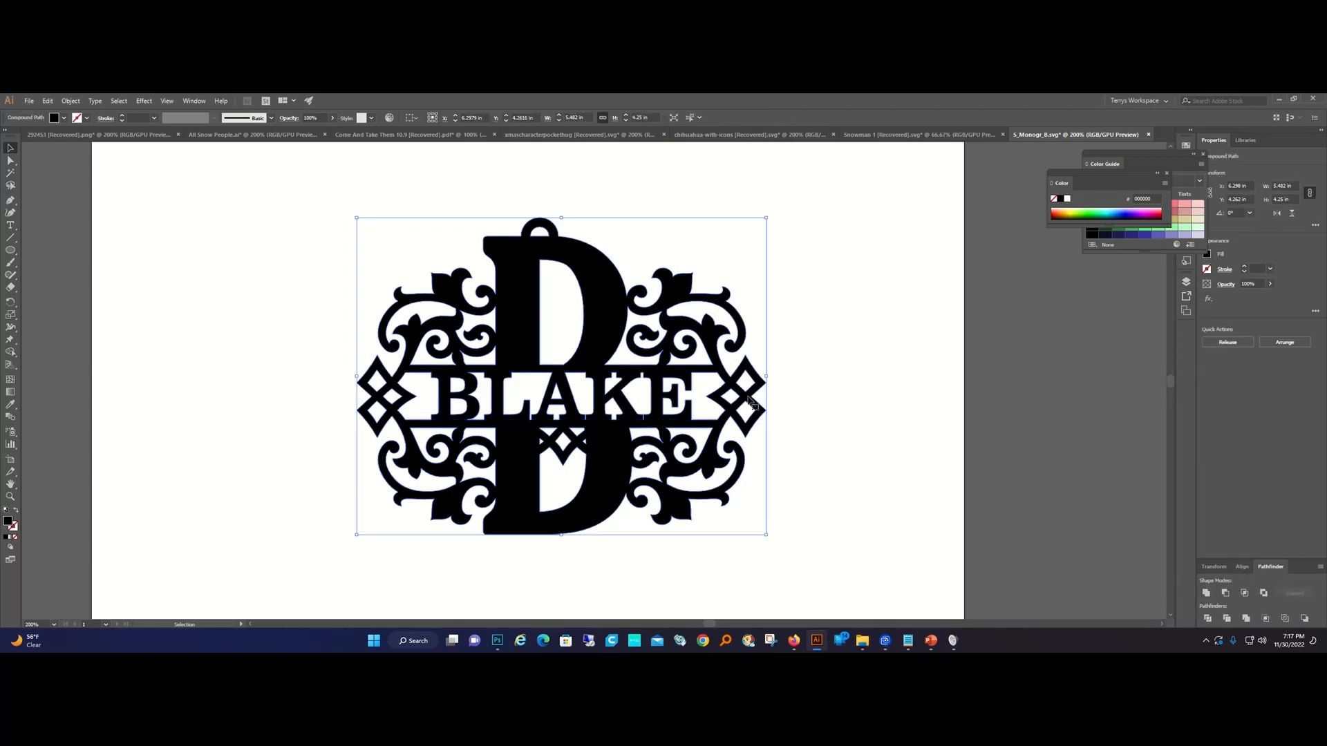
left_click(834, 415)
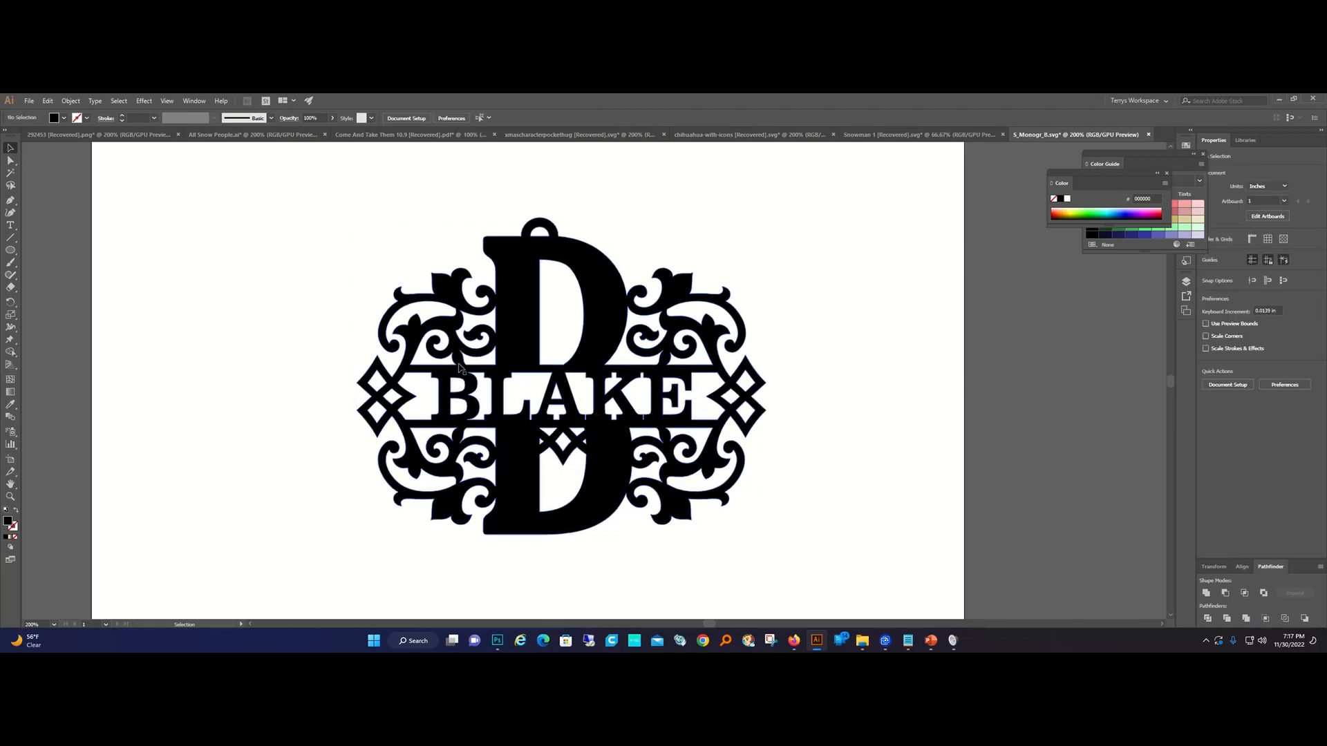
Move the name group slightly upward so that a thin gap separates its letters from the lower bar.
left_click(10, 496)
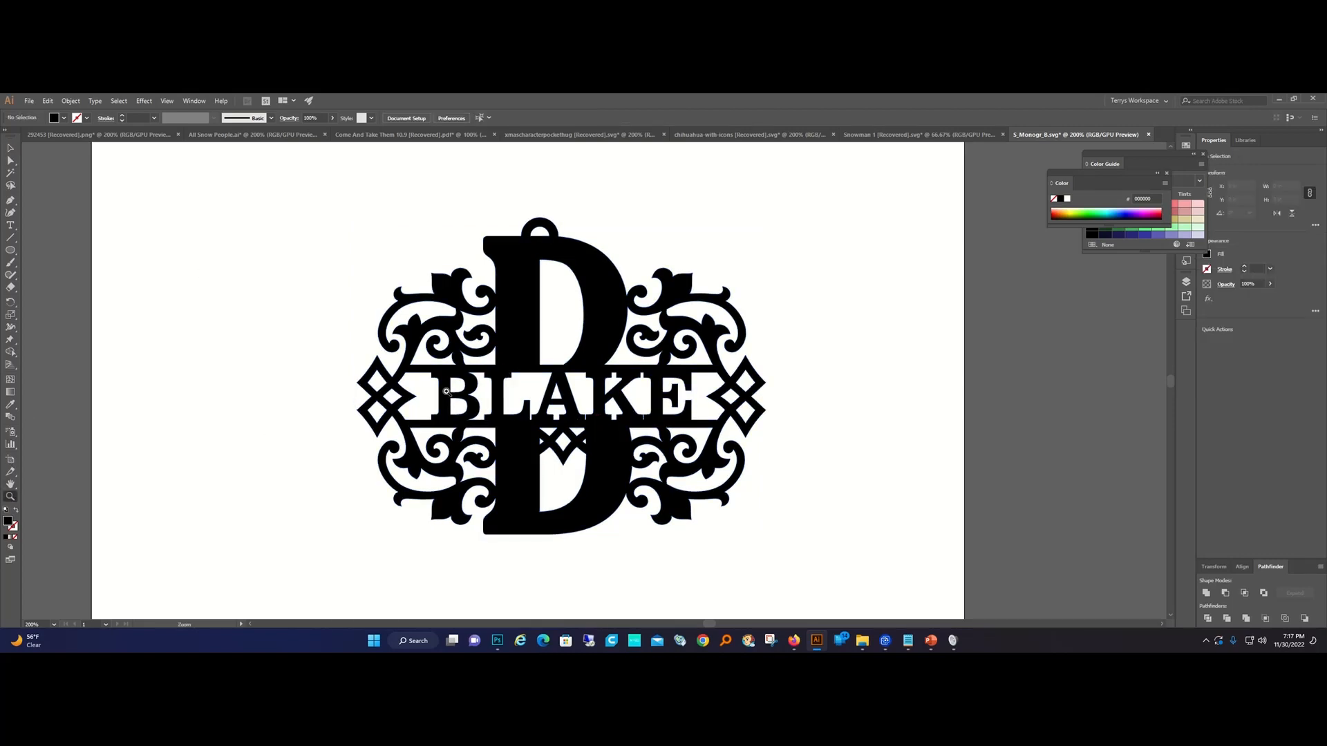
left_click(544, 422)
left_click(632, 353)
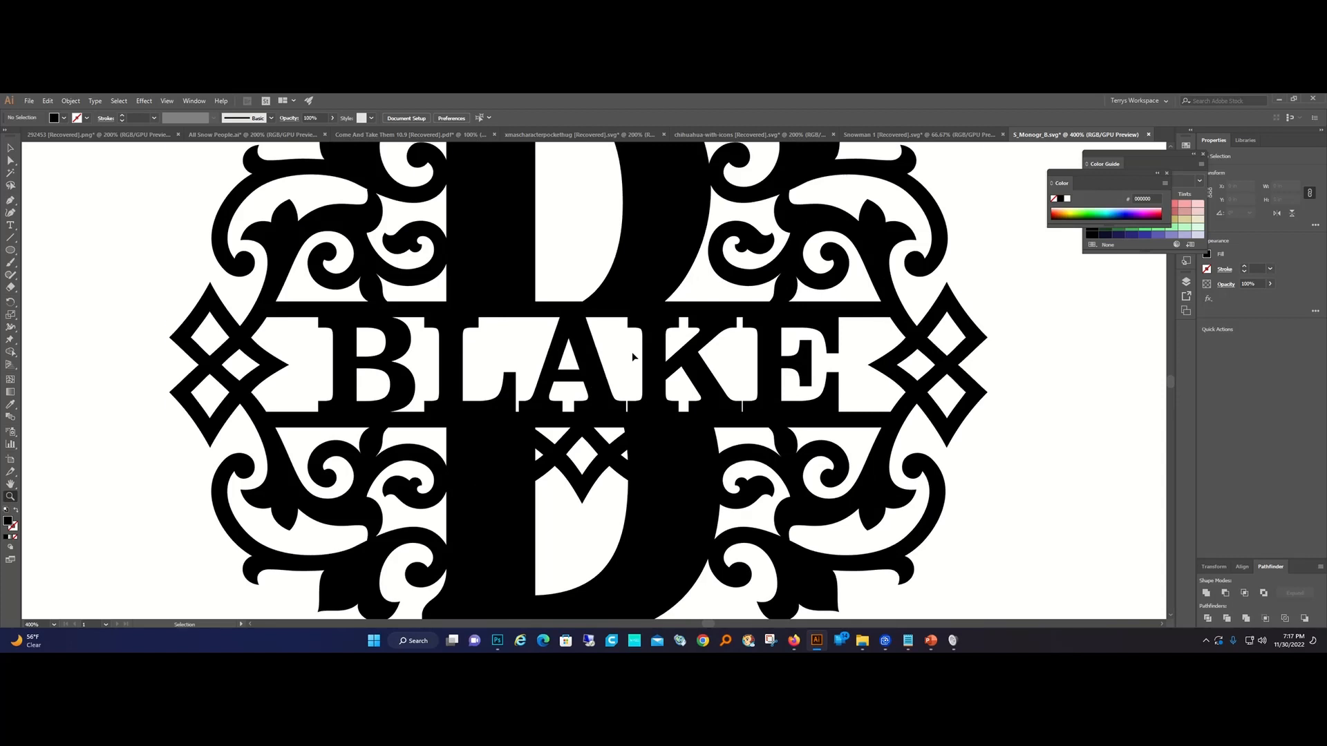
key("ctrl+a")
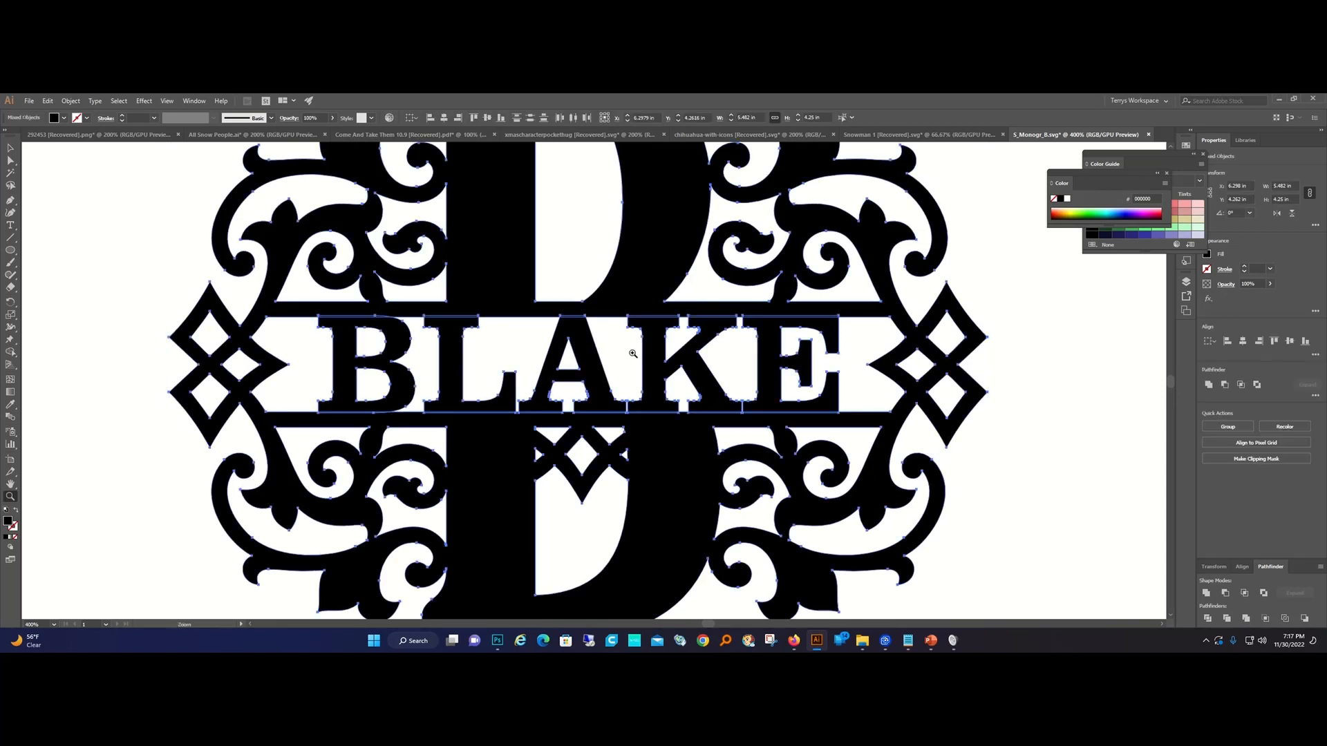
left_click(10, 148)
left_click(38, 184)
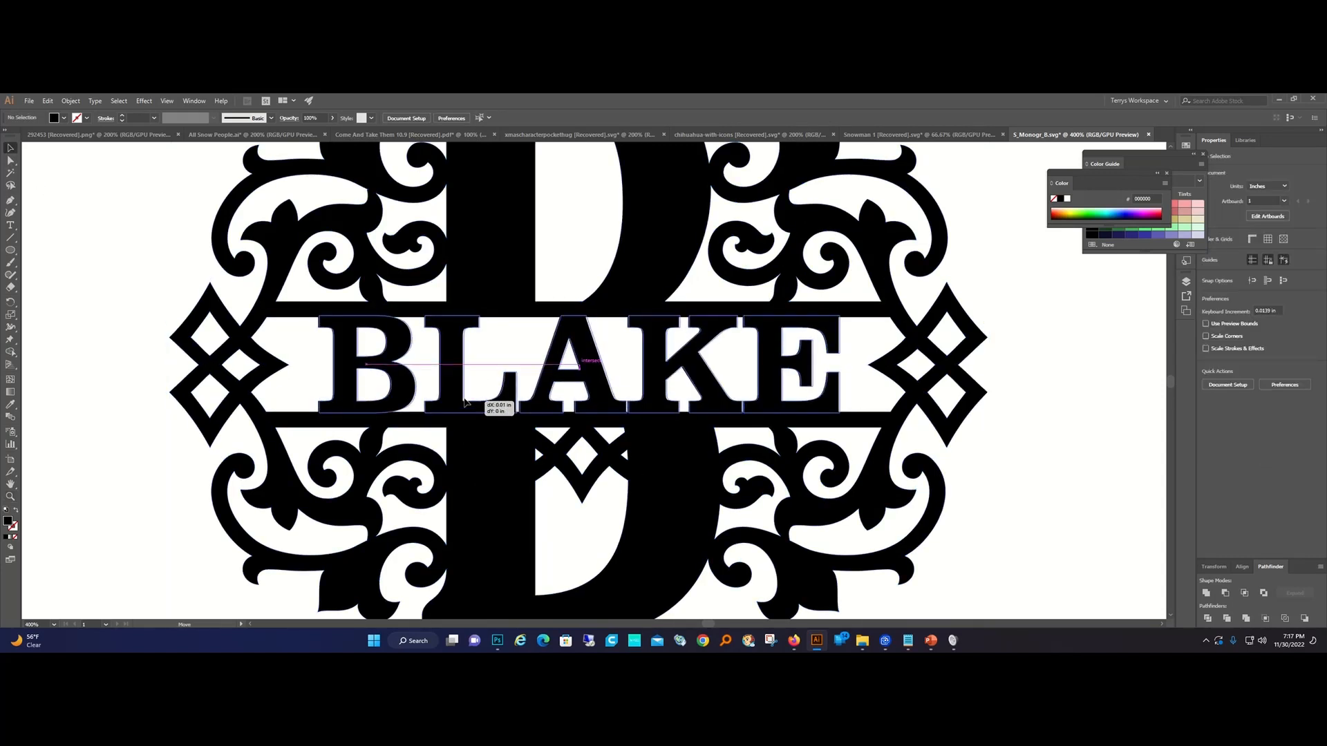
left_click(512, 404)
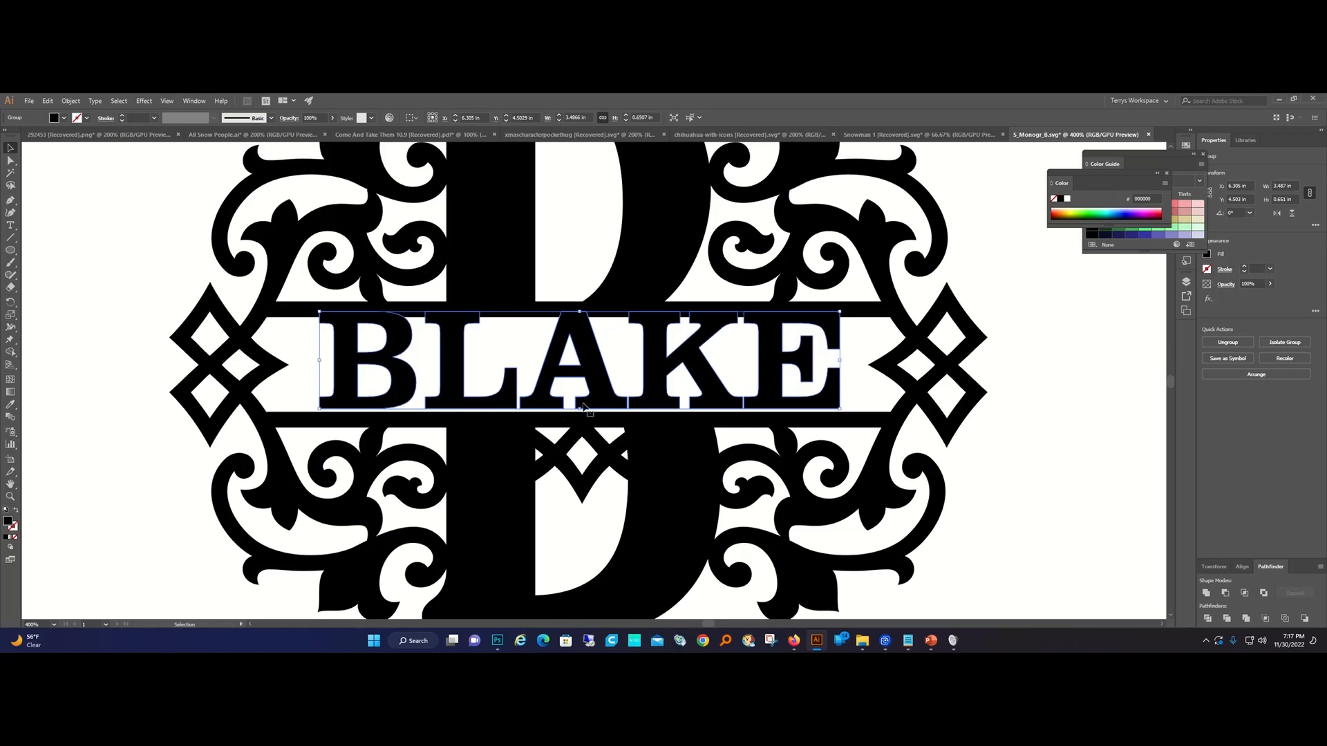
key("Down")
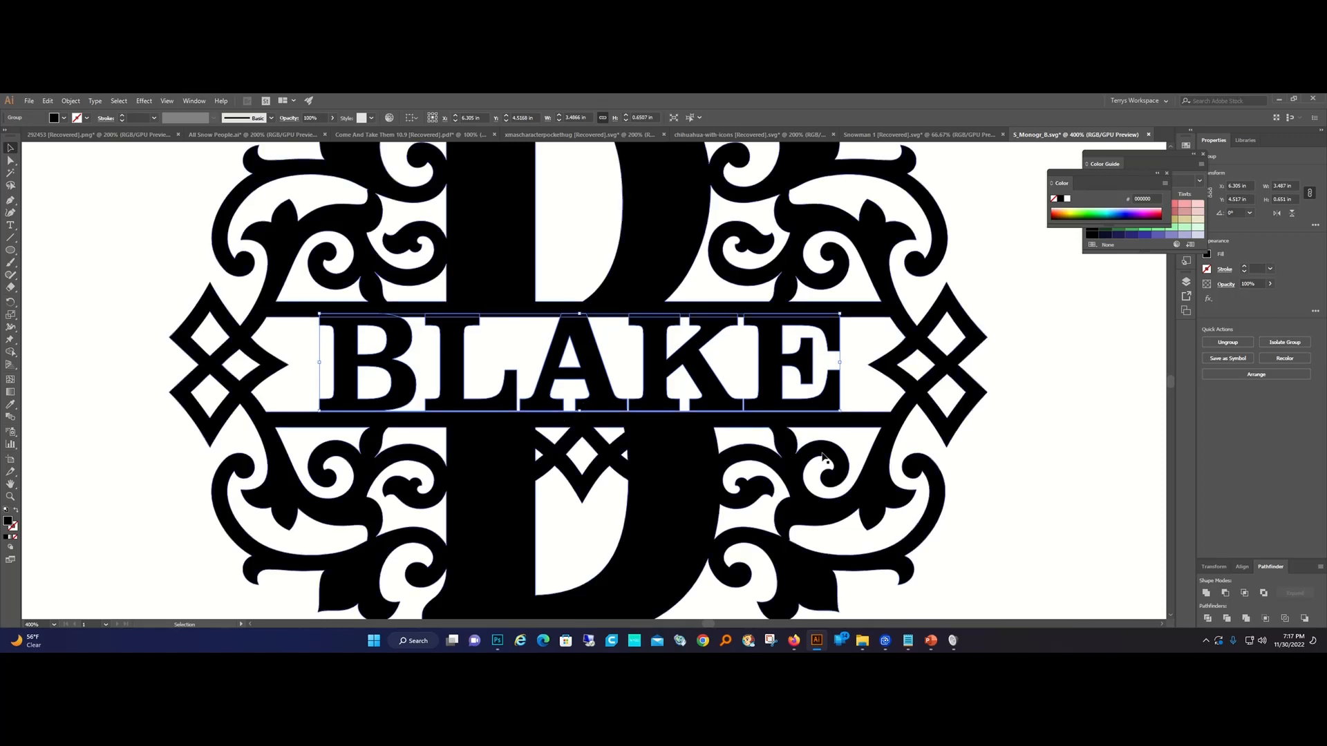
left_click(1044, 476)
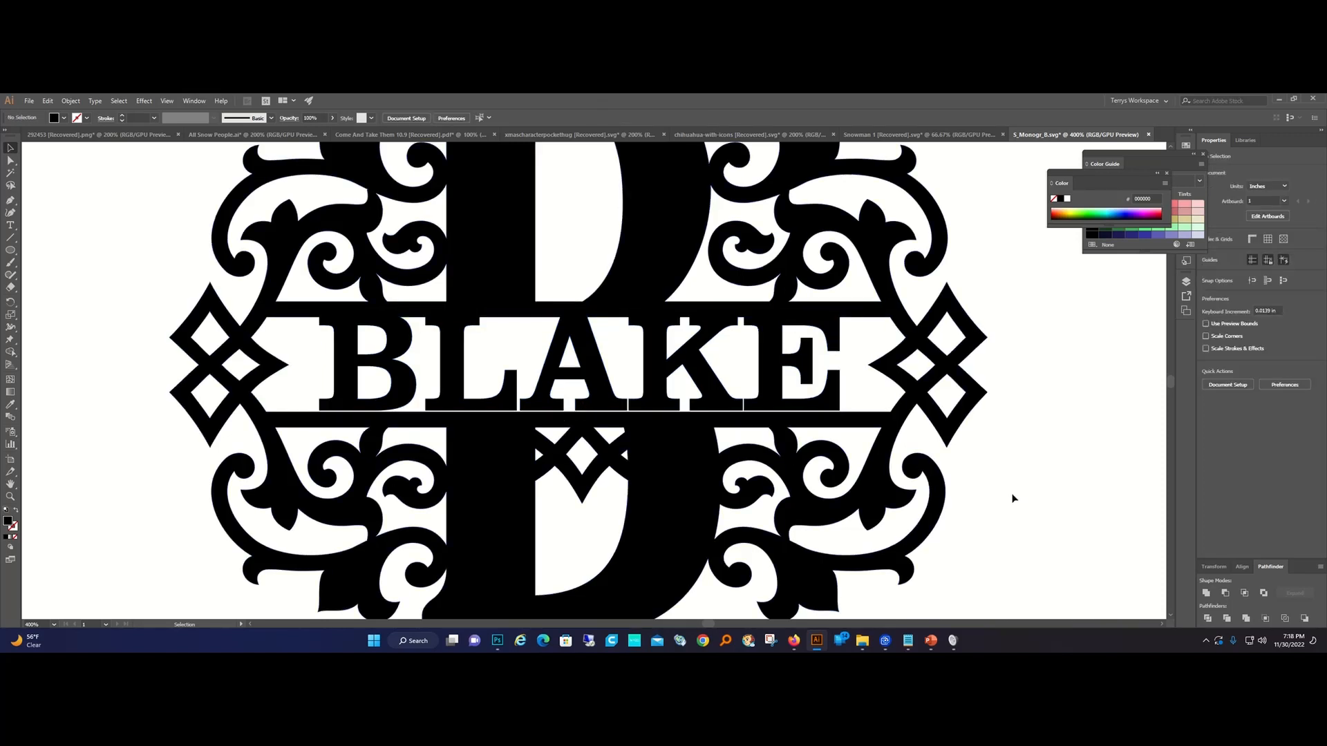
Try combining the raised name and the monogram into a single compound path, and undo the combination.
key("ctrl+a")
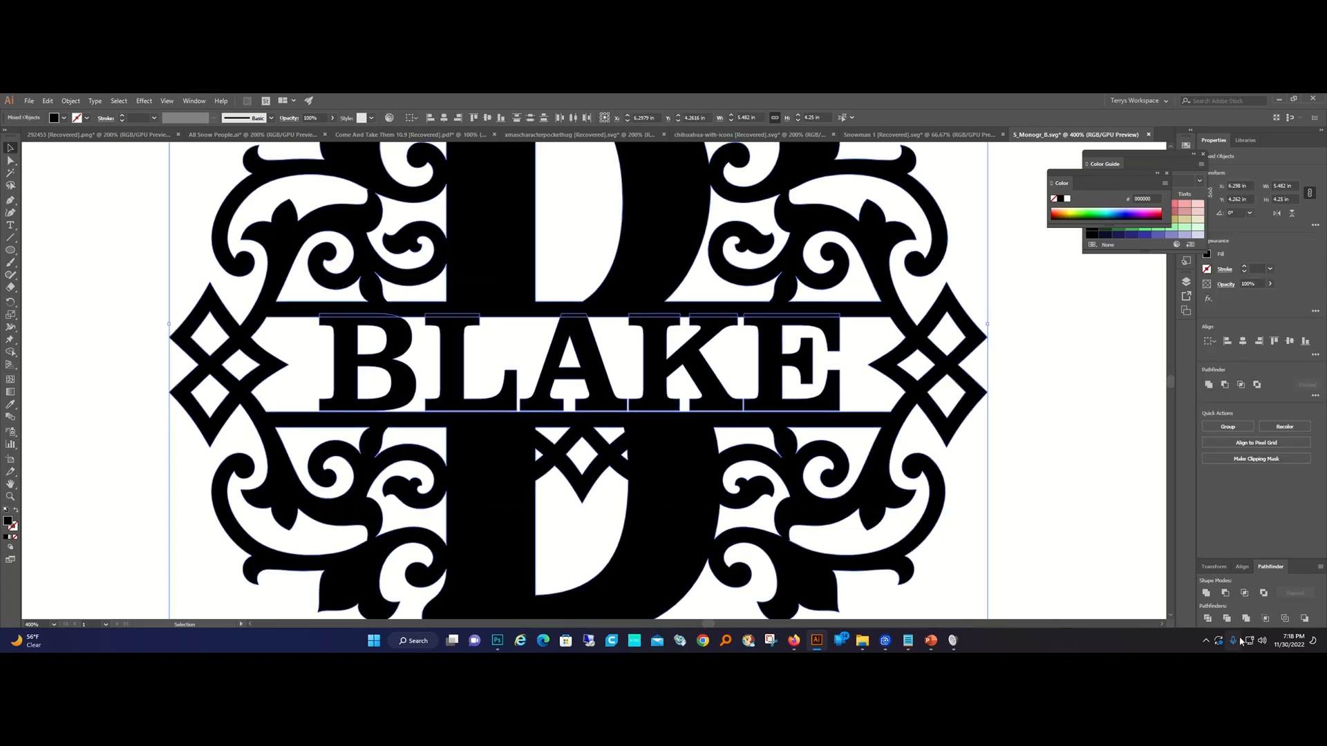
key("ctrl+8")
left_click(1064, 498)
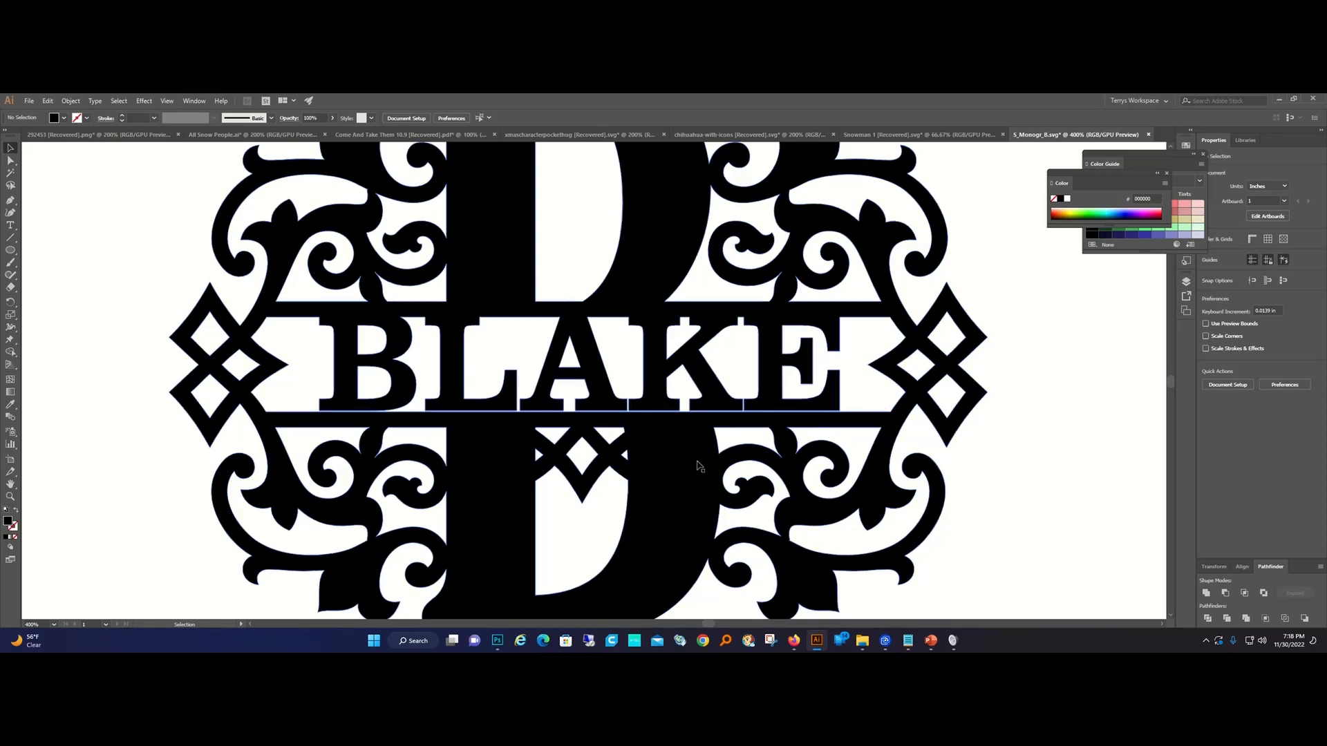
key("ctrl+a")
left_click(1107, 443)
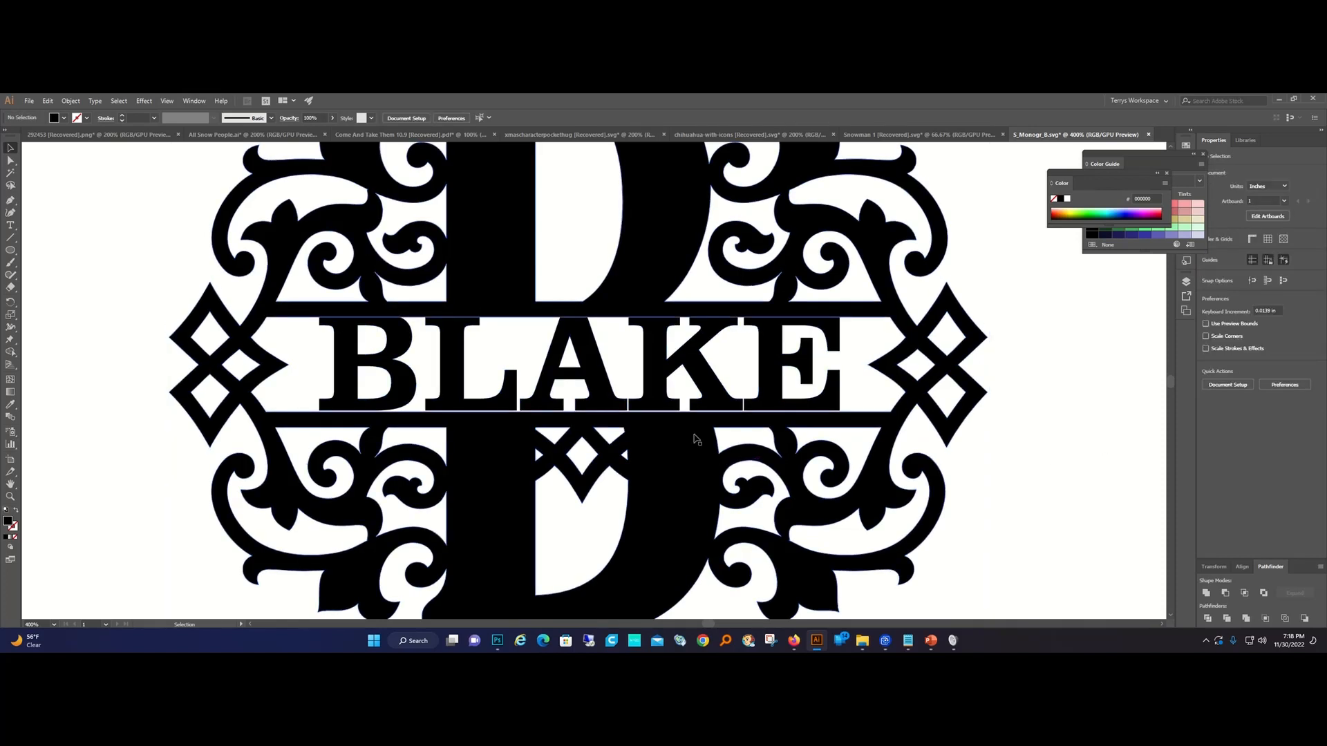
Lower the name slightly so that its letters touch the lower bar as well as the upper one.
left_click_drag(654, 379, 655, 382)
left_click(1093, 502)
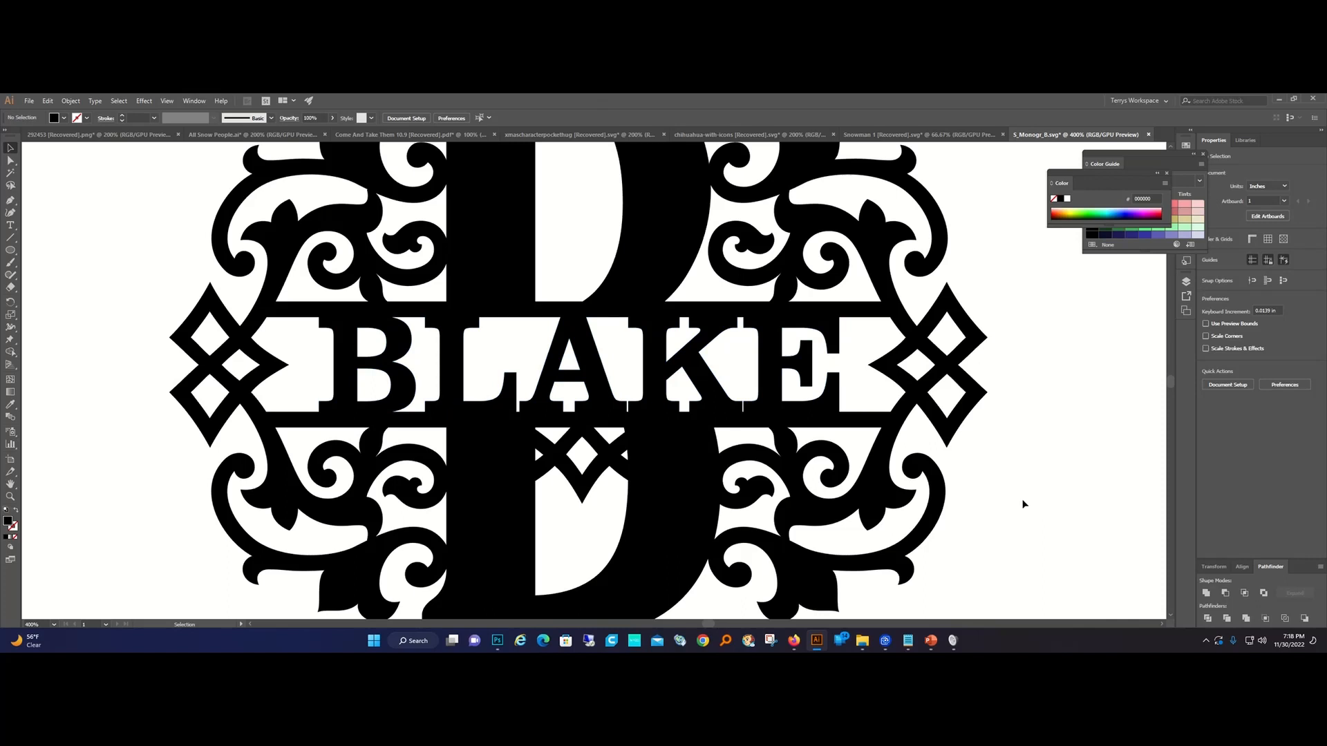
Unite the outlined name, the hanger ring and the B monogram into one shape.
key("ctrl+a")
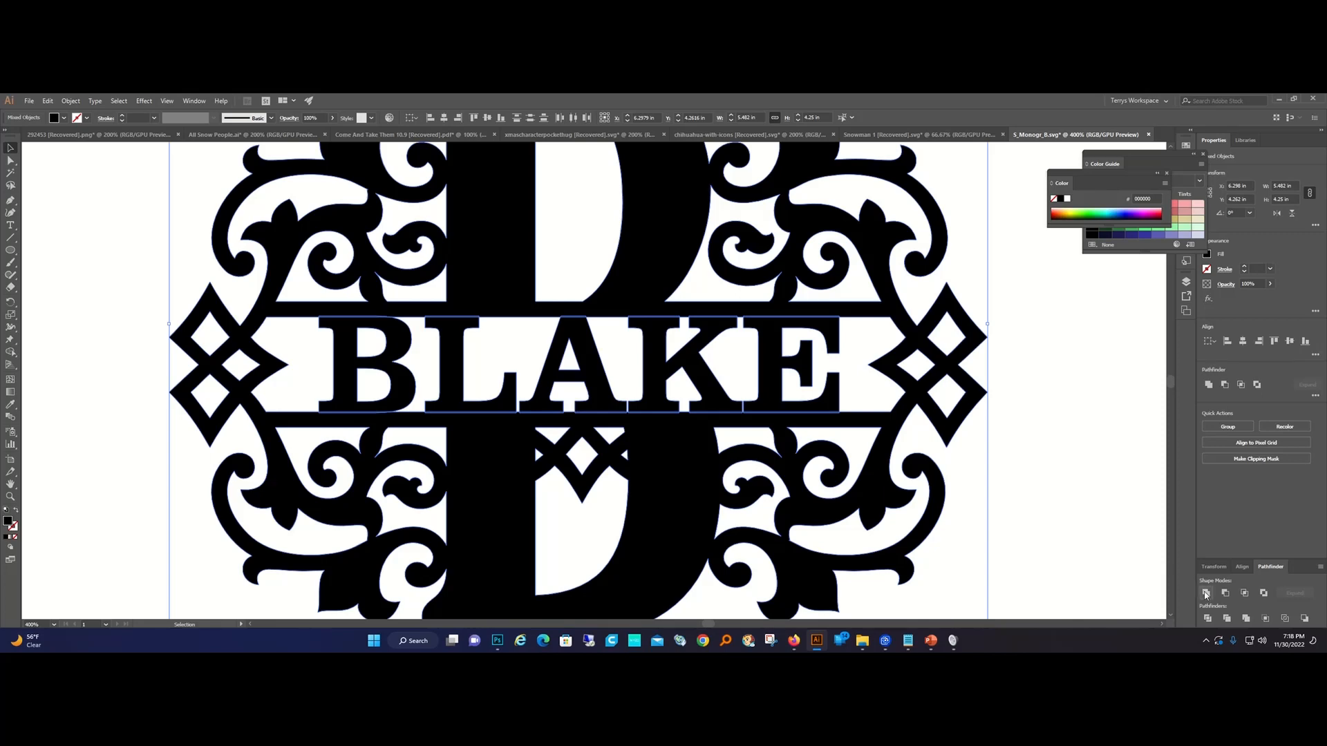
left_click(1206, 595)
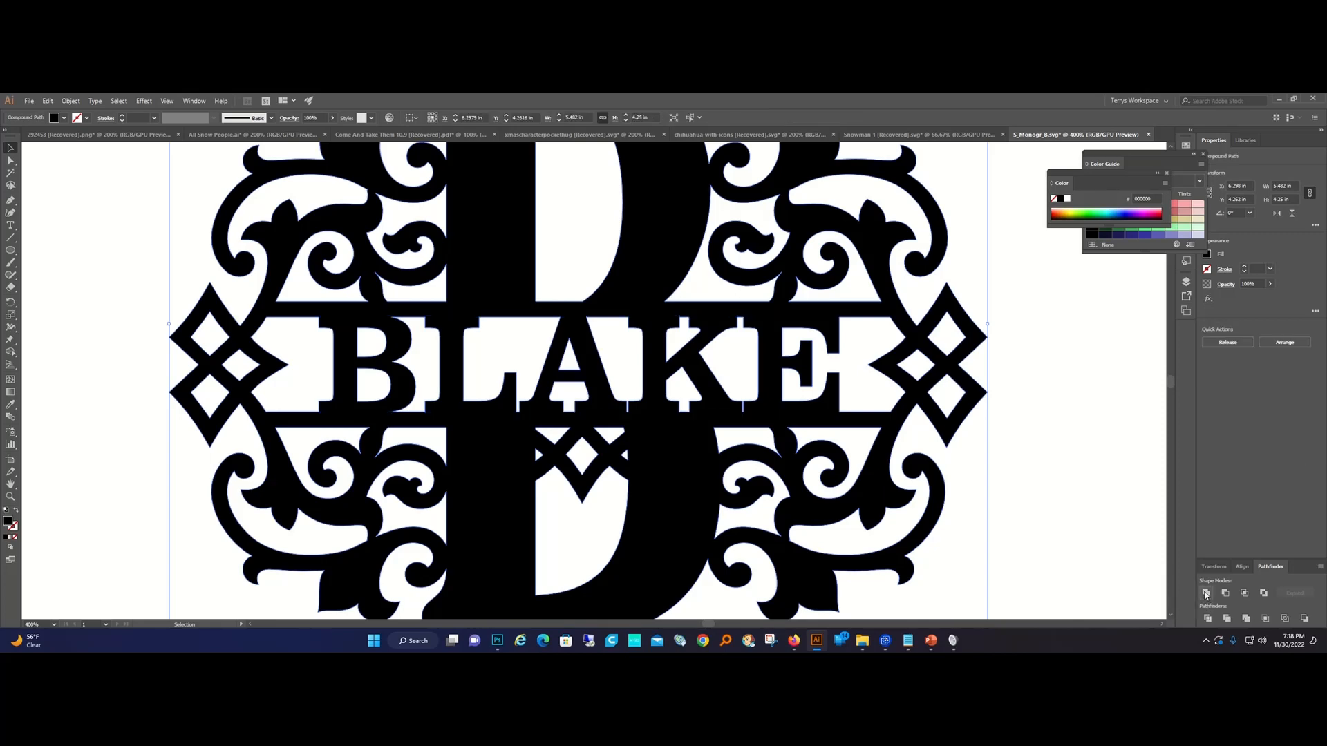
left_click(1097, 547)
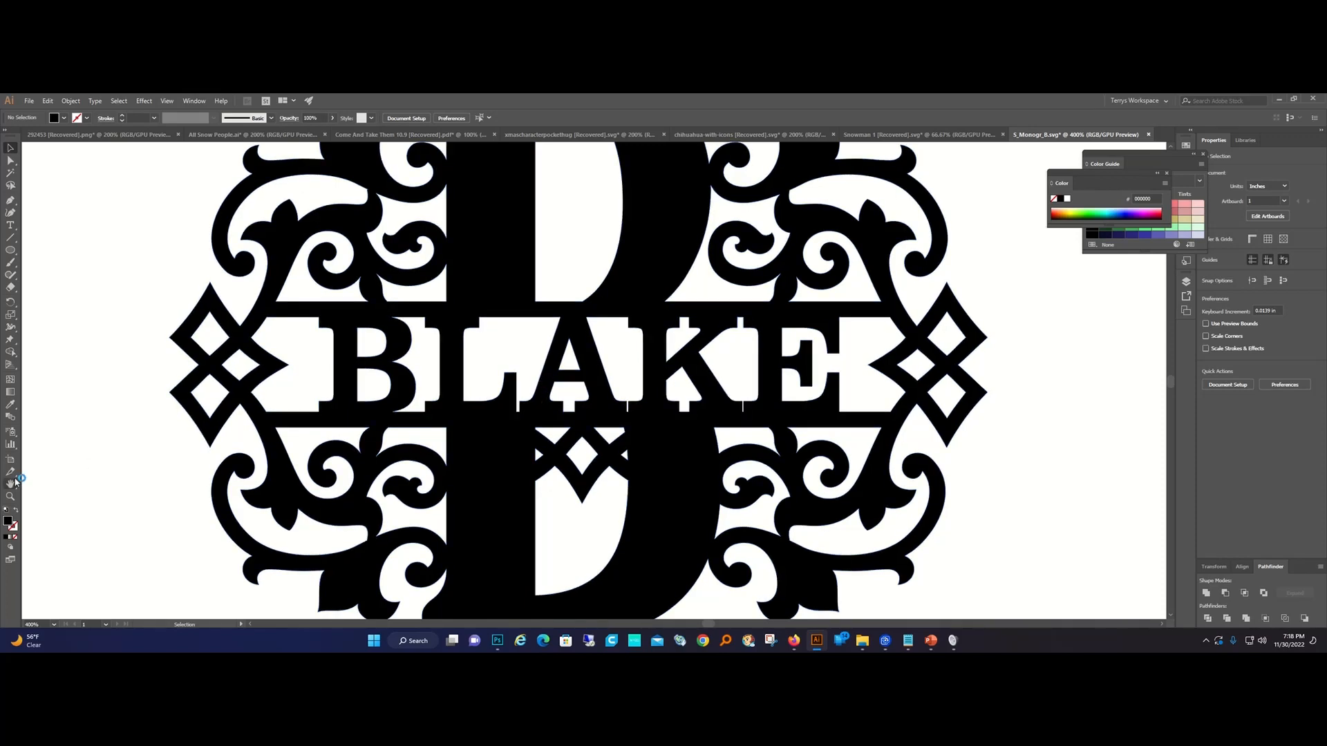
left_click(11, 496)
left_click(654, 398, "alt")
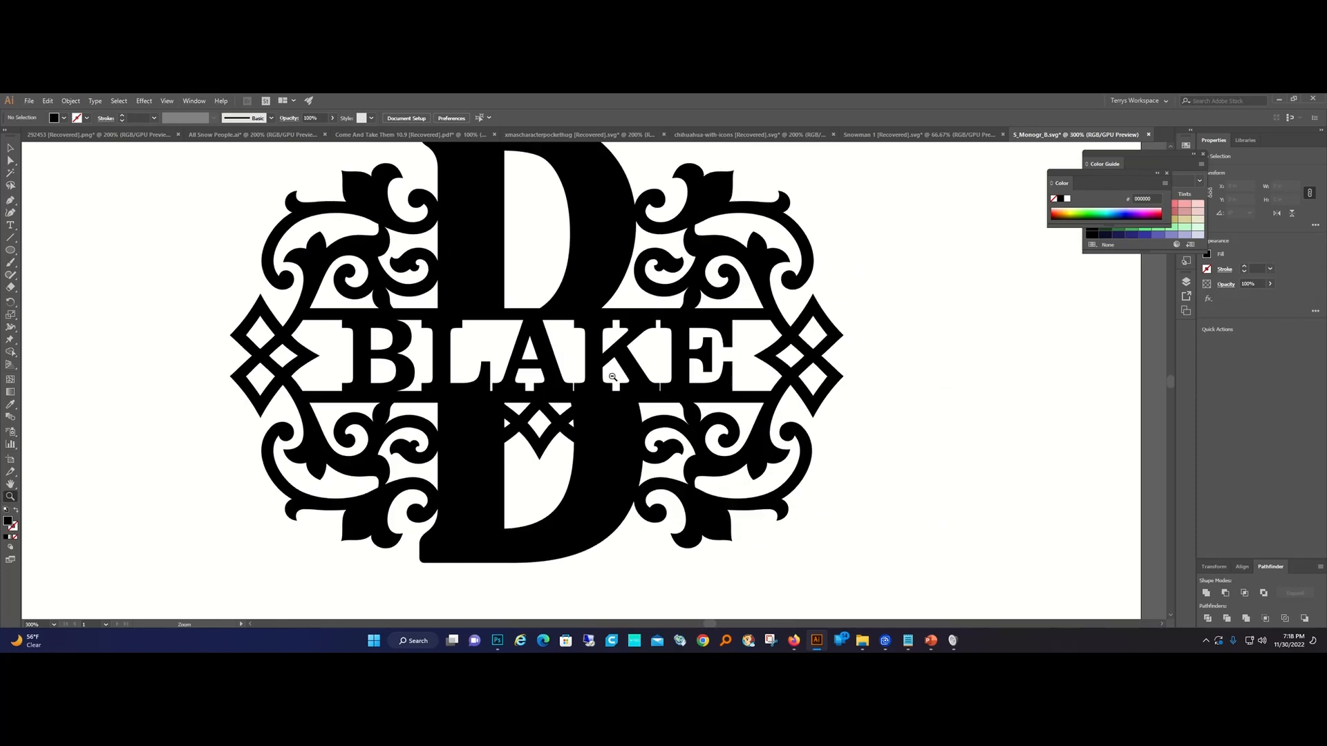
left_click(515, 263, "alt")
scroll(588, 387, "down", 1)
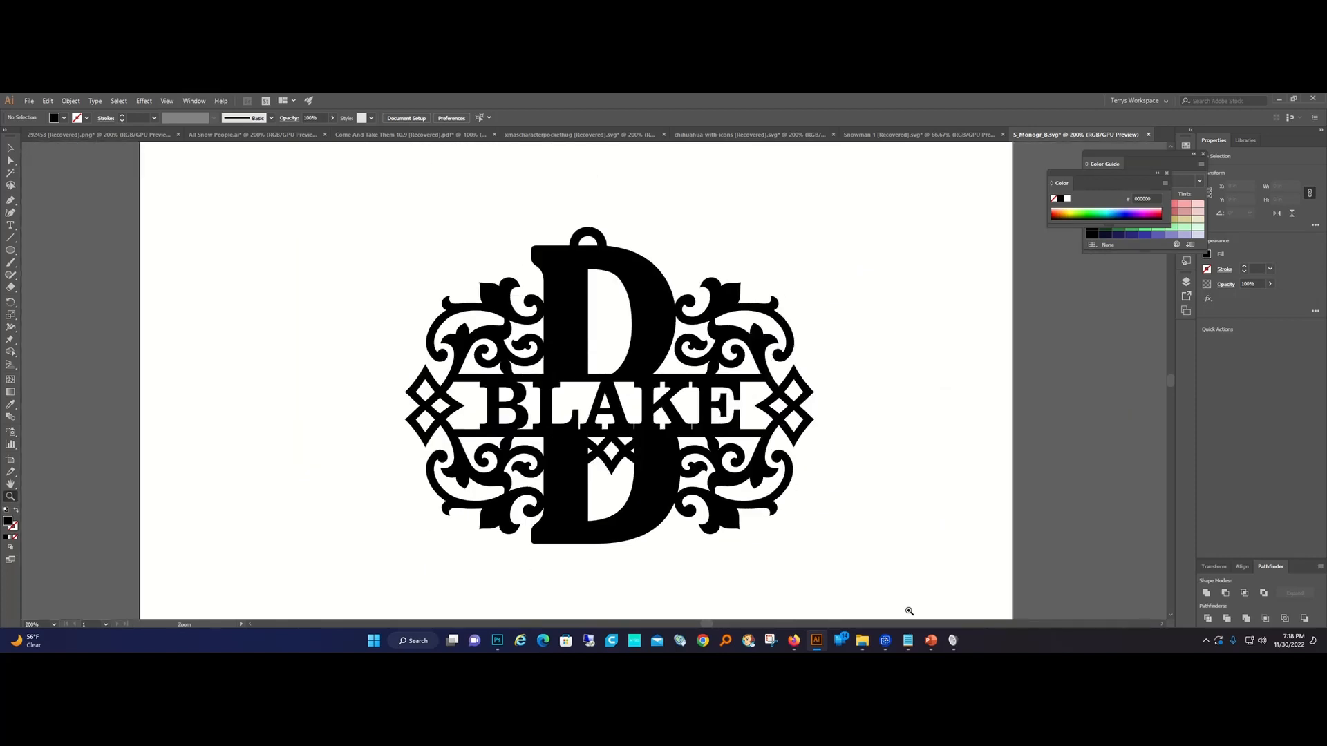
Check the list of names in Notepad and open S_Monogr_M.svg from the SVG Split Monogram folder.
left_click(908, 640)
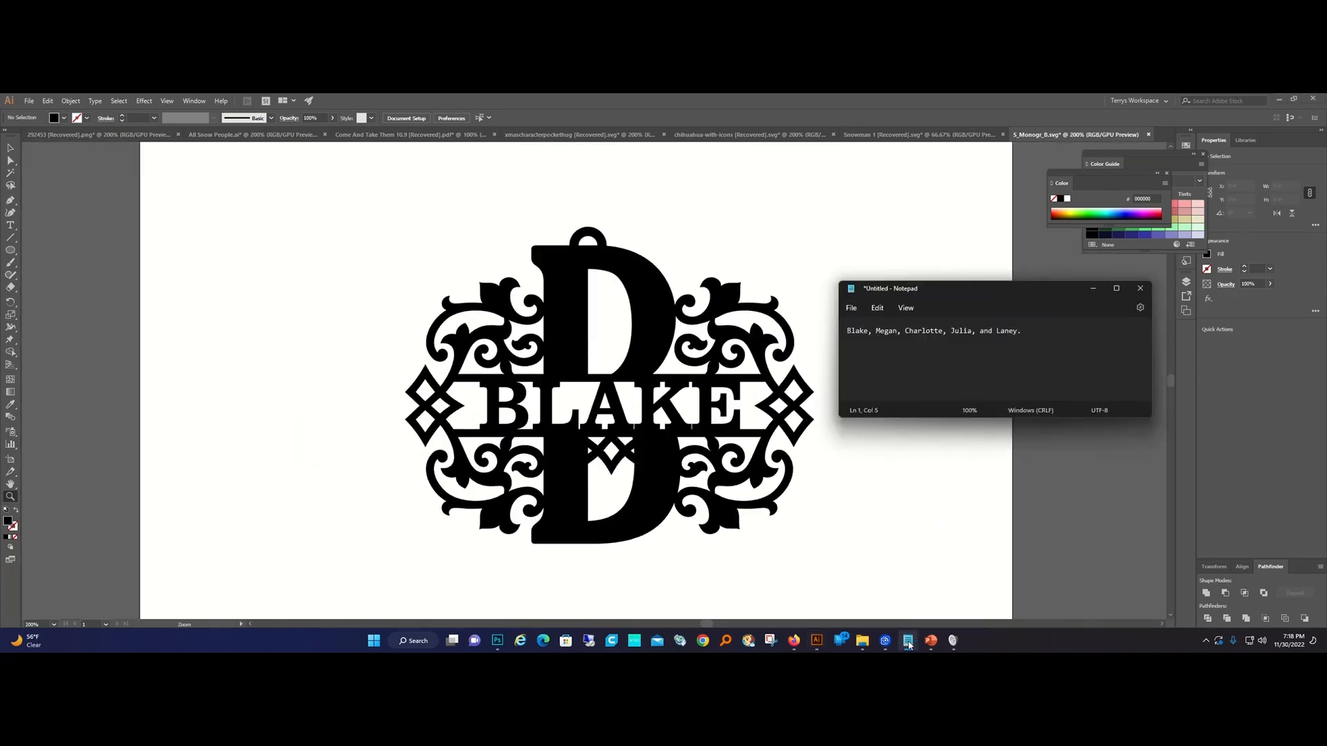
left_click(908, 643)
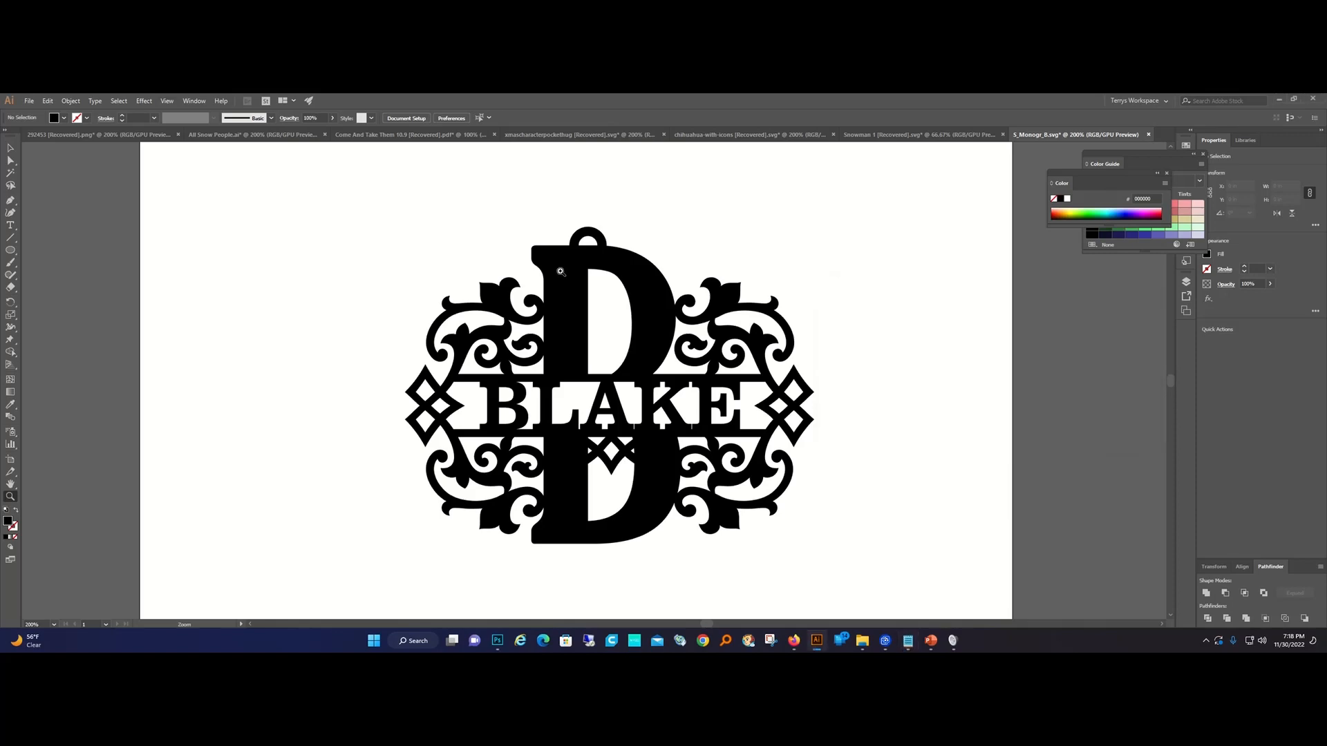
left_click(29, 101)
left_click(48, 141)
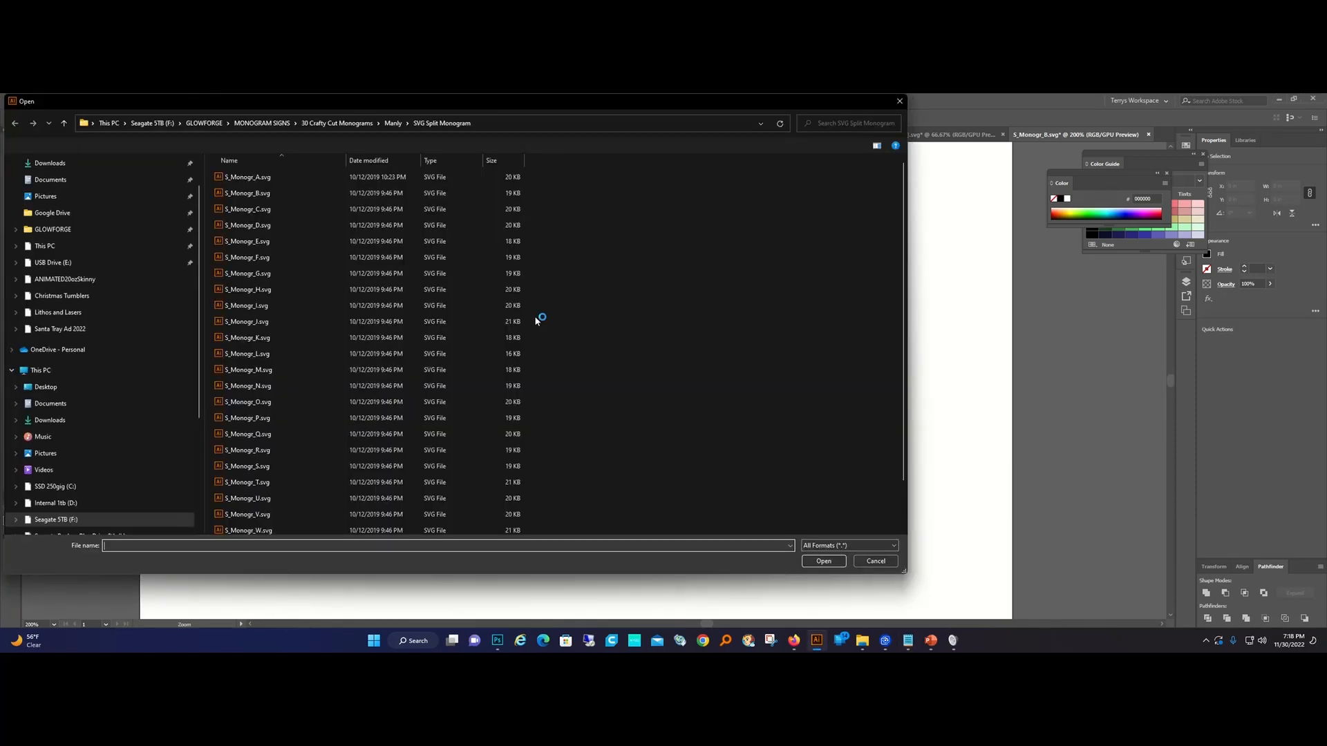
double_click(273, 368)
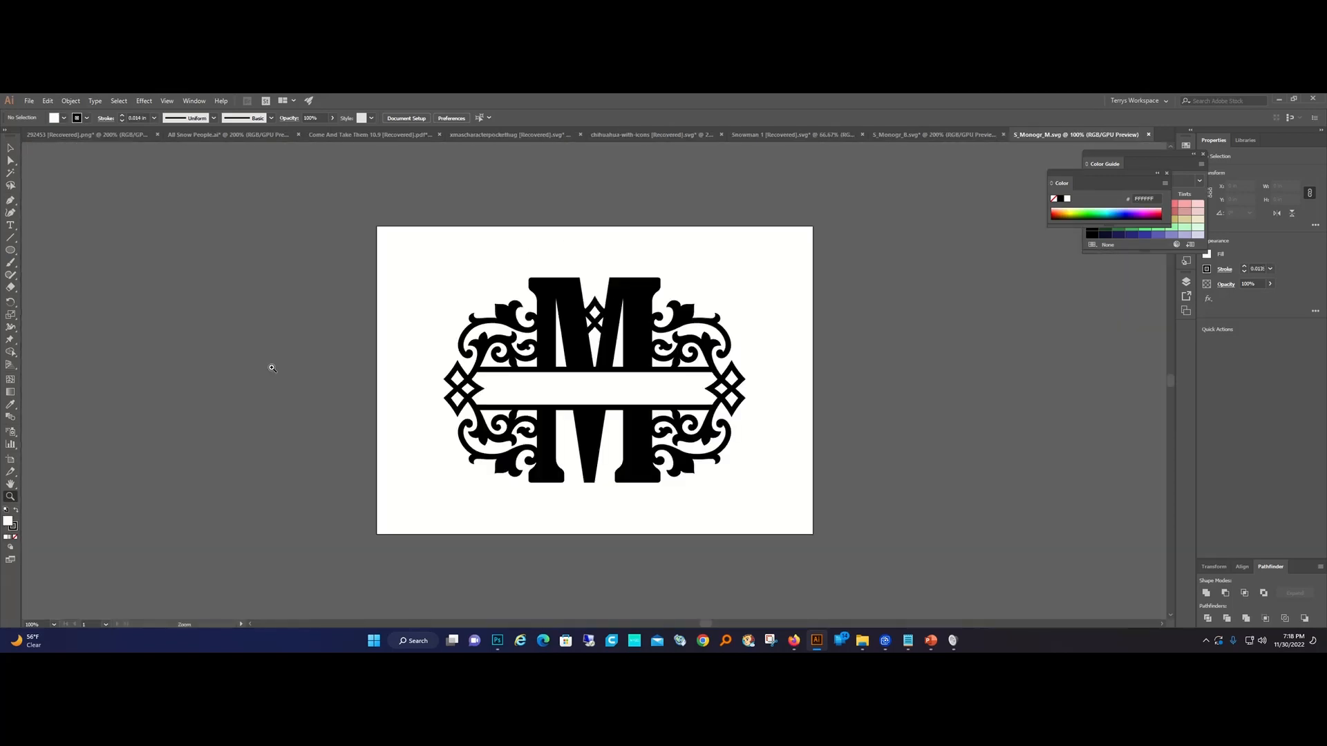
Scale the M monogram proportionally to a height of 4 in.
left_click(599, 397)
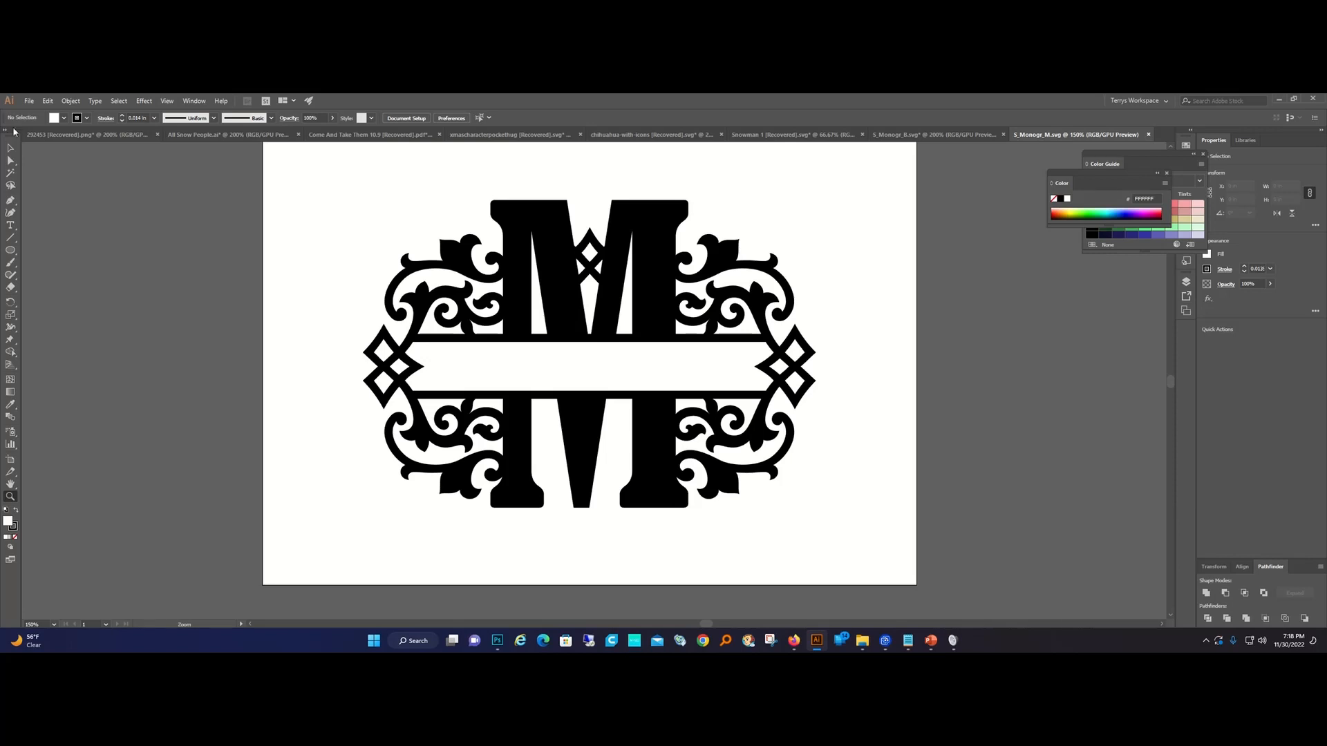
left_click(10, 148)
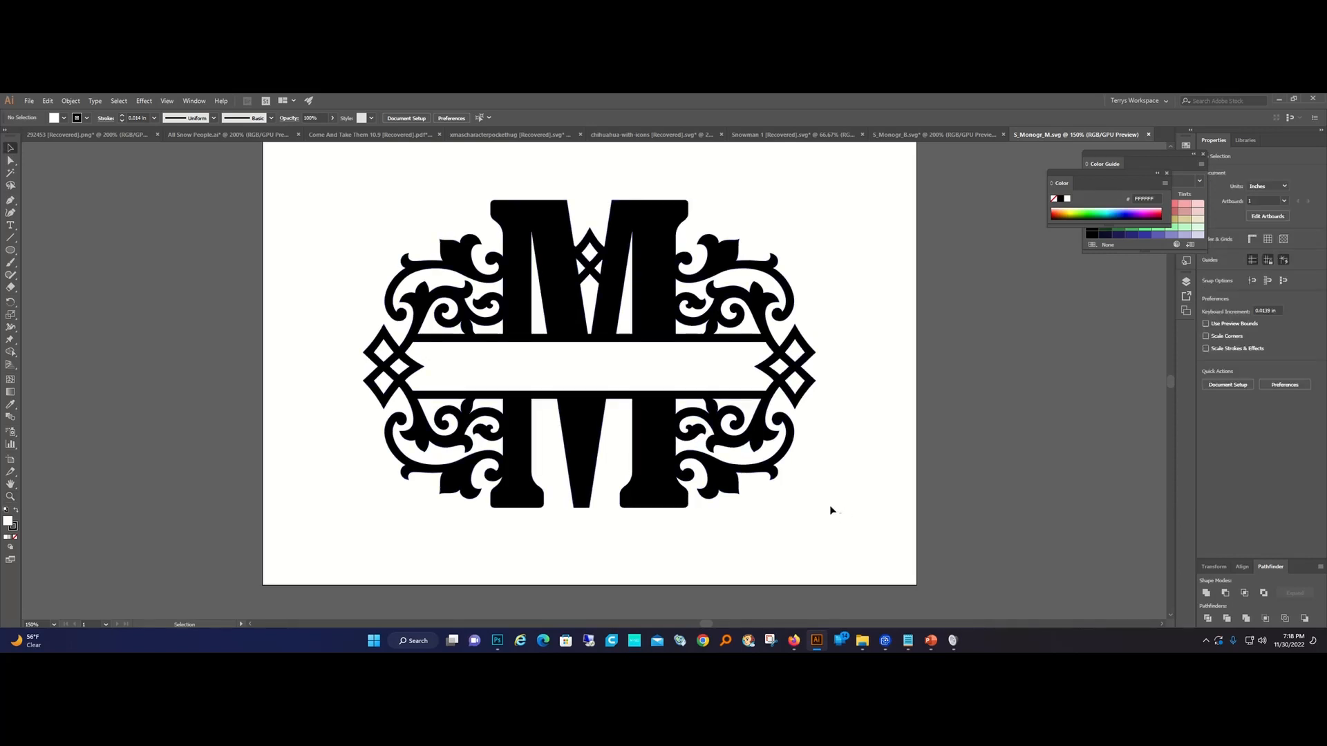
left_click_drag(830, 510, 311, 164)
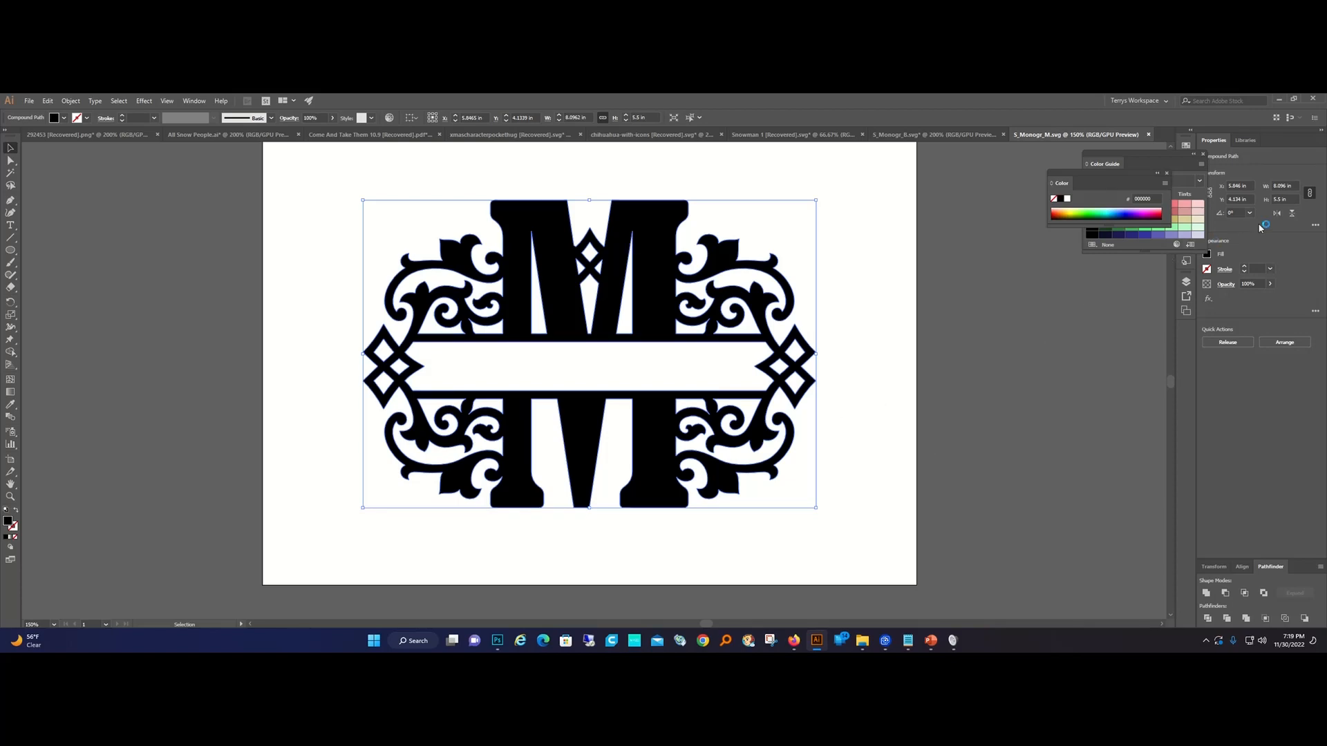
left_click(1282, 199)
type("4")
key("Return")
left_click(355, 230)
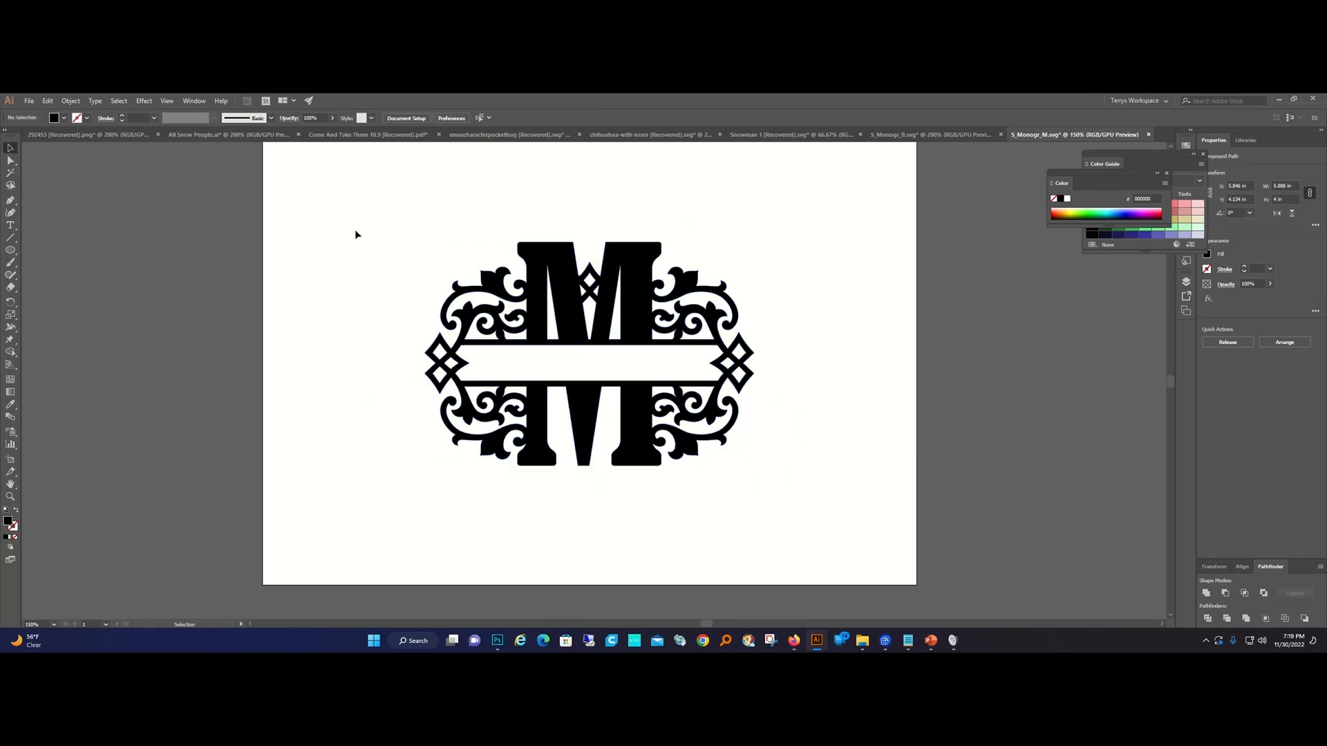
Draw a circle in the empty area left of the M monogram and set its diameter to 0.5 in.
left_click(12, 252)
left_click_drag(288, 235, 329, 275)
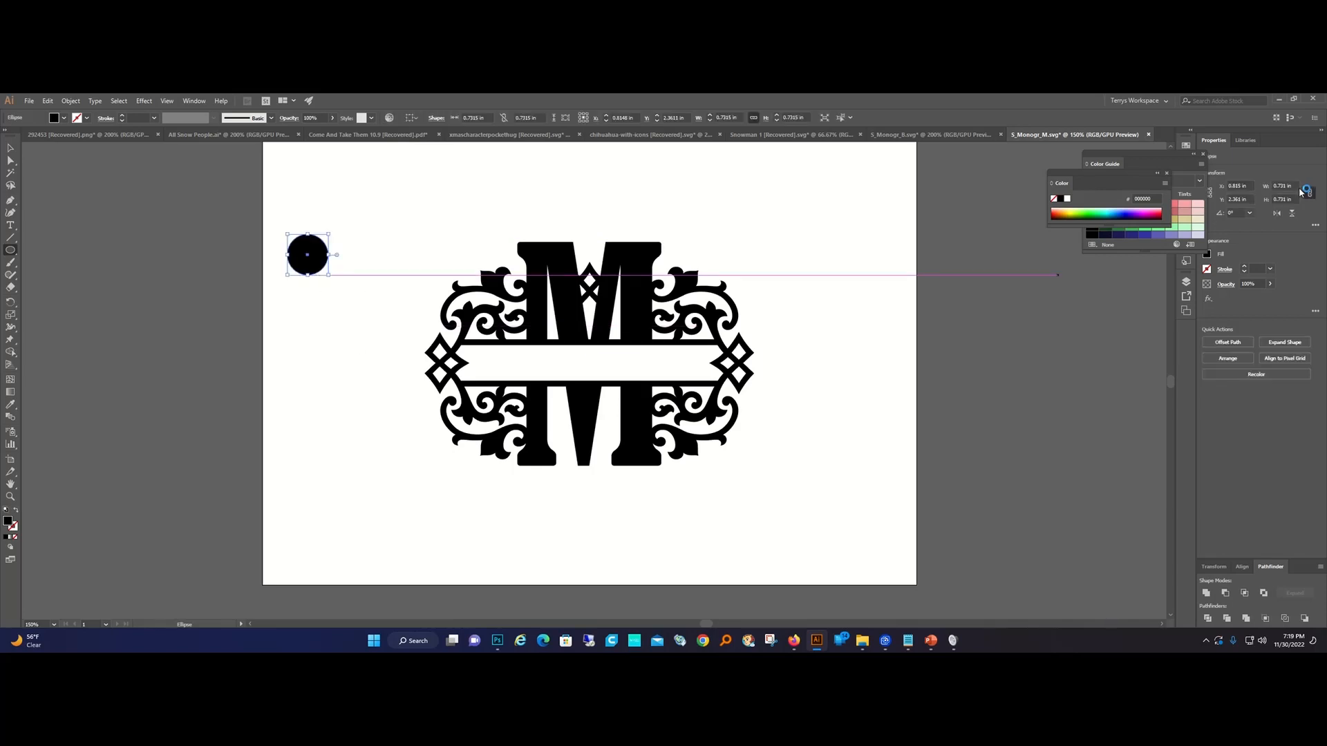
left_click(1284, 185)
type("0.5")
key("Return")
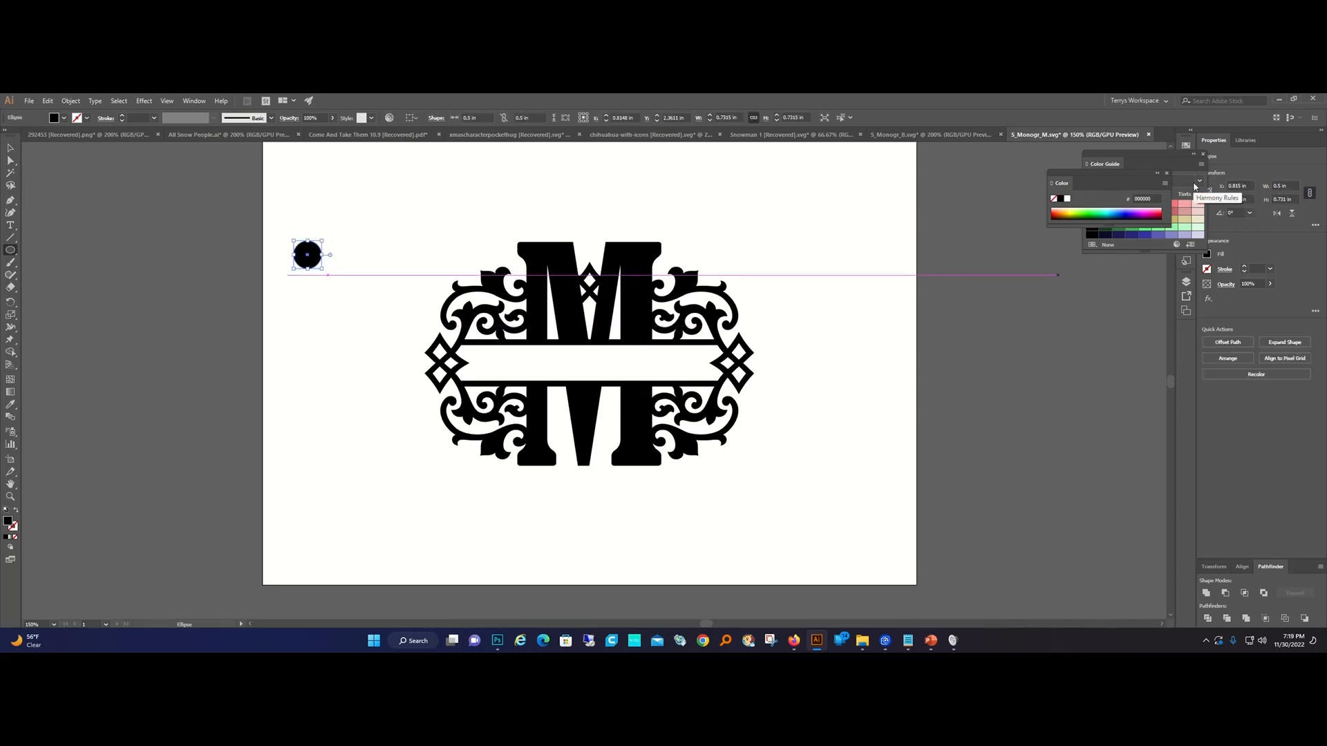
Duplicate the black circle, place the copy below the original and fill it with bright green 14EF4D.
left_click_drag(308, 254, 593, 380)
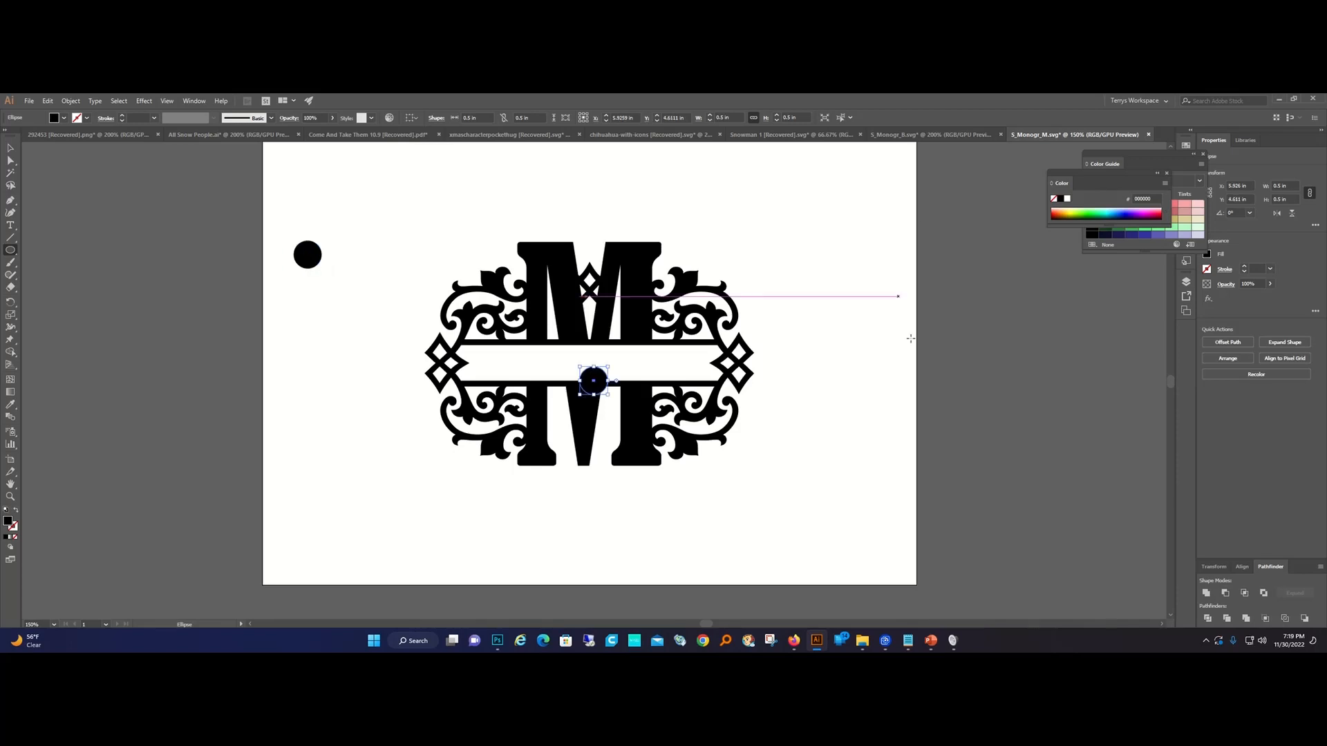
key("v")
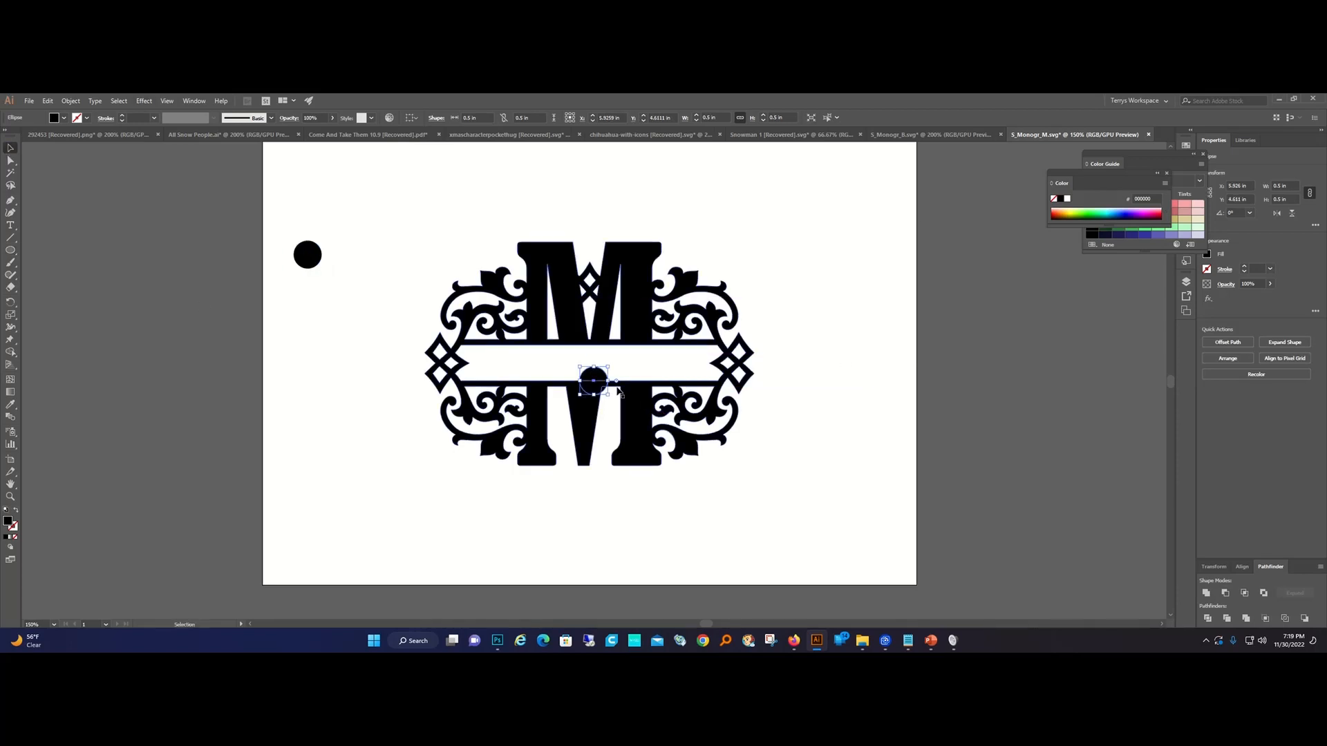
left_click_drag(593, 380, 342, 357)
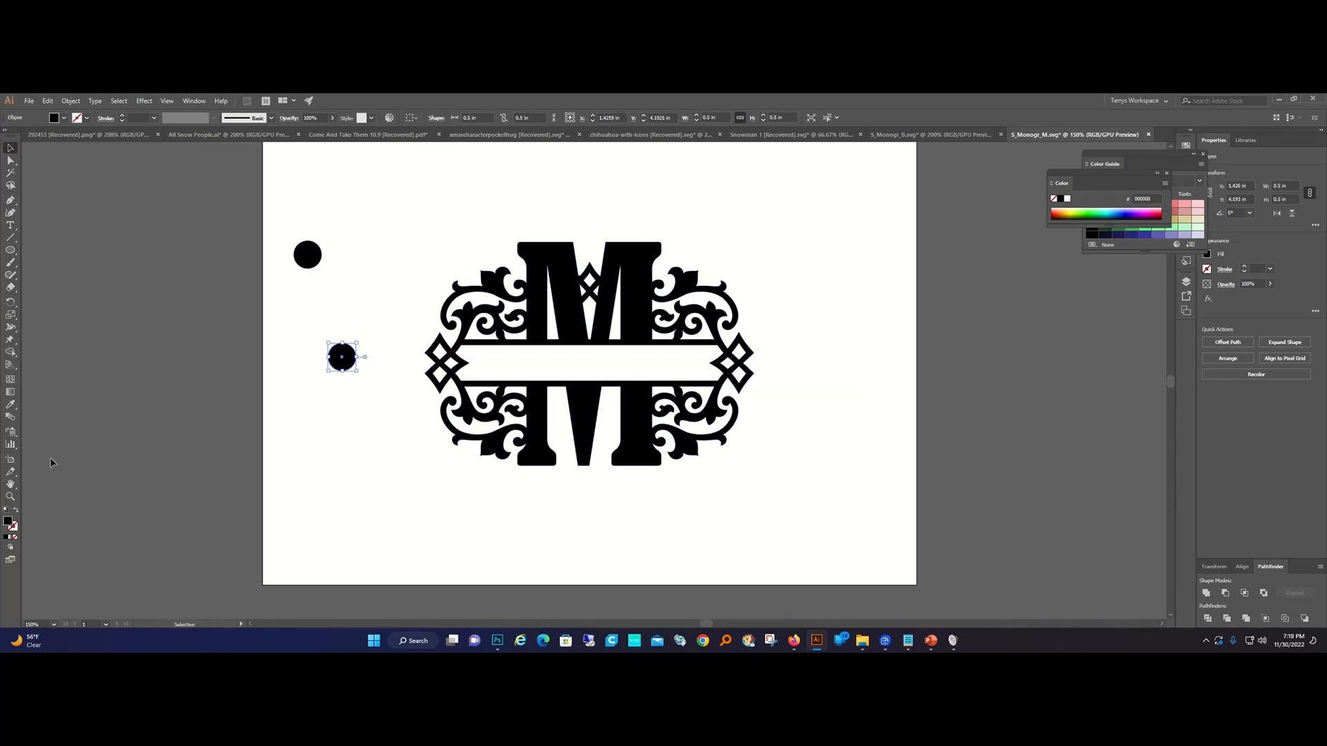
double_click(7, 523)
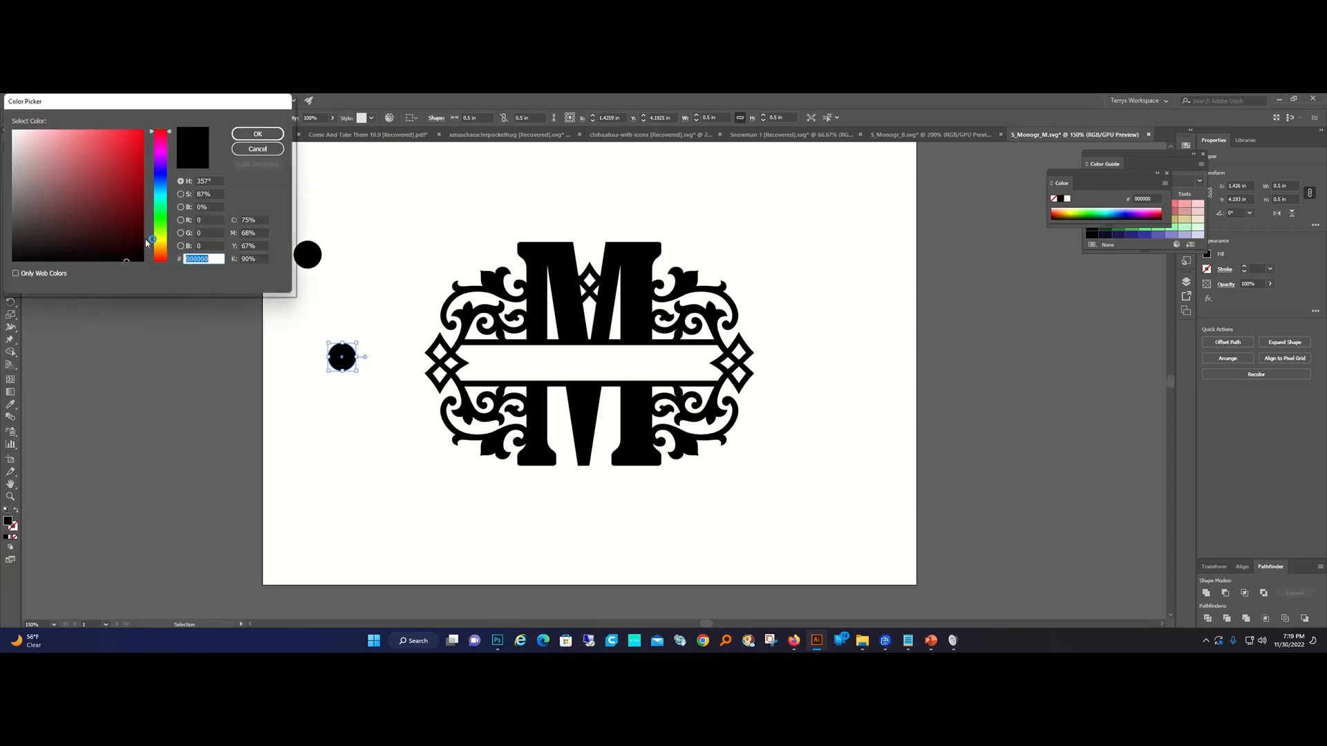
left_click(161, 212)
left_click(135, 136)
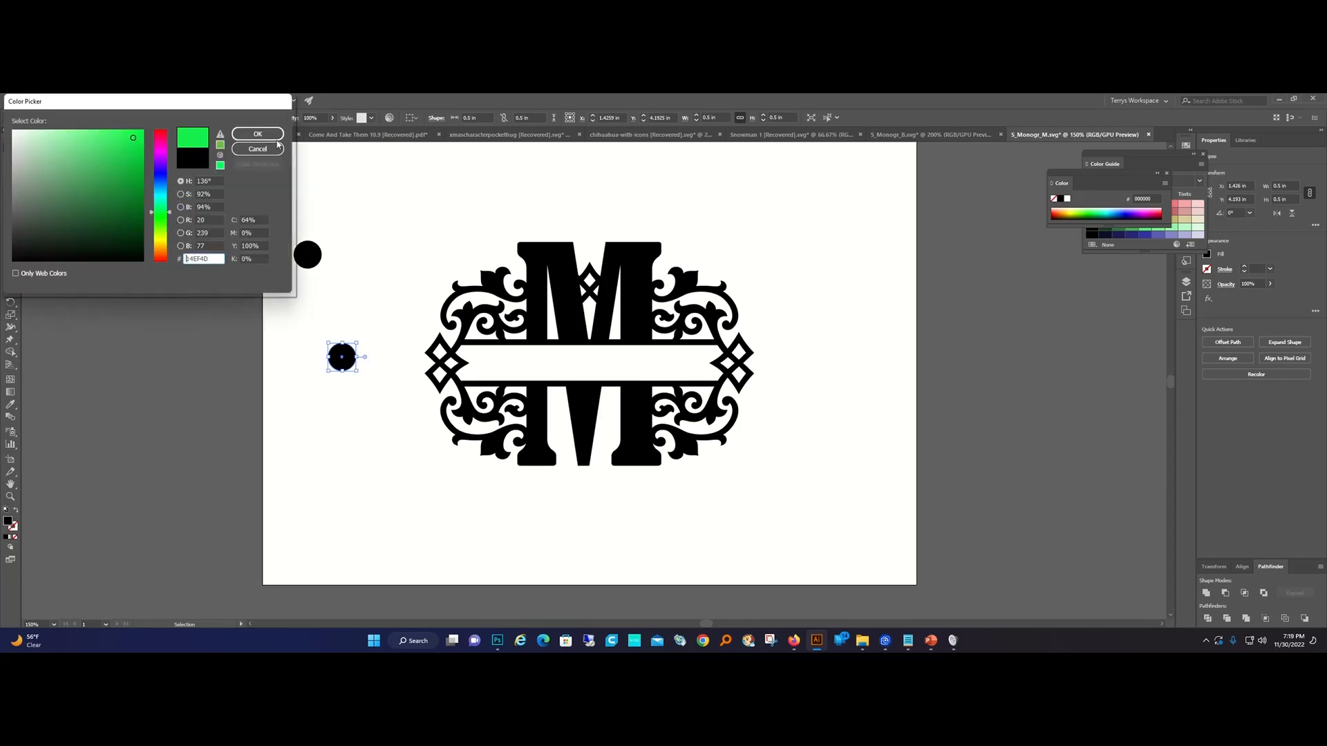
left_click(257, 134)
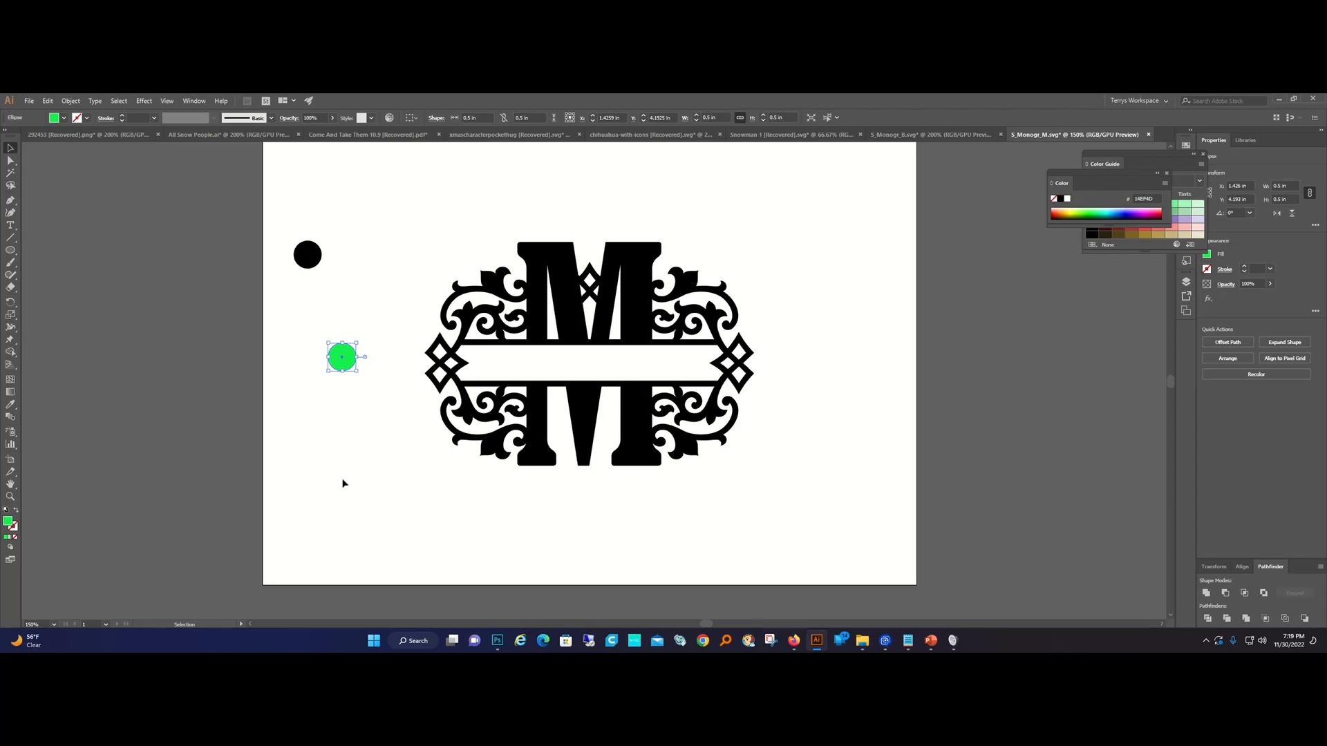
Set the green circle's diameter to 0.25 in.
left_click_drag(359, 376, 277, 235)
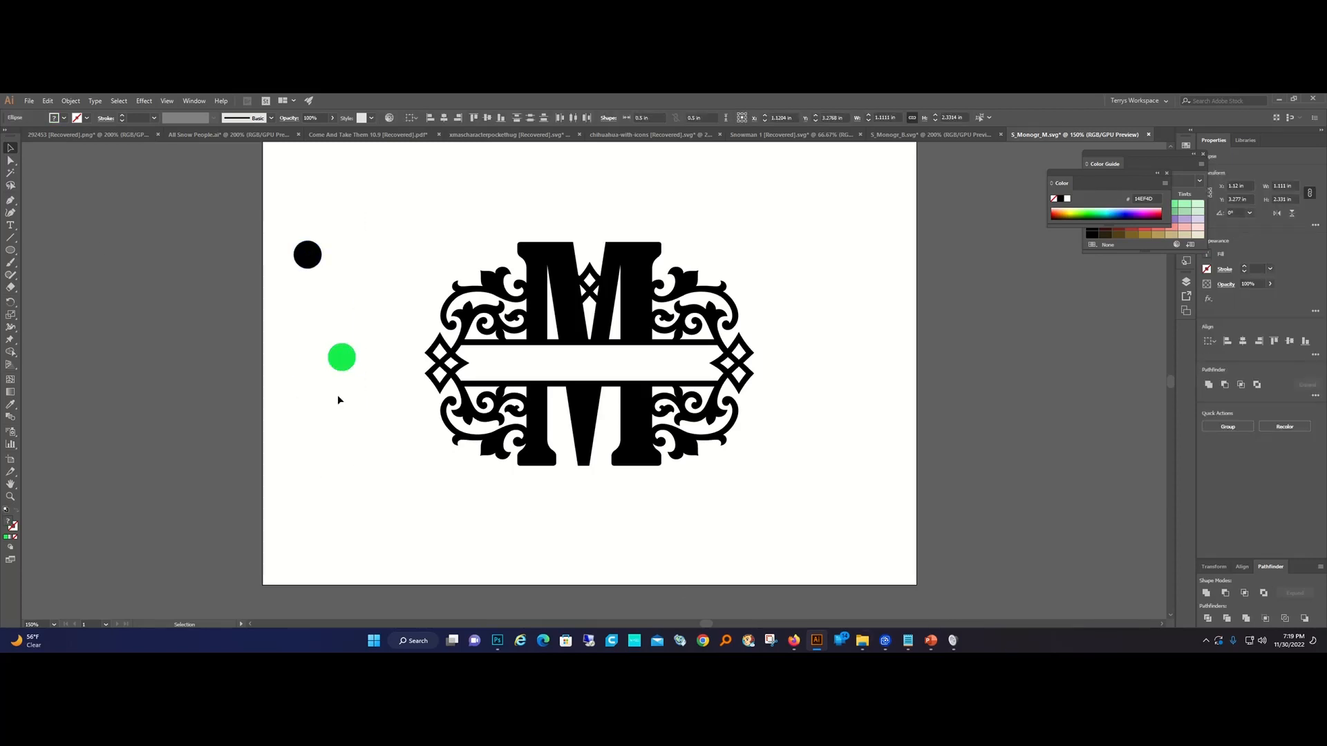
left_click(342, 358)
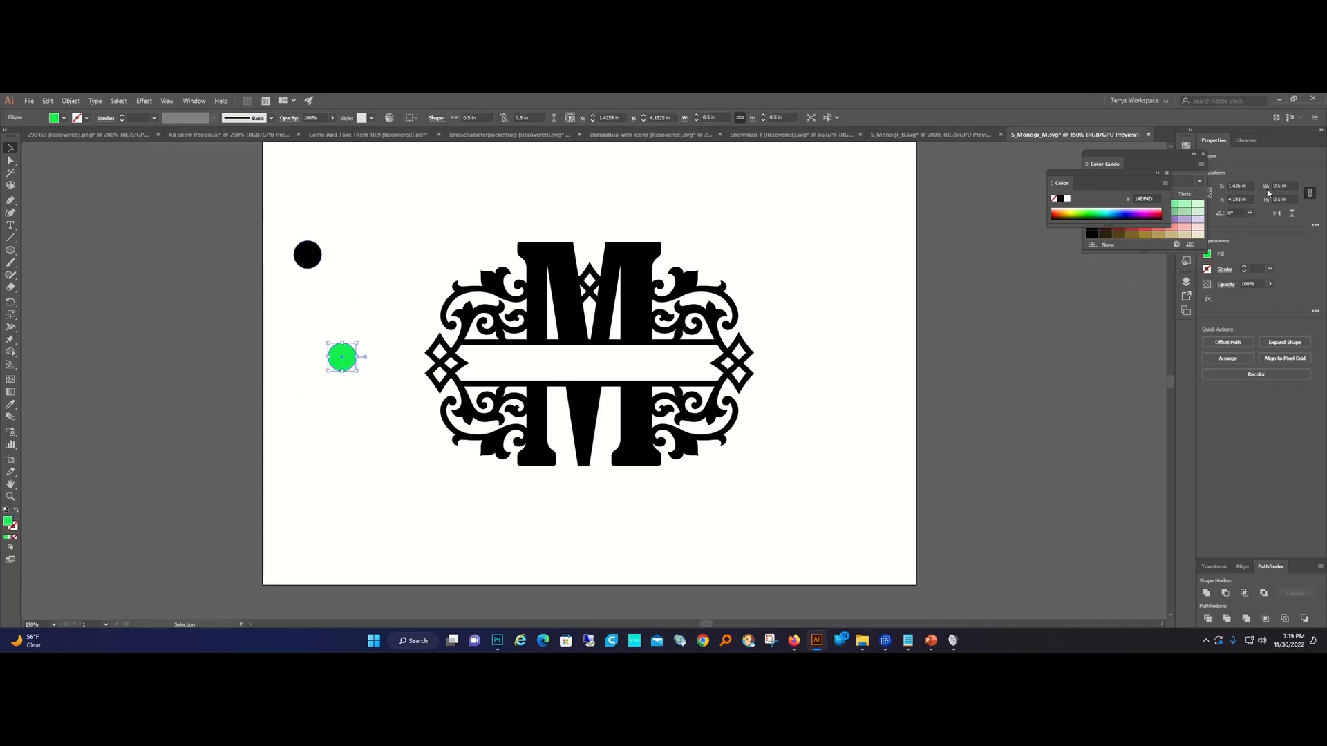
double_click(1279, 185)
type(".25")
key("Return")
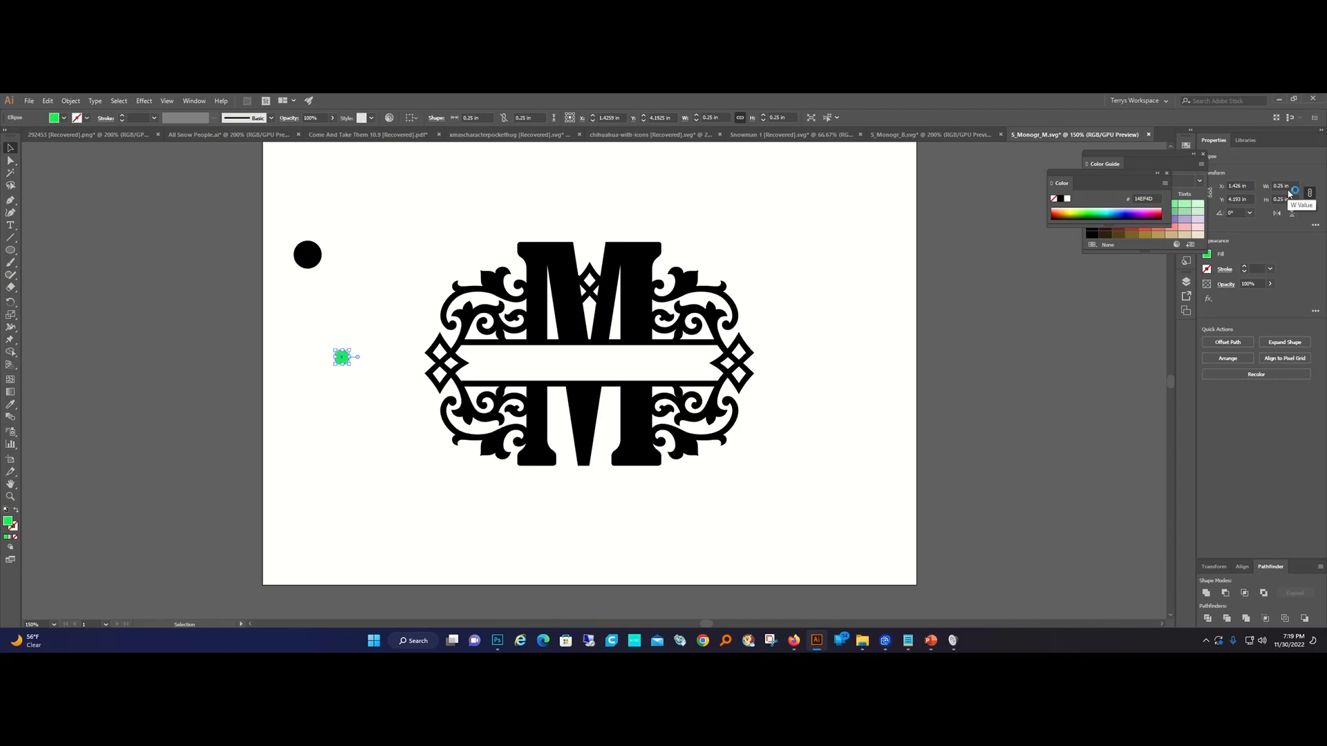
Align the green and black circles horizontally and vertically on their centres.
left_click_drag(370, 402, 284, 234)
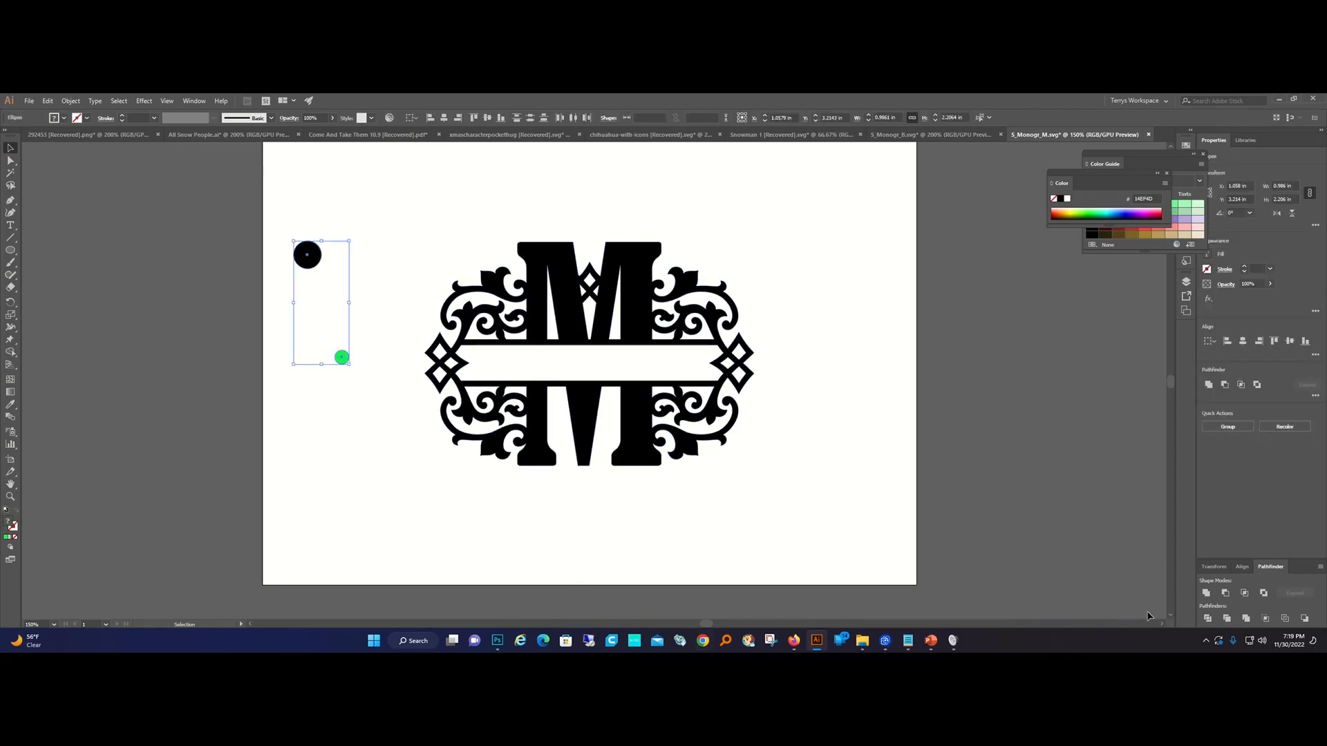
left_click(1242, 567)
left_click(1224, 590)
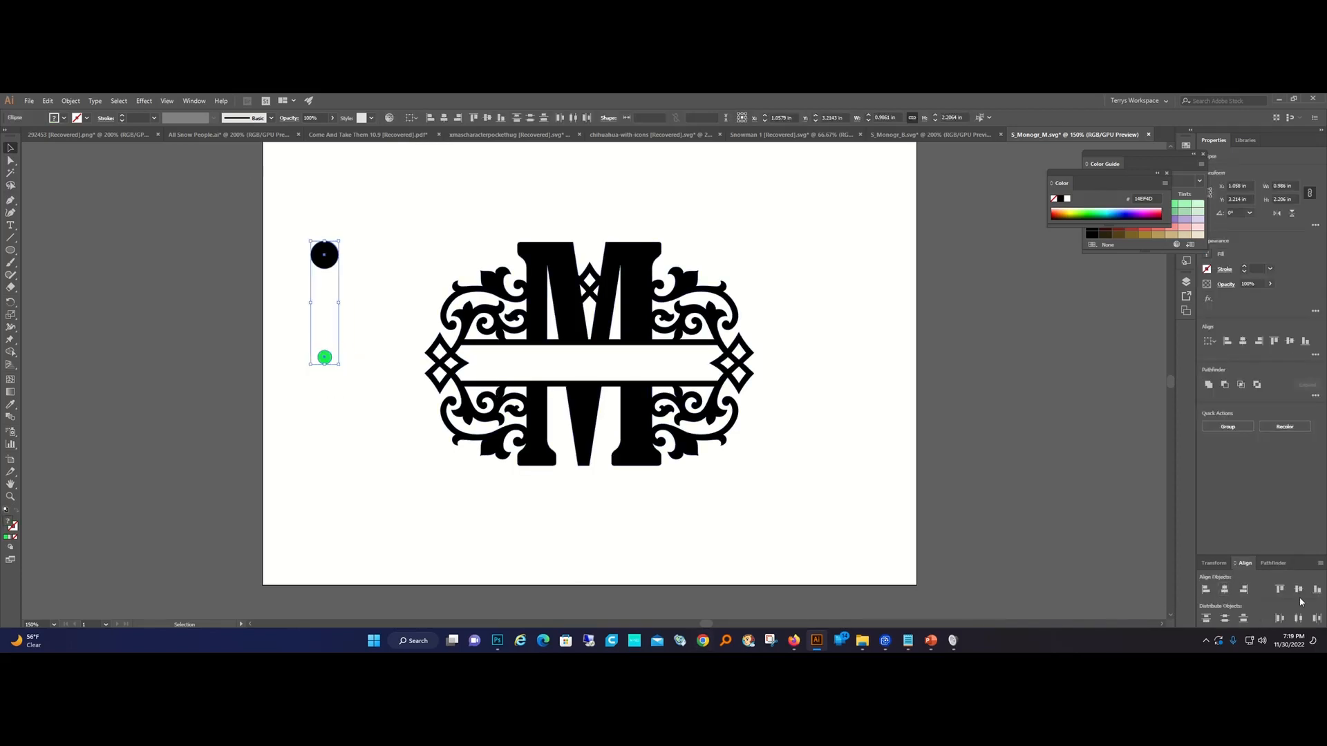
left_click(1298, 590)
left_click(355, 495)
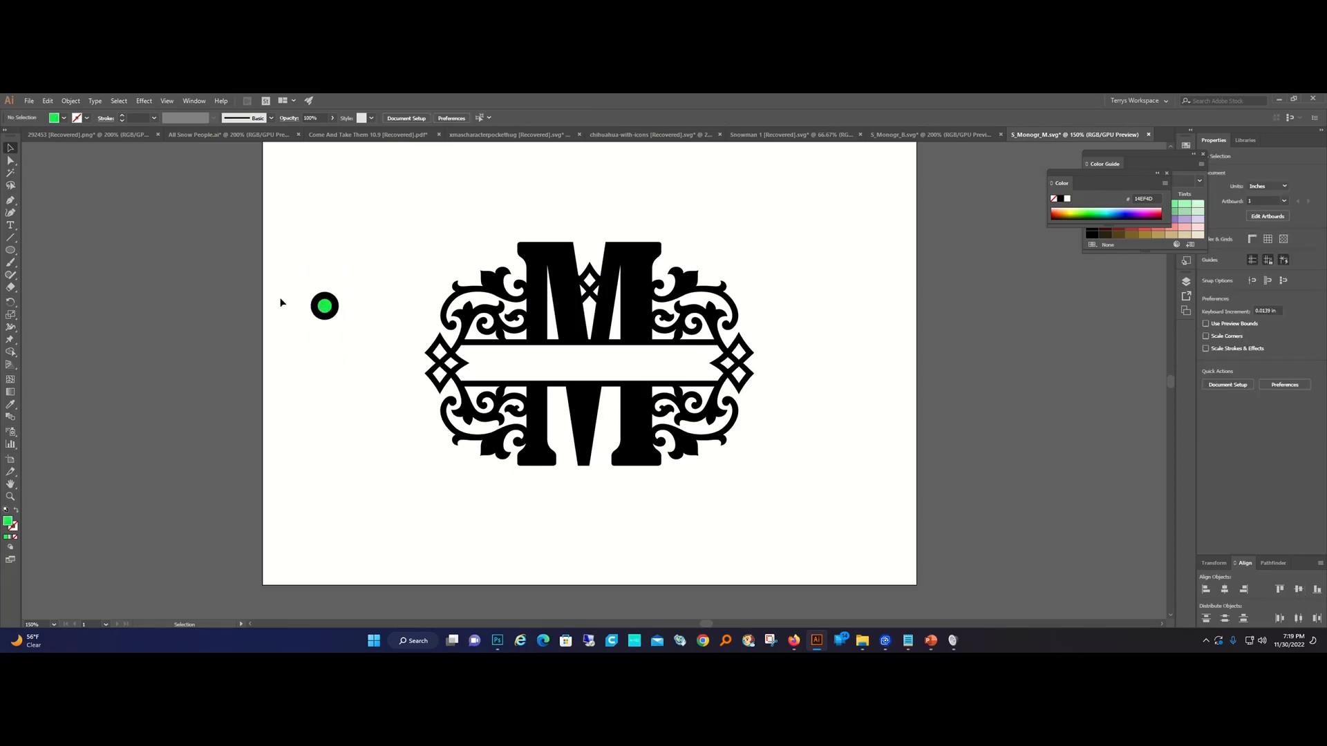
Subtract the green circle from the black one with Minus Front to form a hanger ring.
left_click_drag(290, 264, 291, 264)
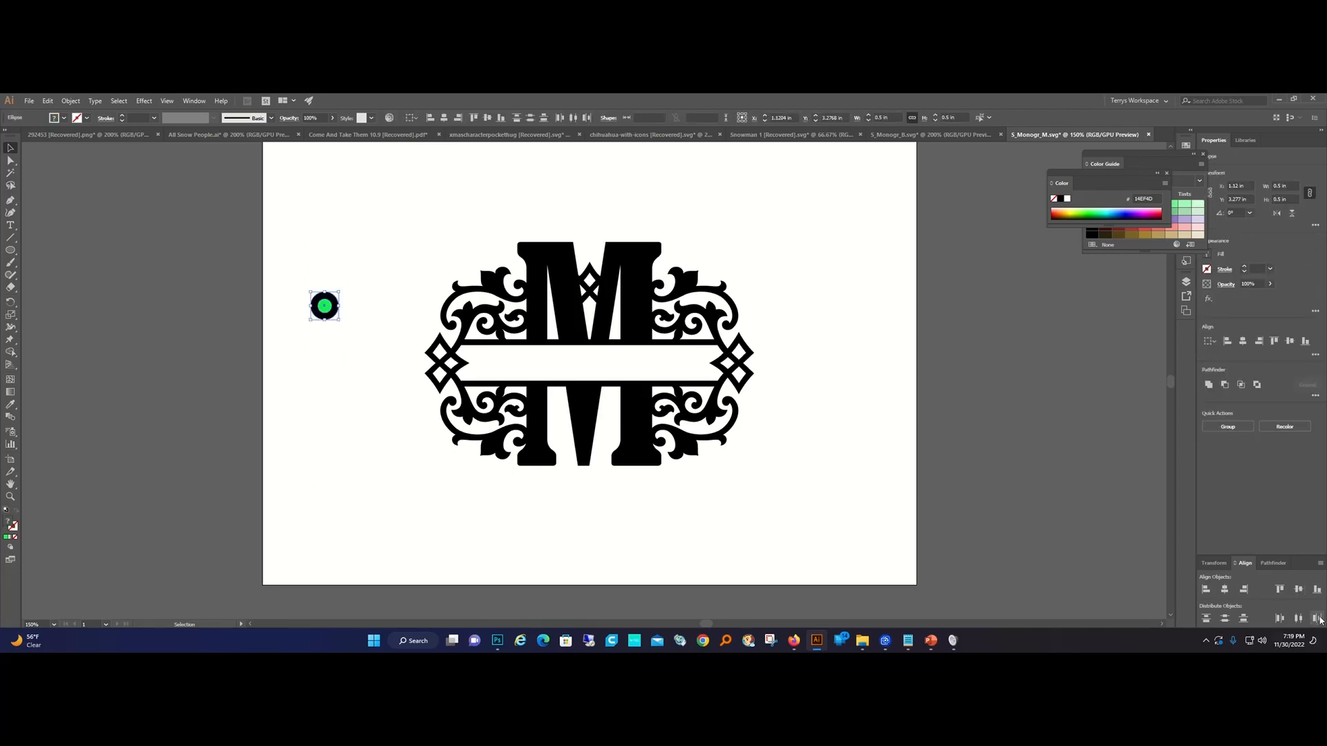
left_click(1273, 563)
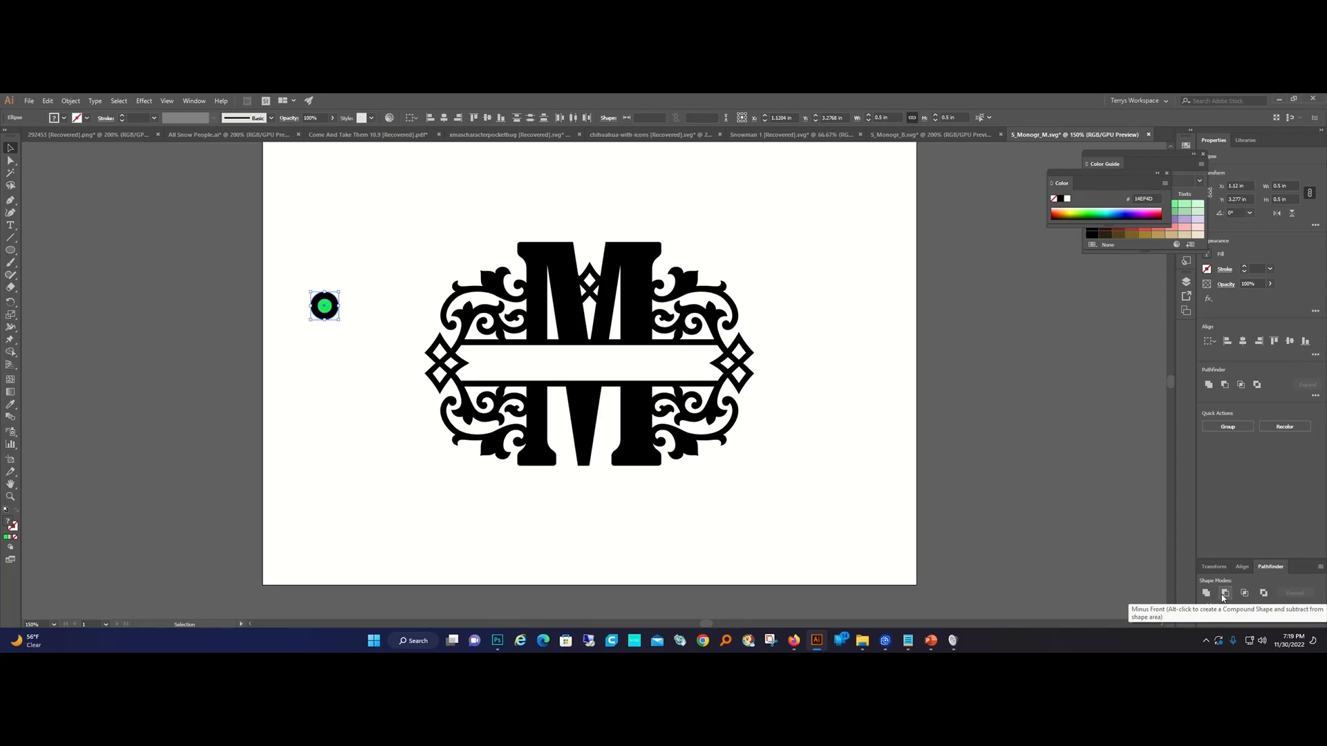
left_click(1222, 594)
Duplicate the hanger ring and place one ring on the top edge of each leg of the M.
key("ctrl+c")
key("ctrl+v")
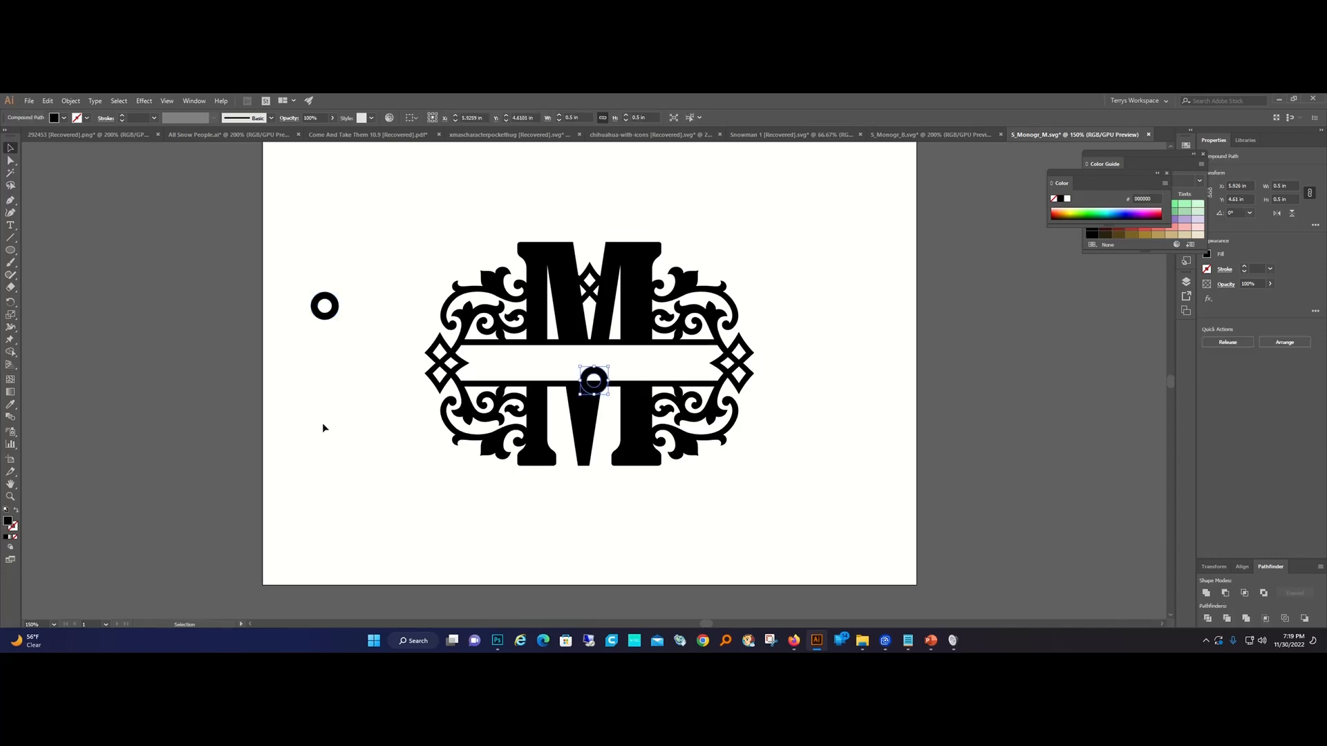
left_click_drag(596, 383, 644, 259)
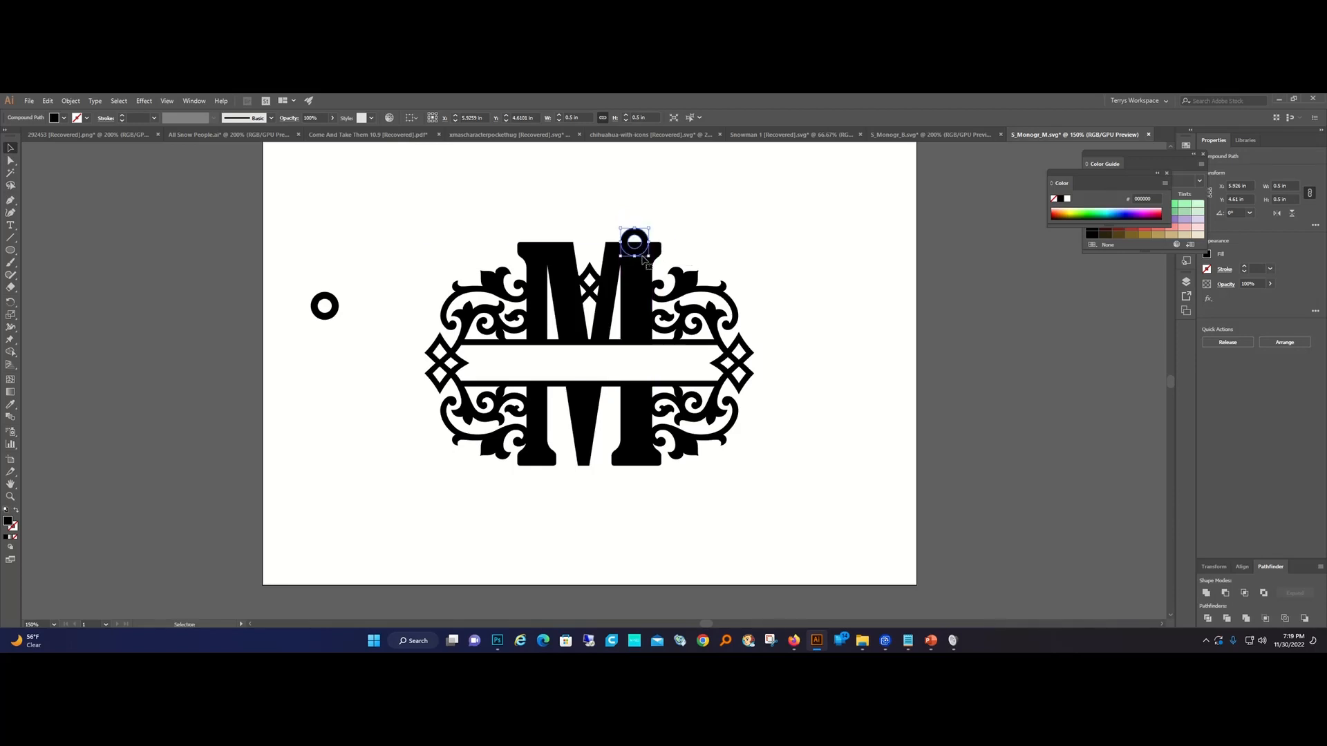
left_click(337, 330)
left_click_drag(331, 318, 554, 252)
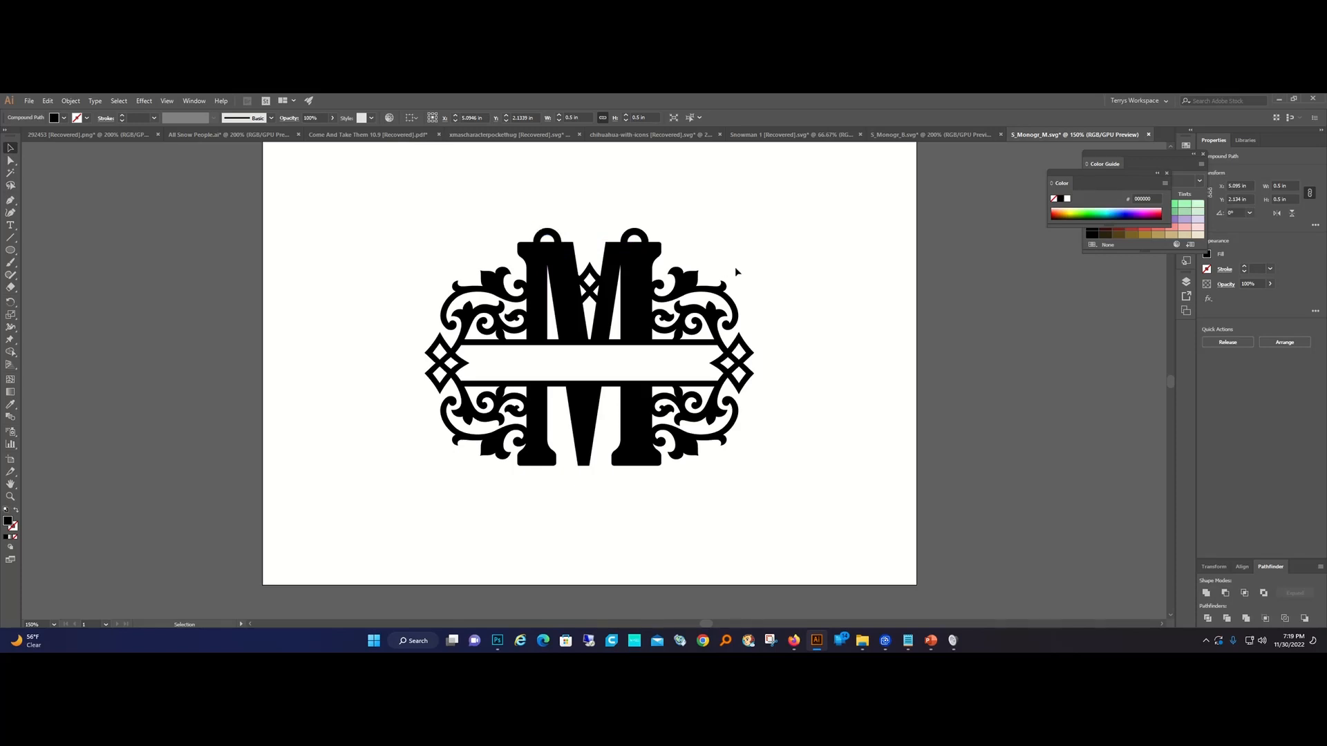
left_click(735, 267)
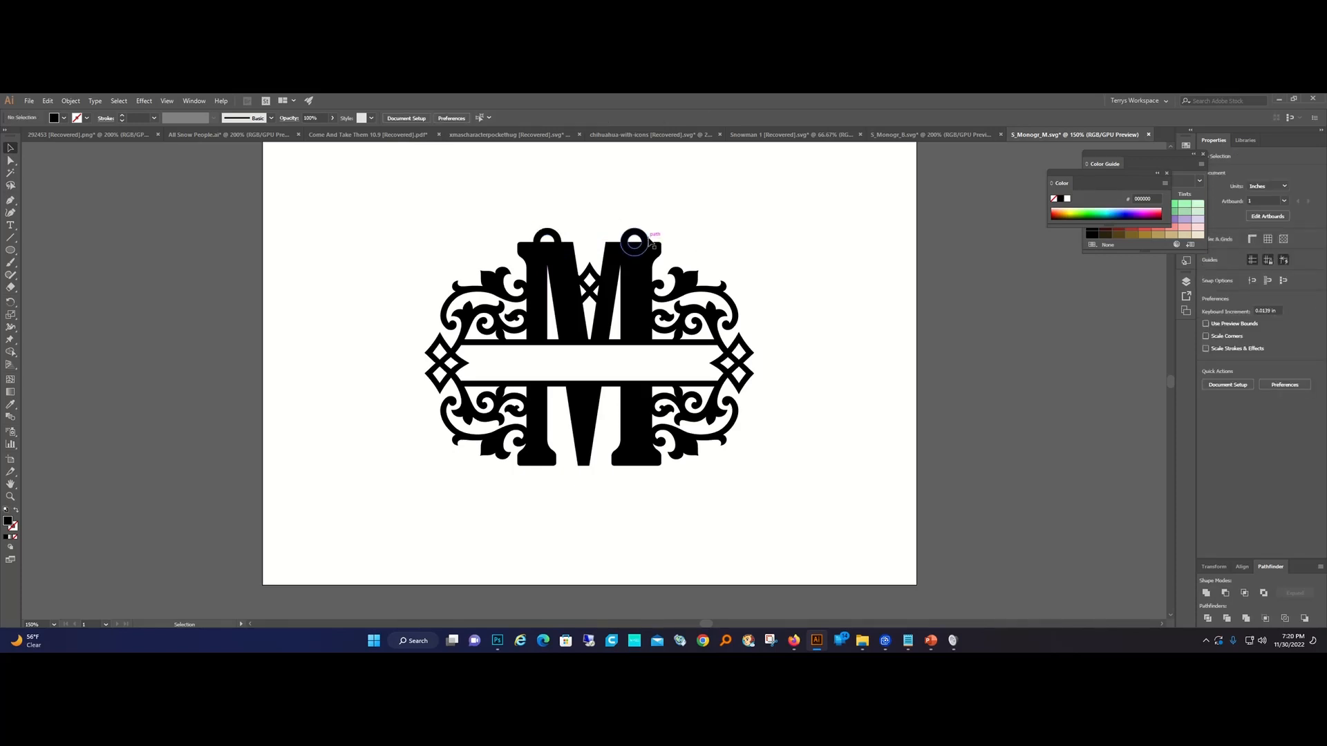
Shift the second hanger ring slightly toward the M's centre and unite both rings with the monogram.
left_click(634, 242)
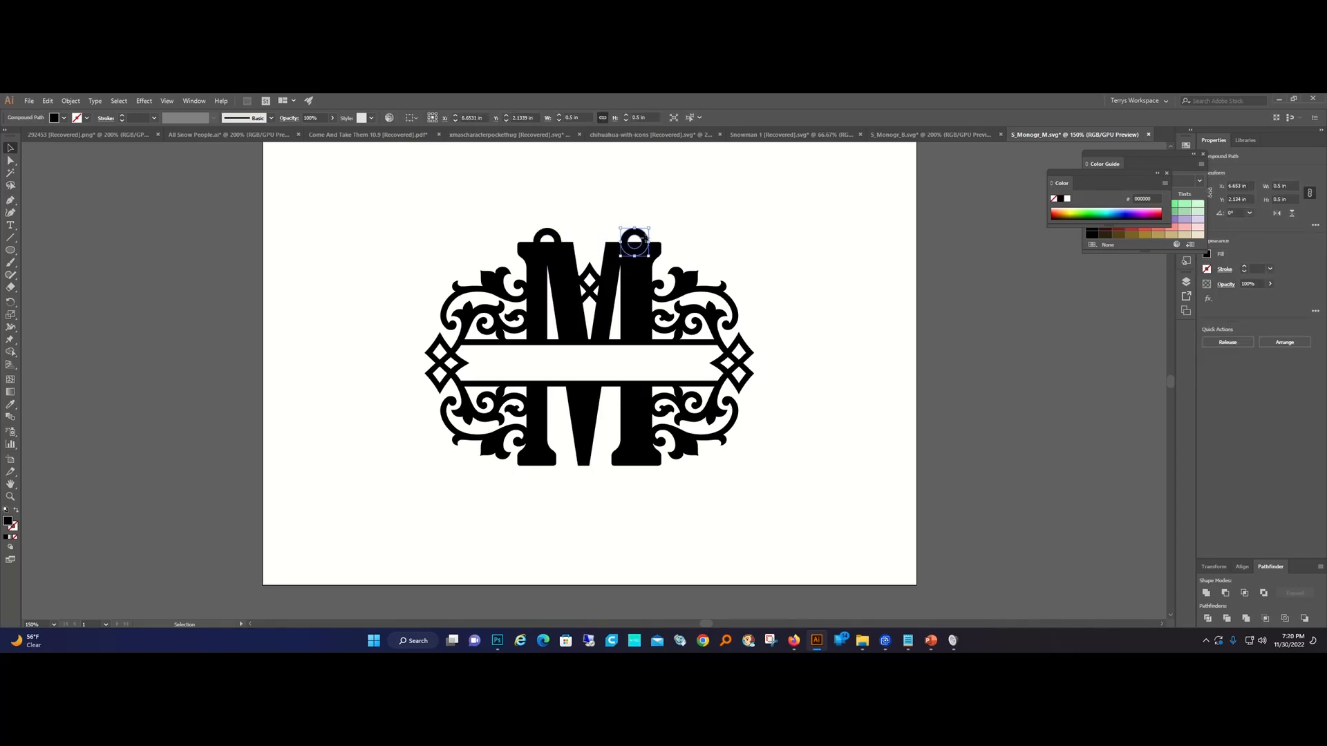
left_click_drag(643, 236, 640, 237)
left_click_drag(706, 209, 503, 334)
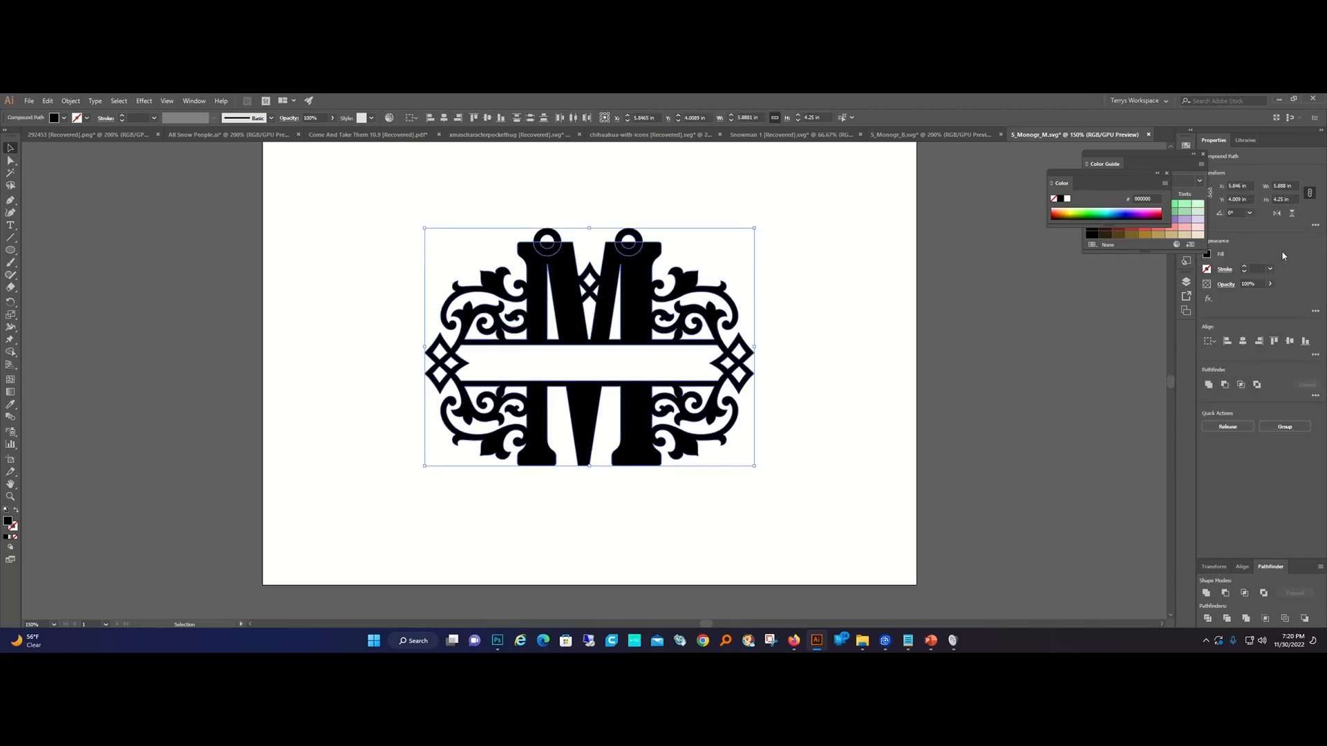
left_click(833, 418)
left_click_drag(782, 512, 384, 155)
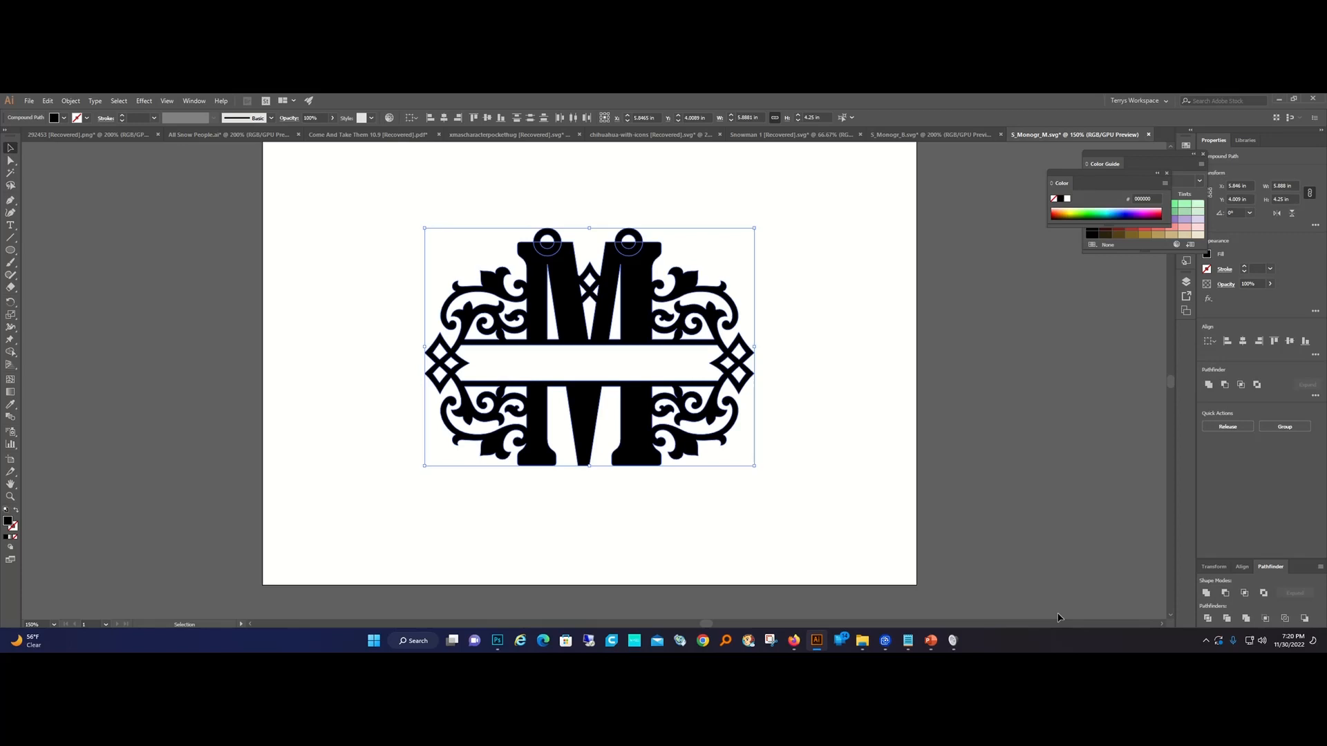
left_click(1207, 594)
left_click(652, 531)
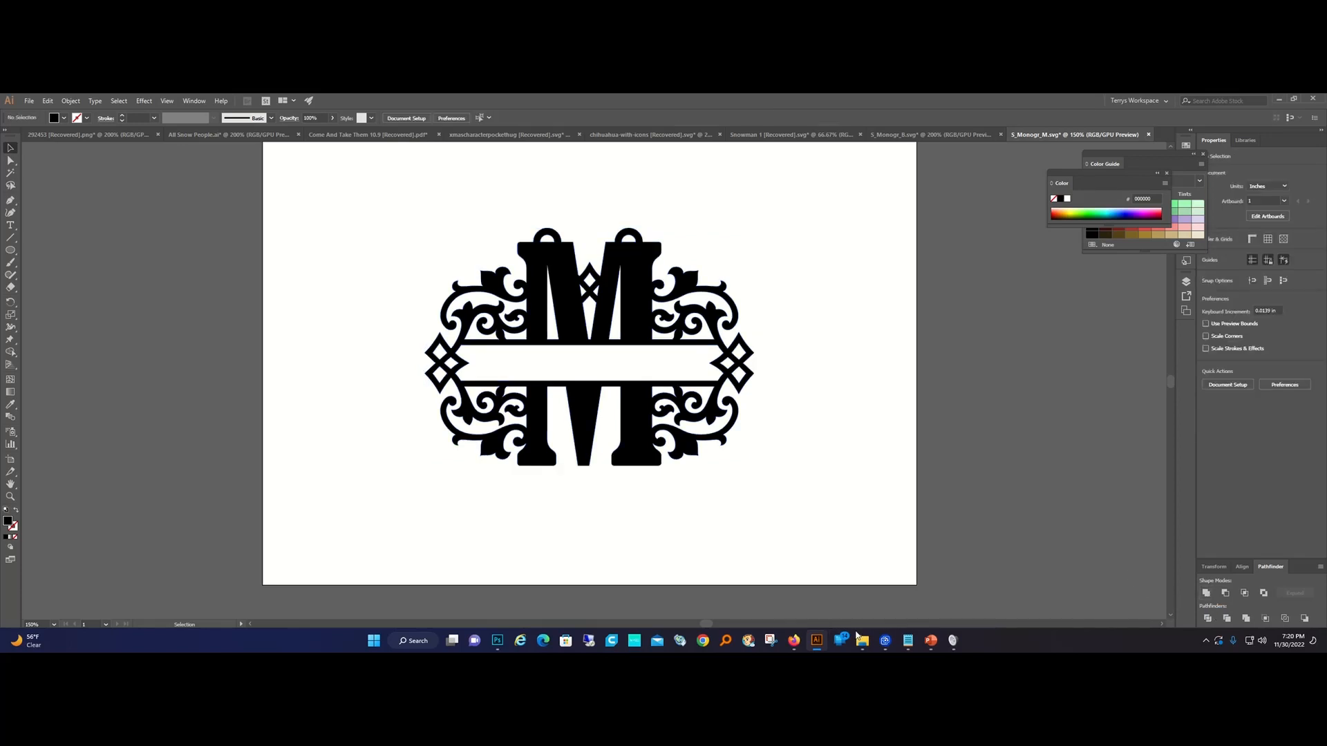
Check the name list in Notepad and add the second listed name in capitals as text inside the M's centre band.
left_click(907, 641)
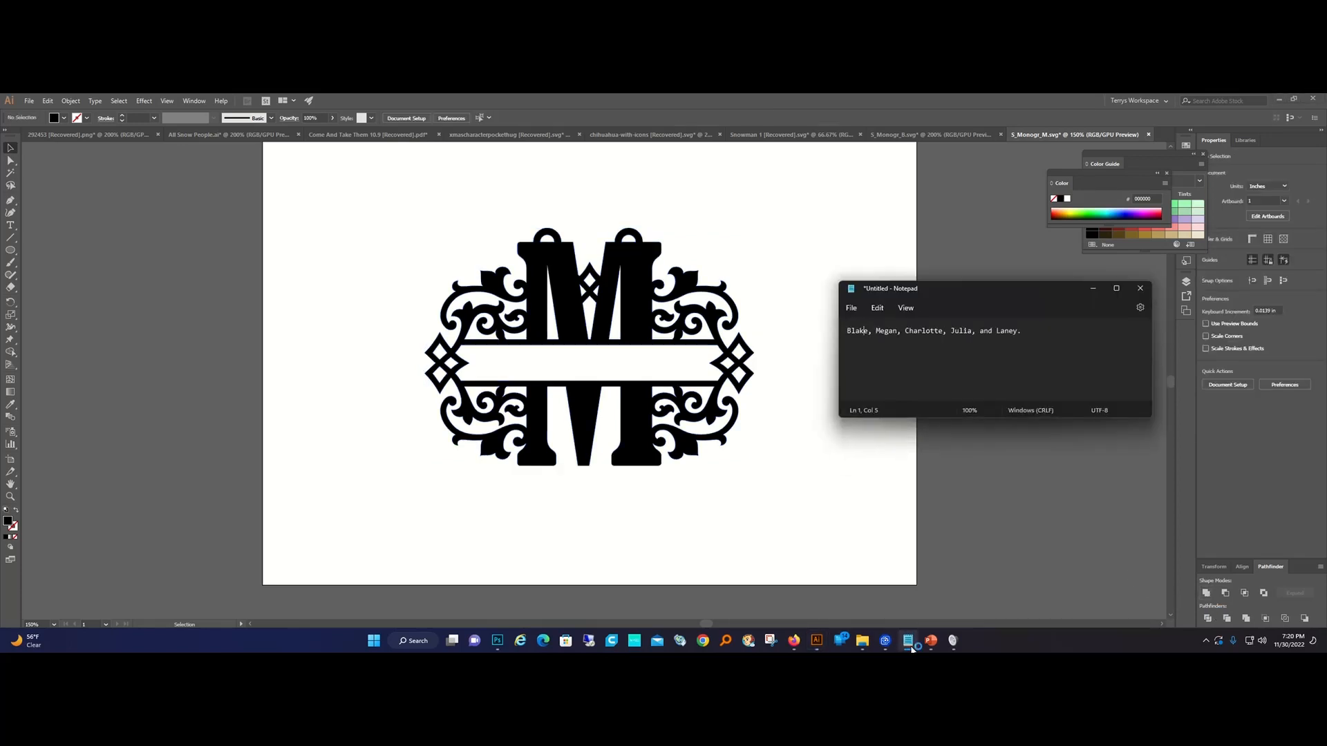
left_click(909, 644)
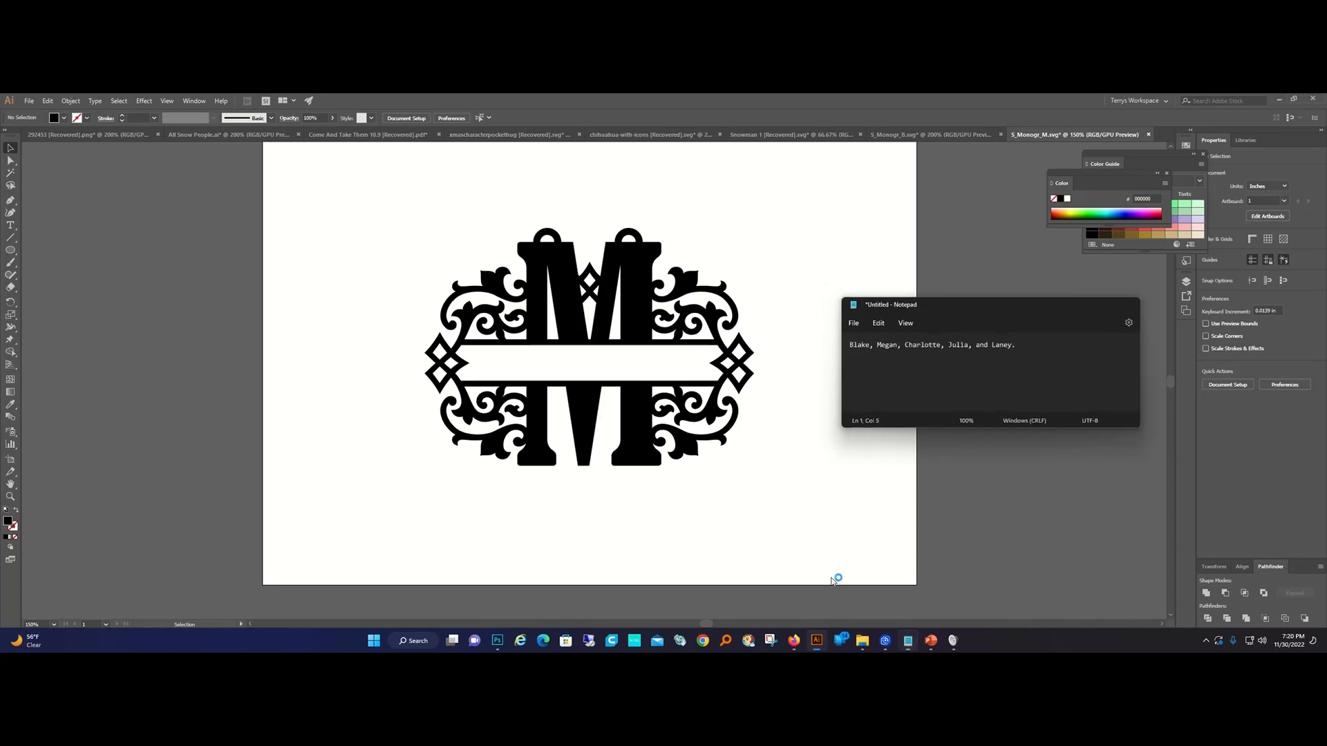
left_click(10, 496)
left_click(604, 362)
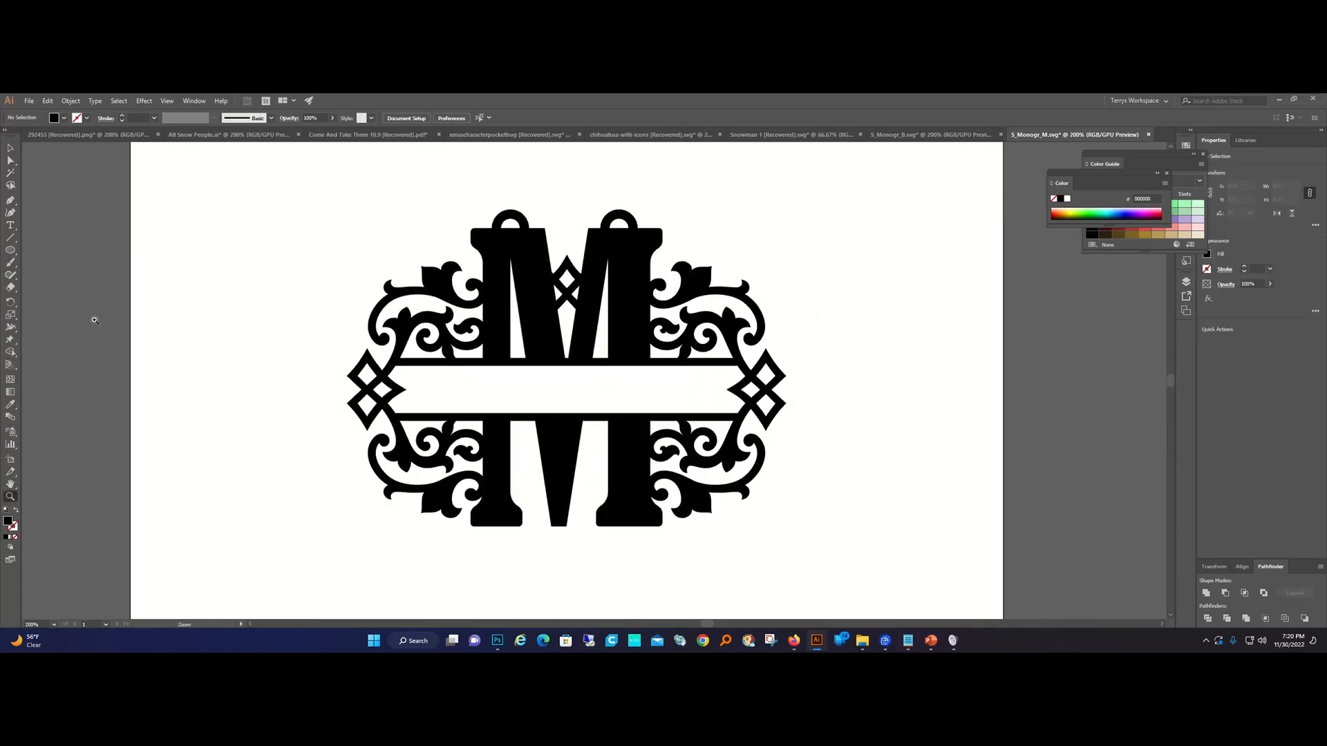
left_click(528, 389)
scroll(774, 419, "up", 1)
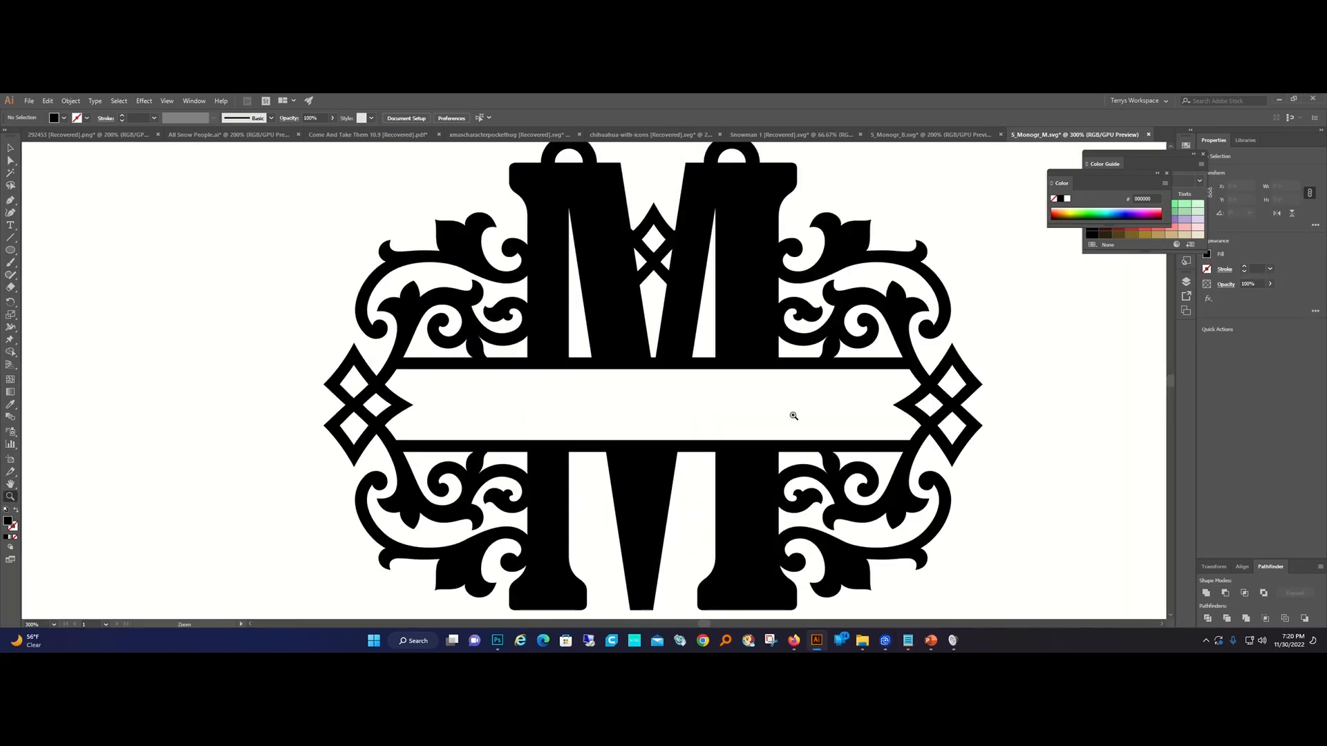
left_click(11, 225)
left_click(472, 423)
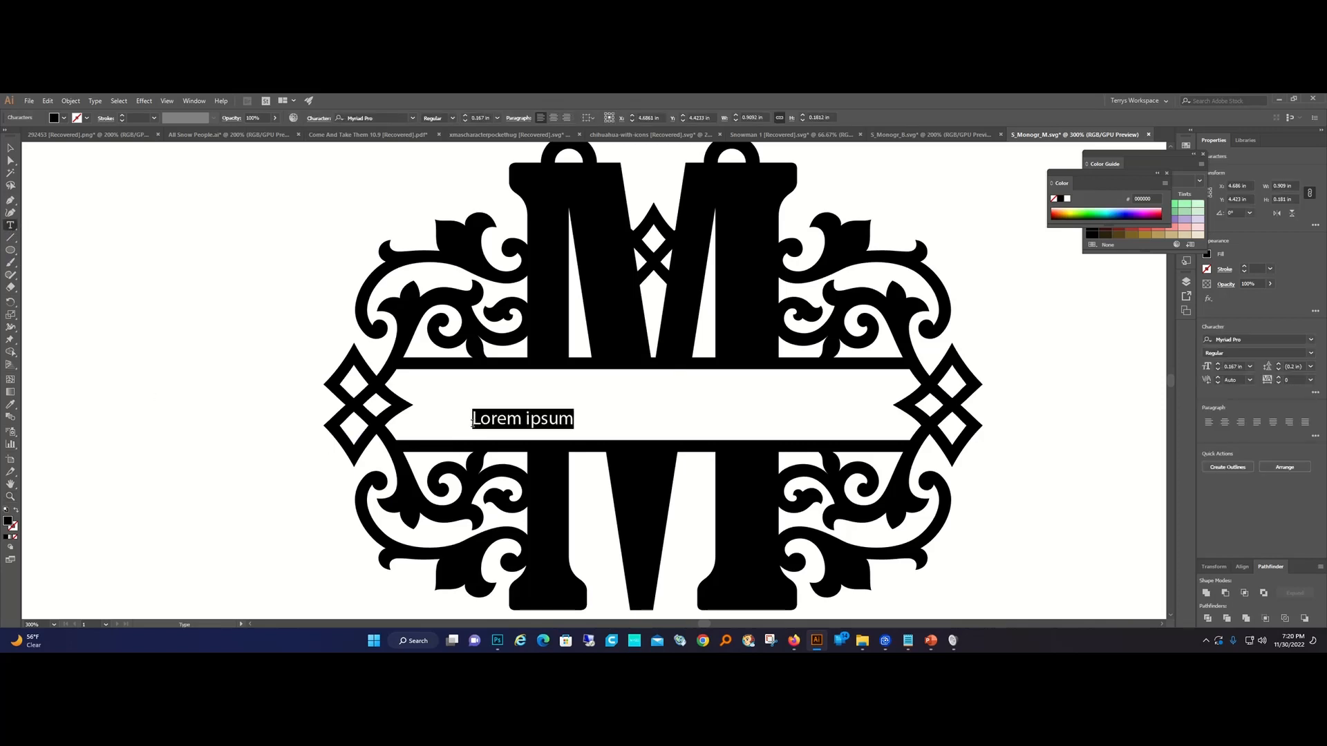
type("MEGAN")
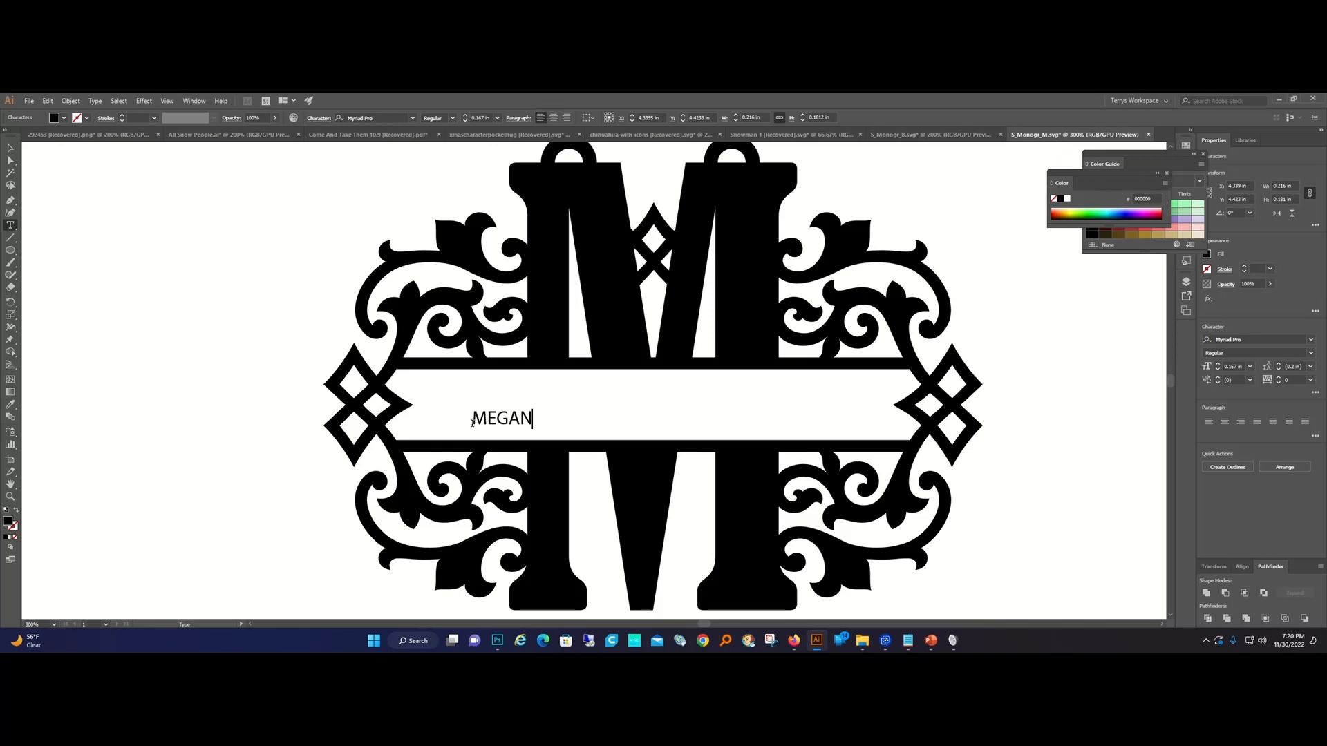
Set the name's font to Clarendon Hv BT Heavy and its size to 1 in.
key("ctrl+a")
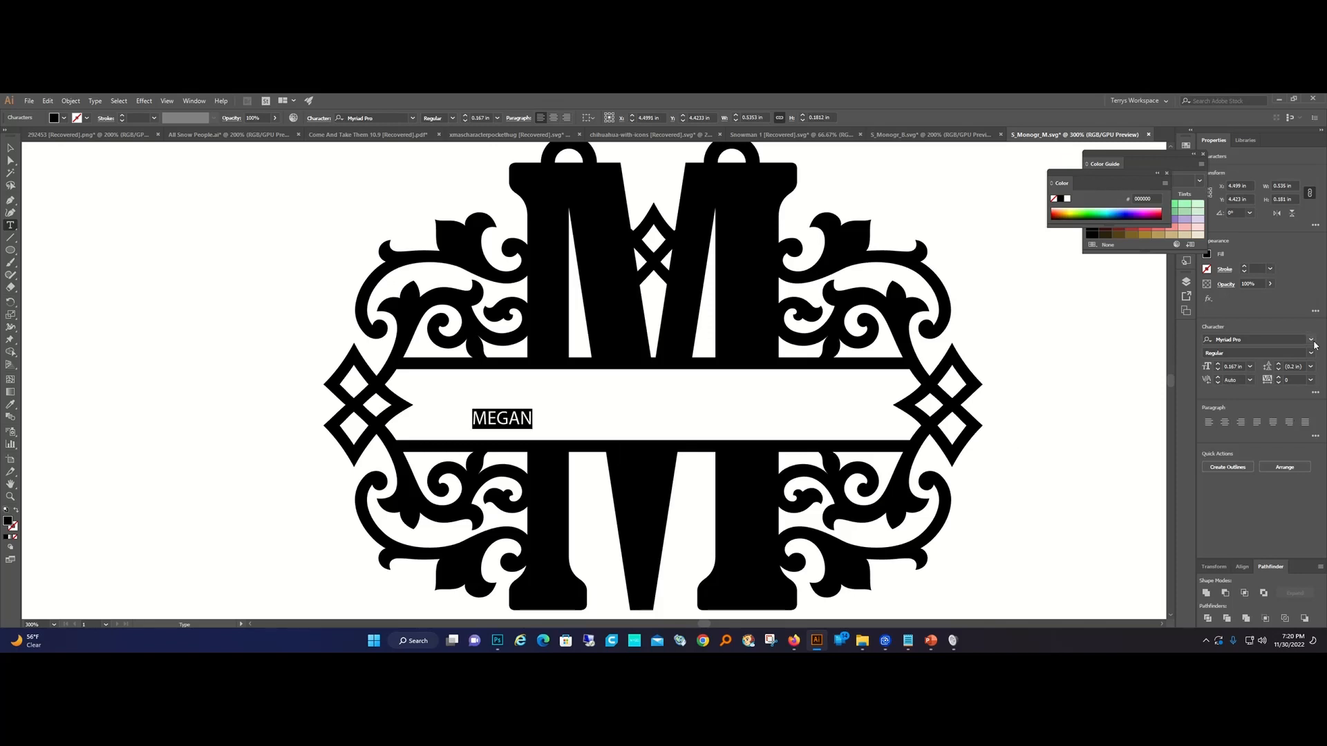
left_click(1312, 340)
scroll(1150, 400, "up", 1)
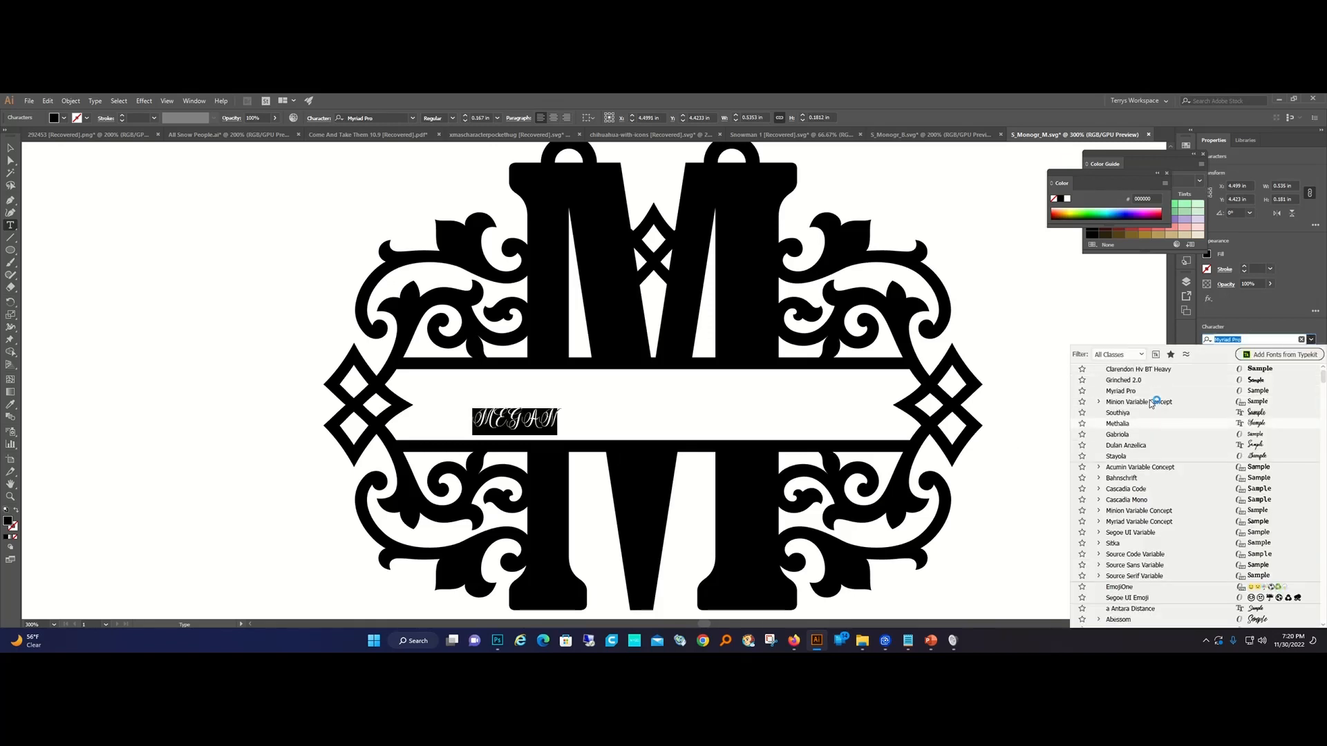
left_click(1150, 372)
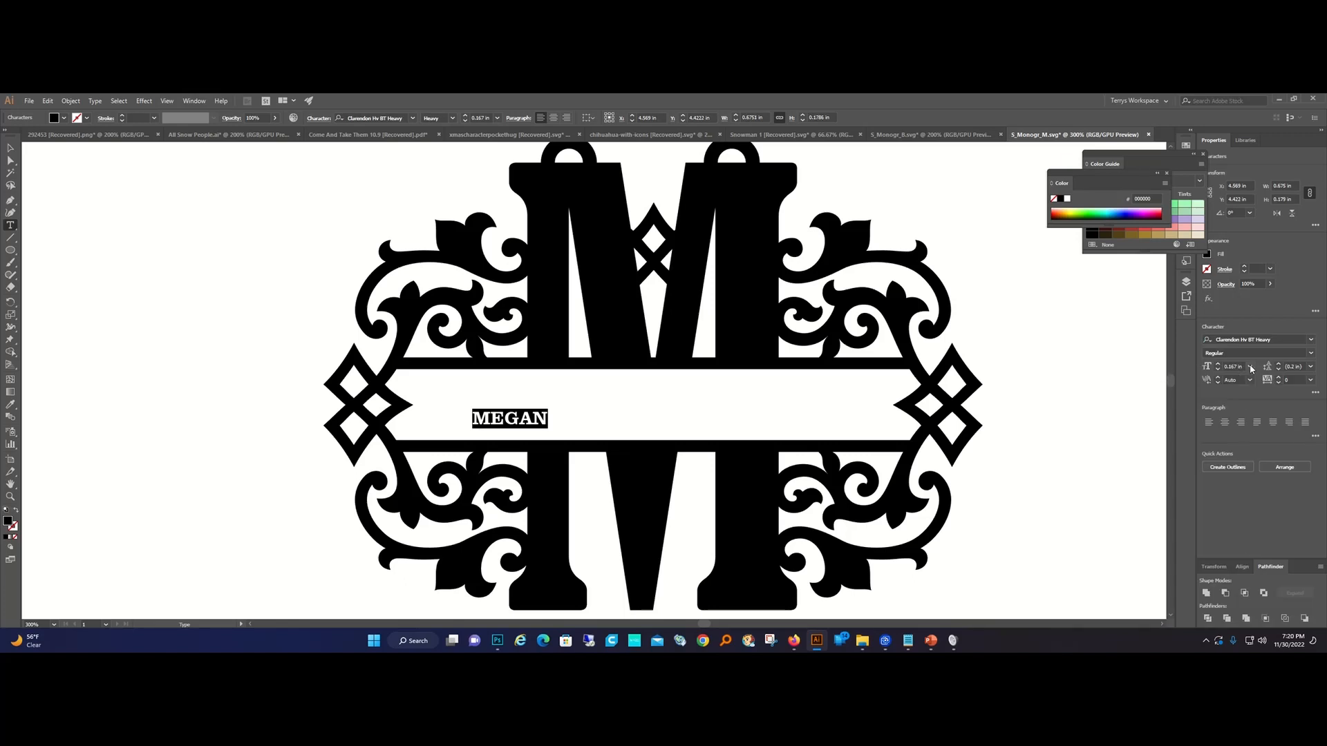
left_click(1249, 367)
left_click(1265, 546)
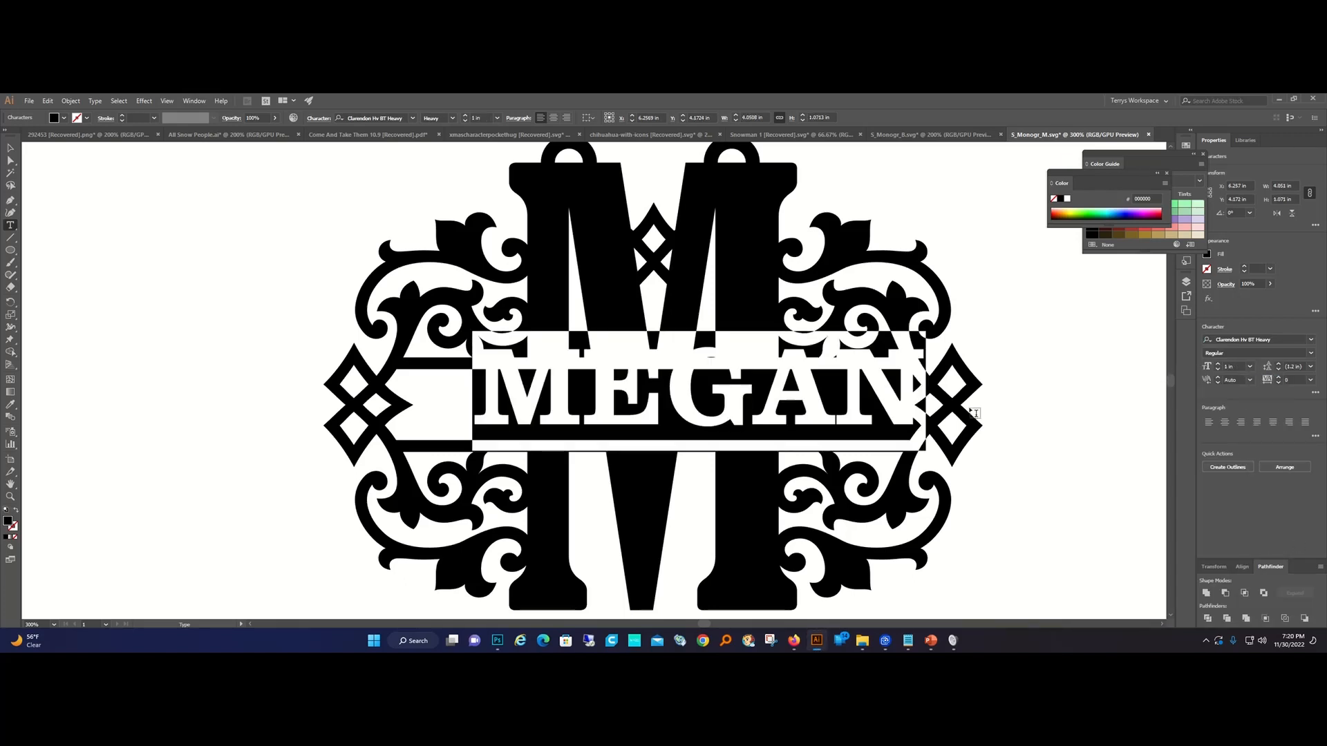
Move the name into the centre band and scale it to about 0.97 in so its letters fit the band's height.
left_click(10, 148)
left_click(148, 282)
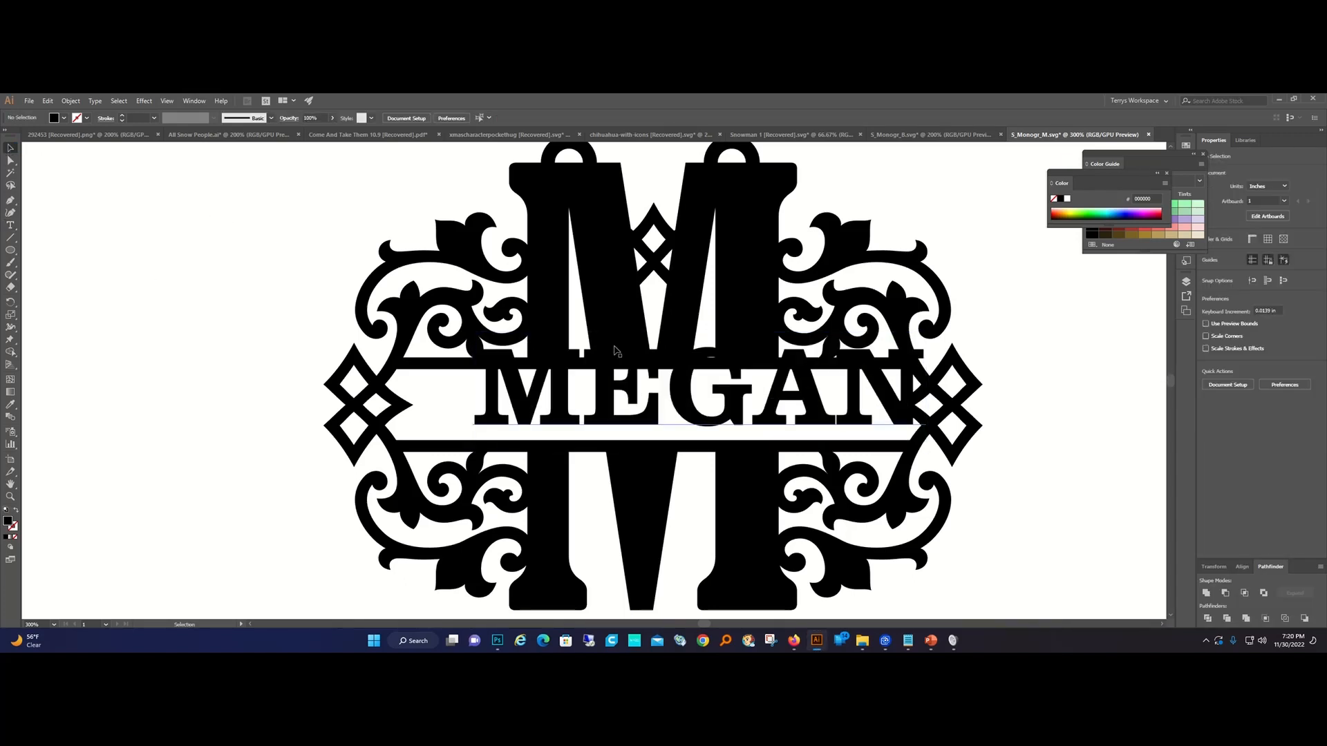
left_click_drag(631, 421, 608, 434)
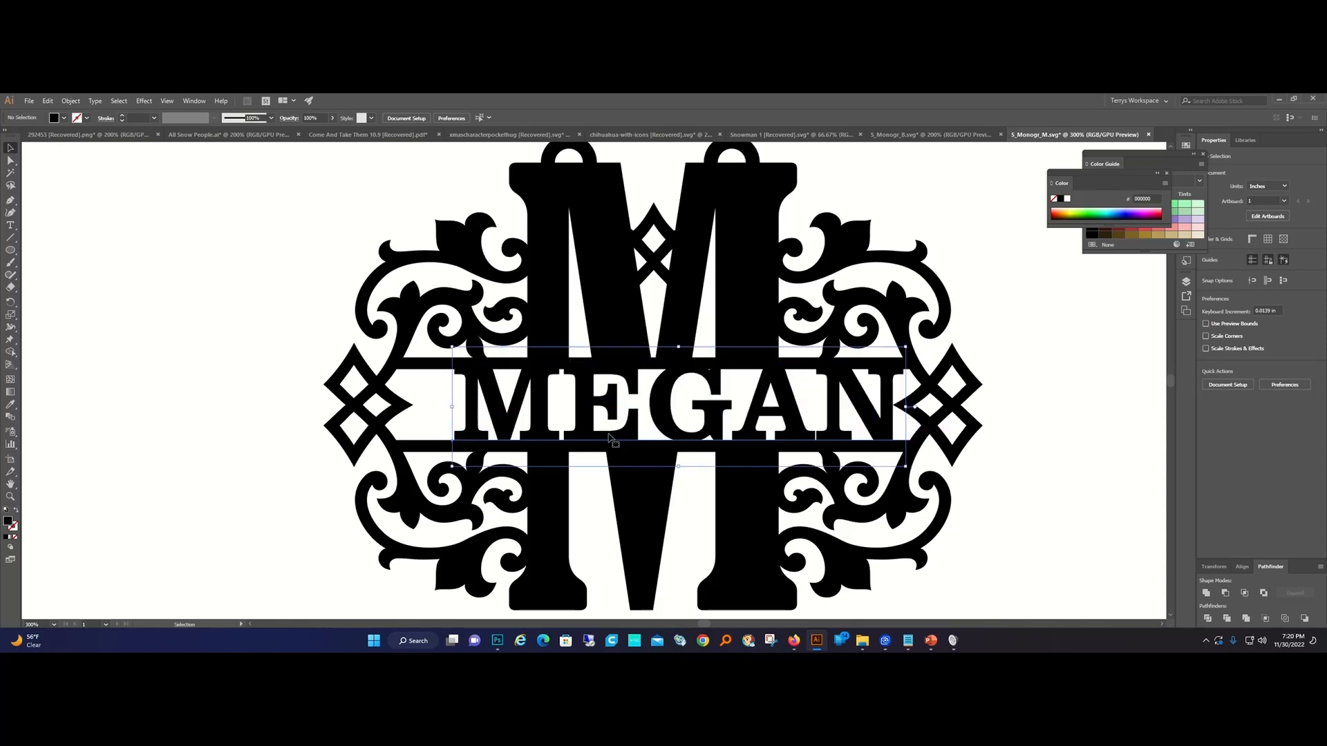
left_click_drag(907, 348, 888, 353)
left_click(1027, 446)
left_click(878, 432)
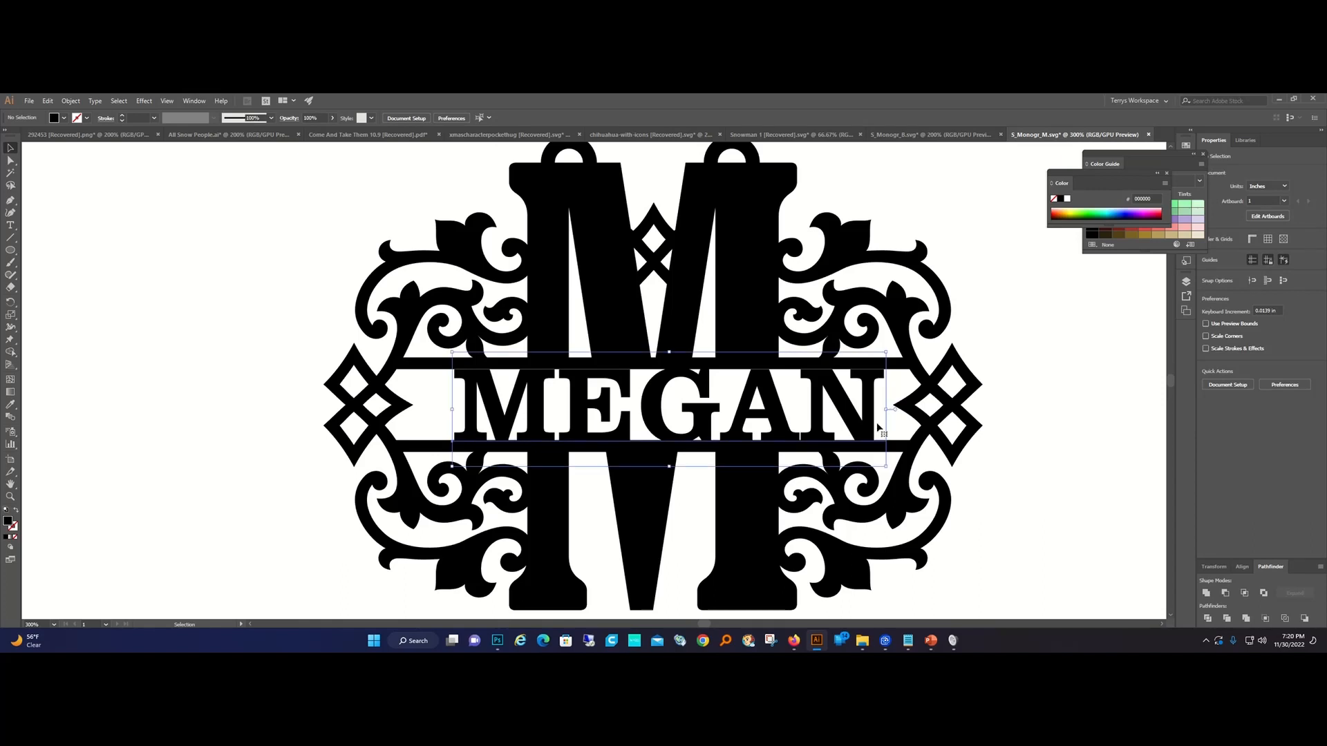
left_click_drag(888, 350, 924, 359)
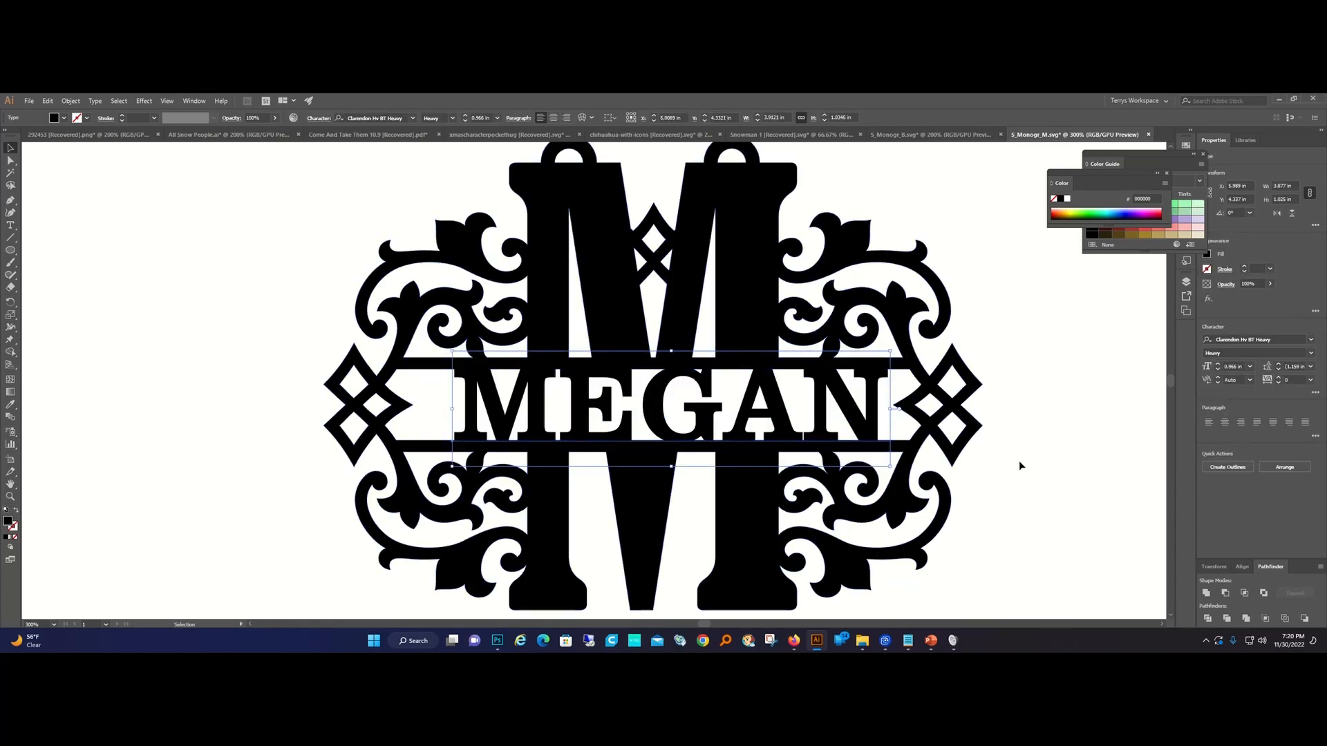
left_click(865, 440)
left_click_drag(794, 436, 788, 442)
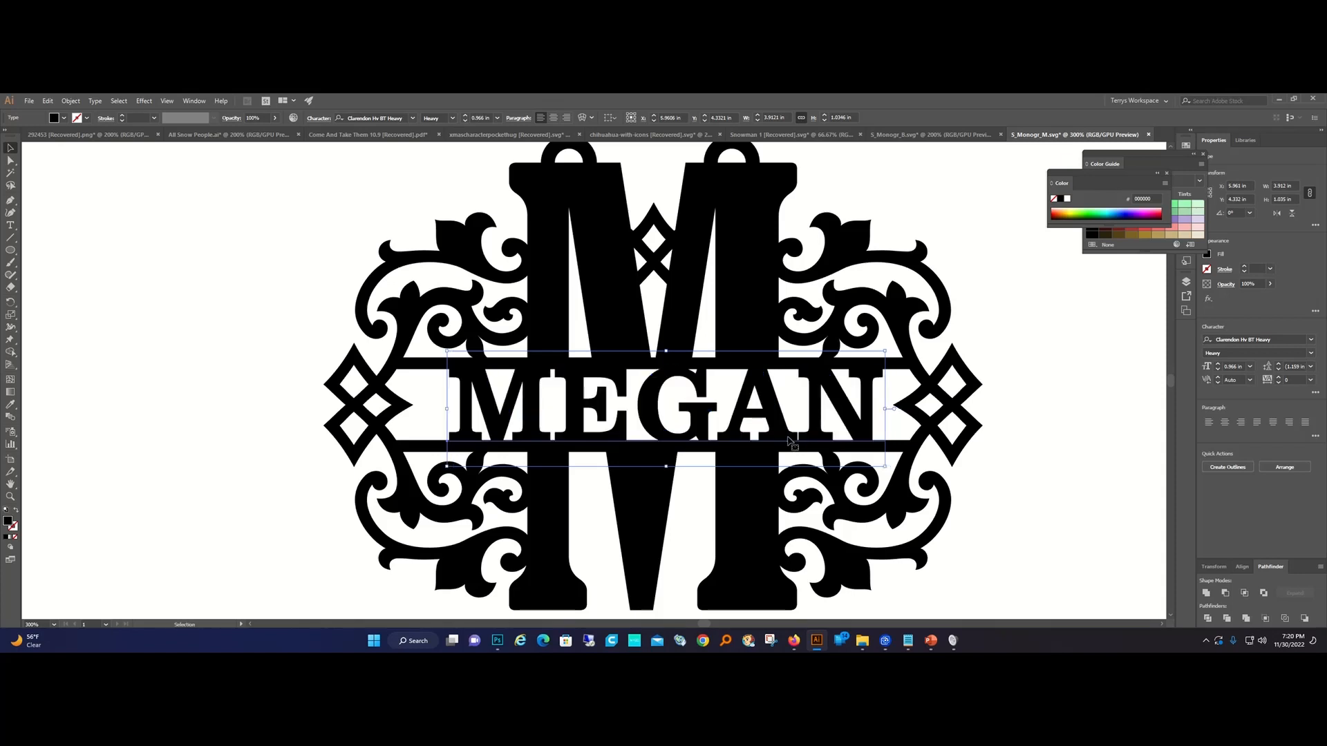
Set the name's tracking to 50 and reposition it so the letters meet the band's edges.
left_click(1311, 381)
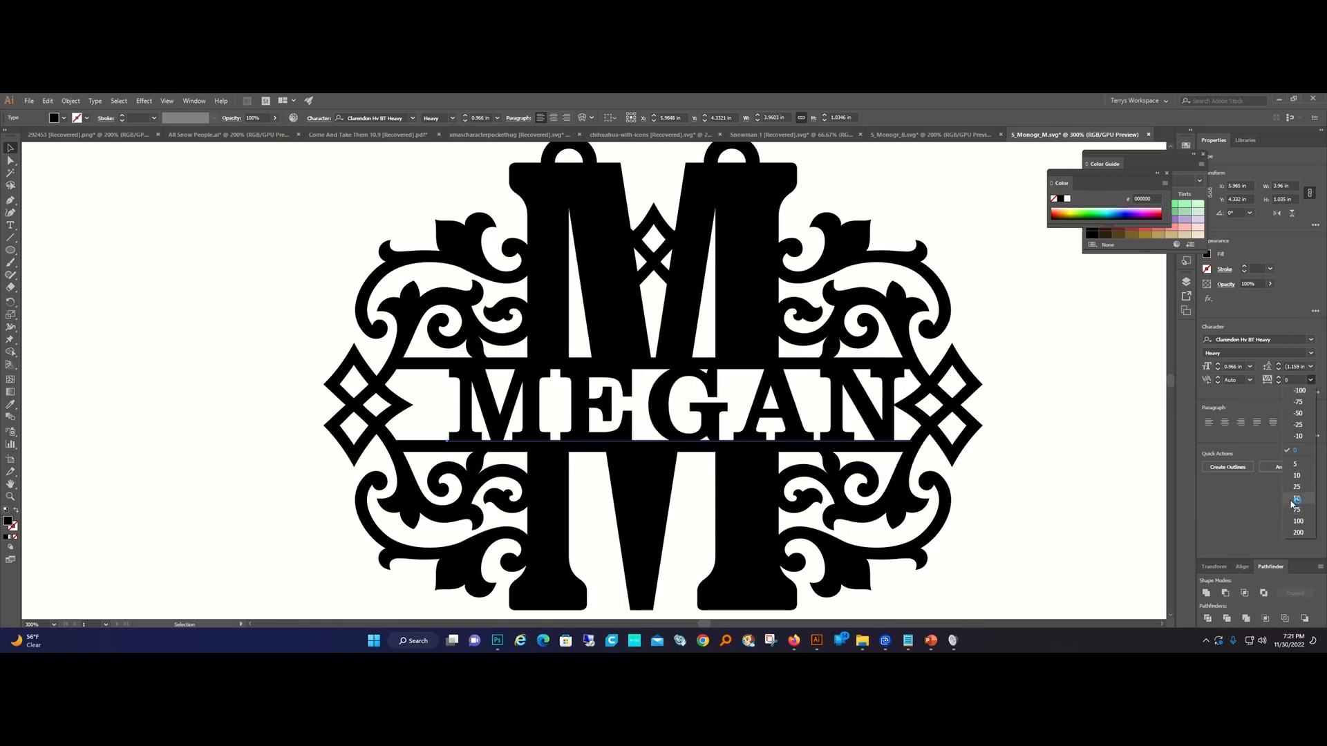
left_click(1296, 498)
left_click_drag(657, 394, 650, 399)
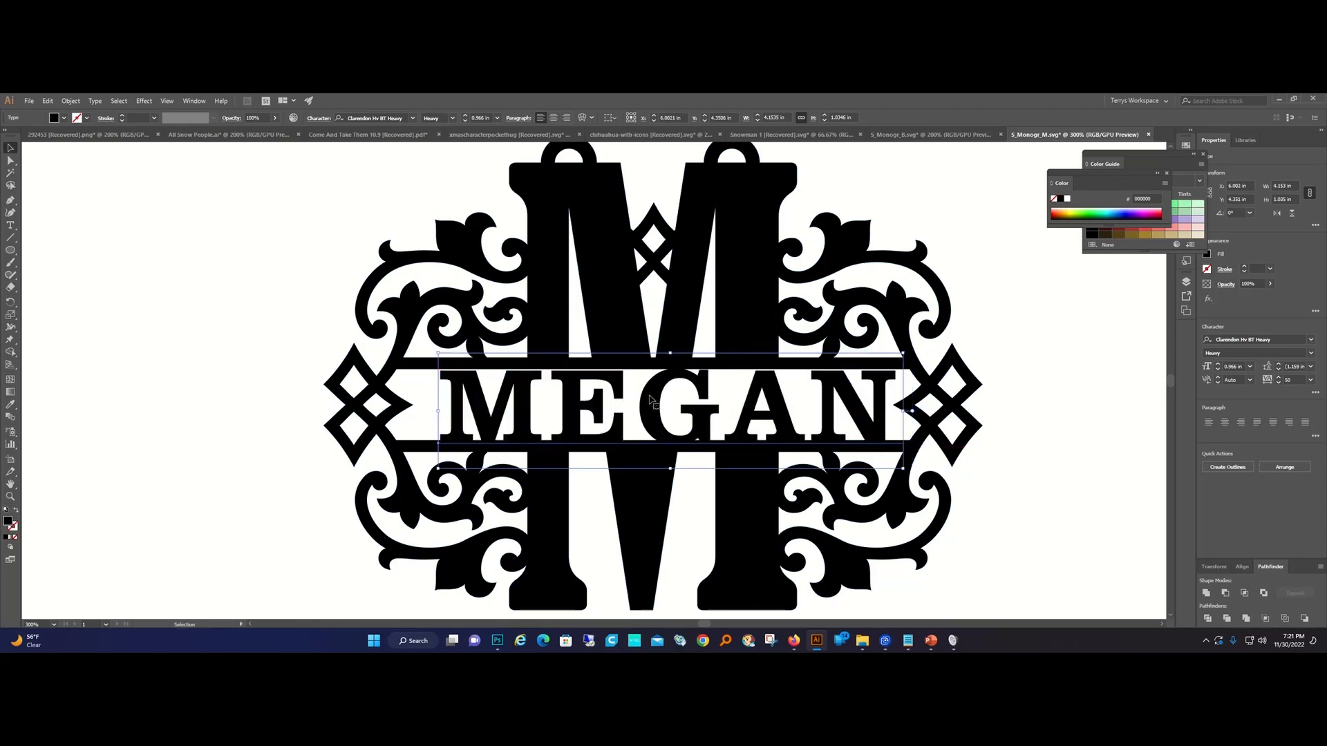
key("Up")
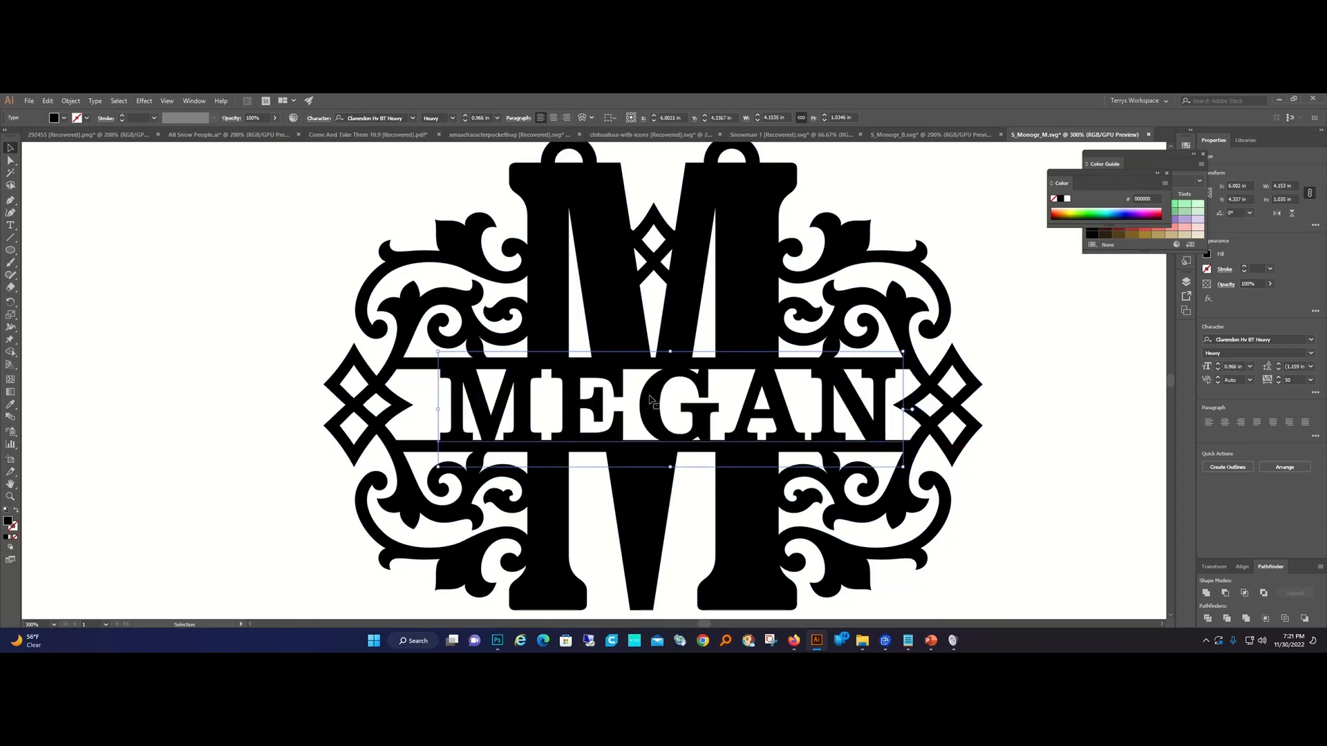
key("Left")
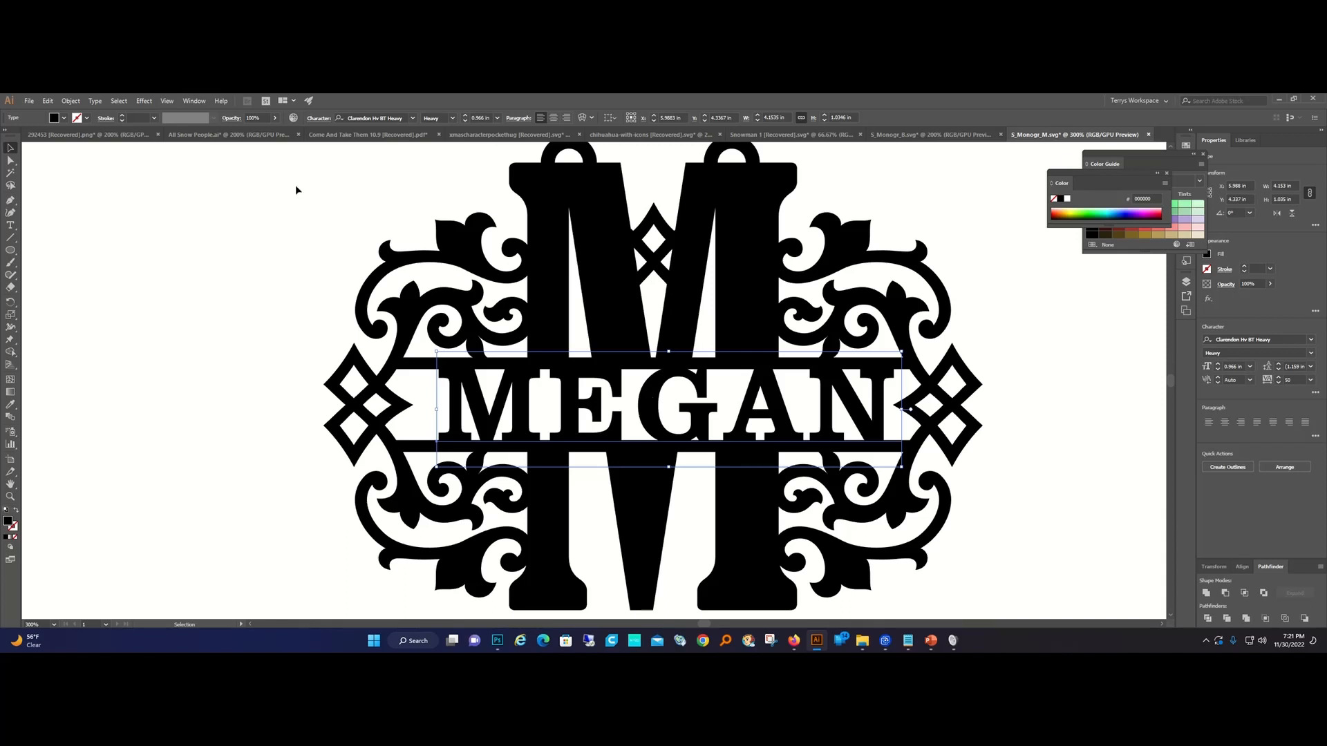
Convert the name to outlines and align it with the monogram on their horizontal centres.
left_click(99, 101)
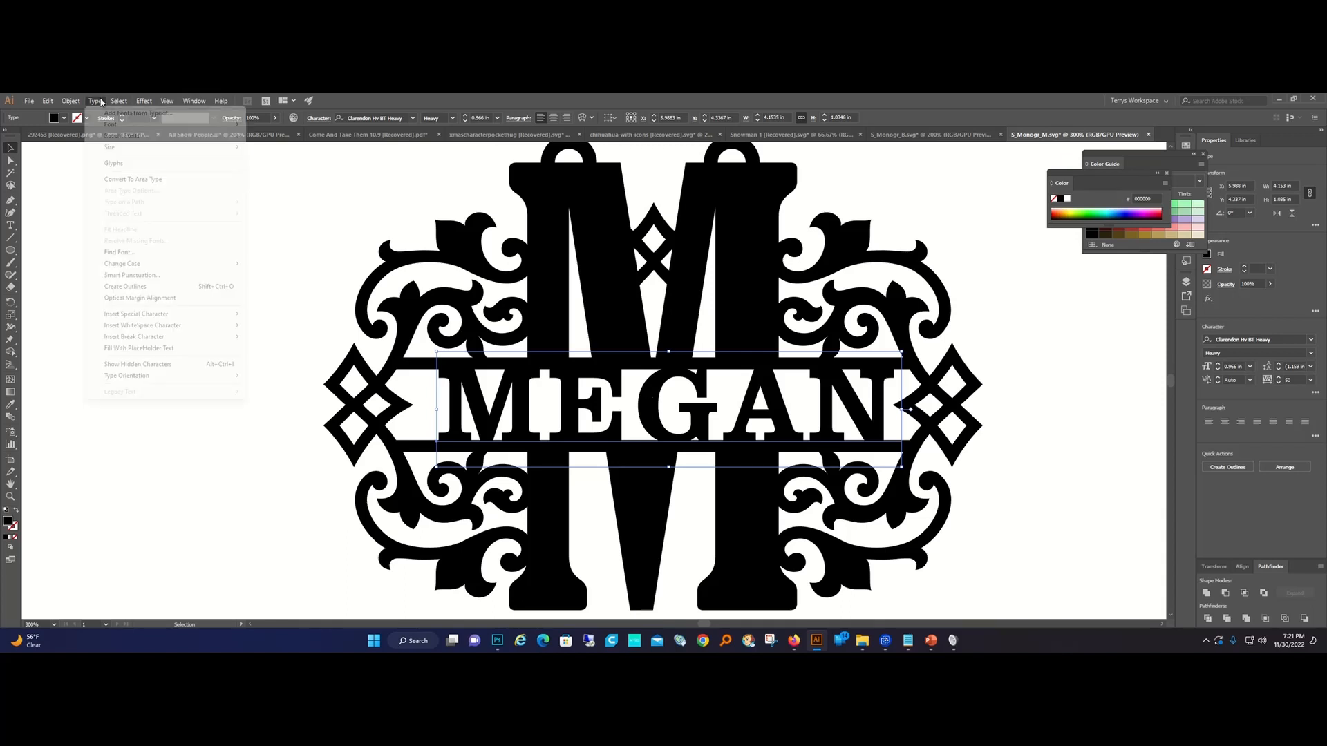
left_click(133, 289)
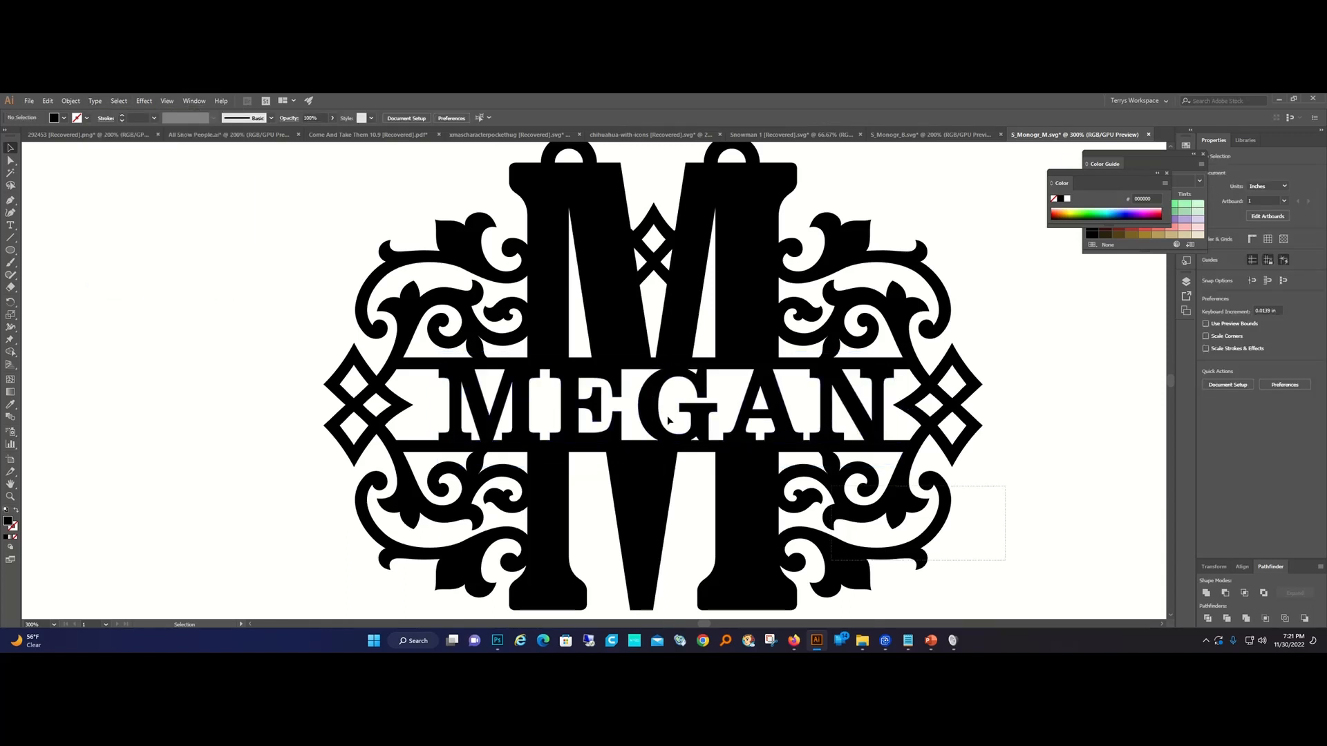
key("ctrl+a")
left_click(1242, 567)
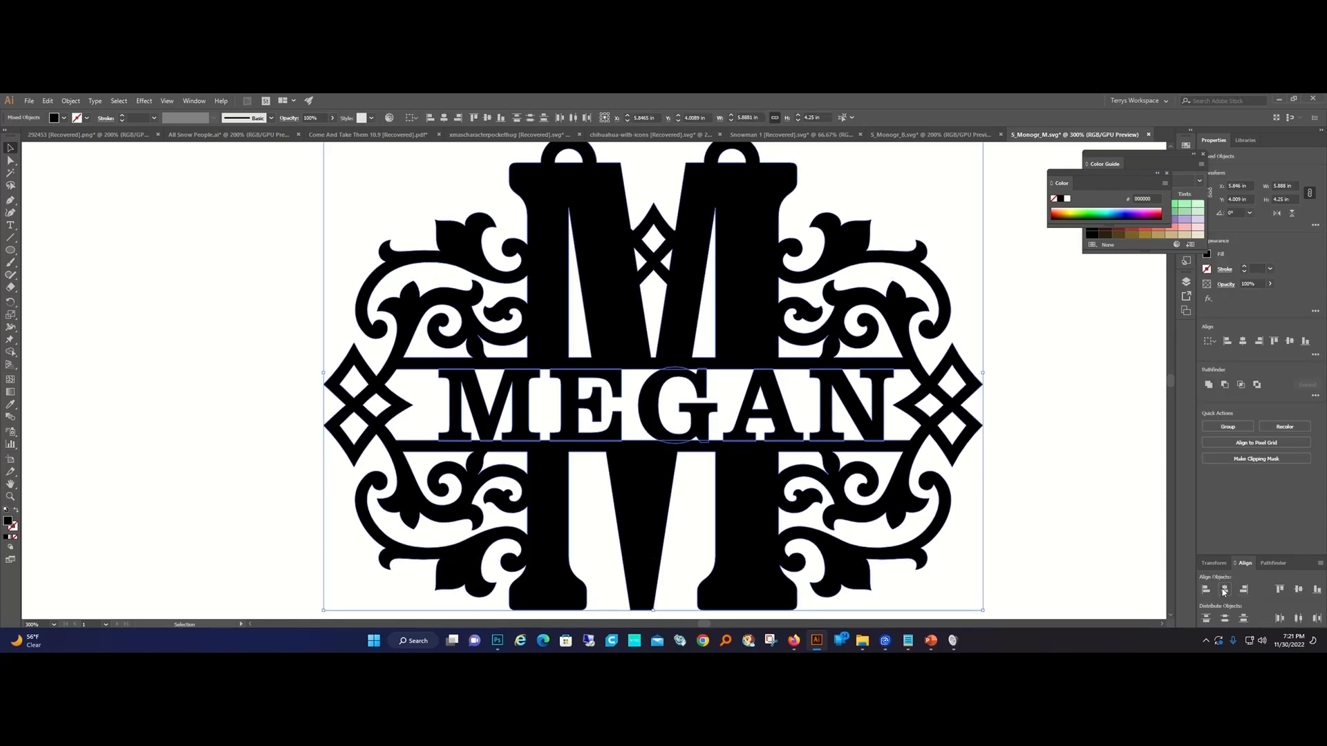
left_click(1224, 590)
left_click(1093, 545)
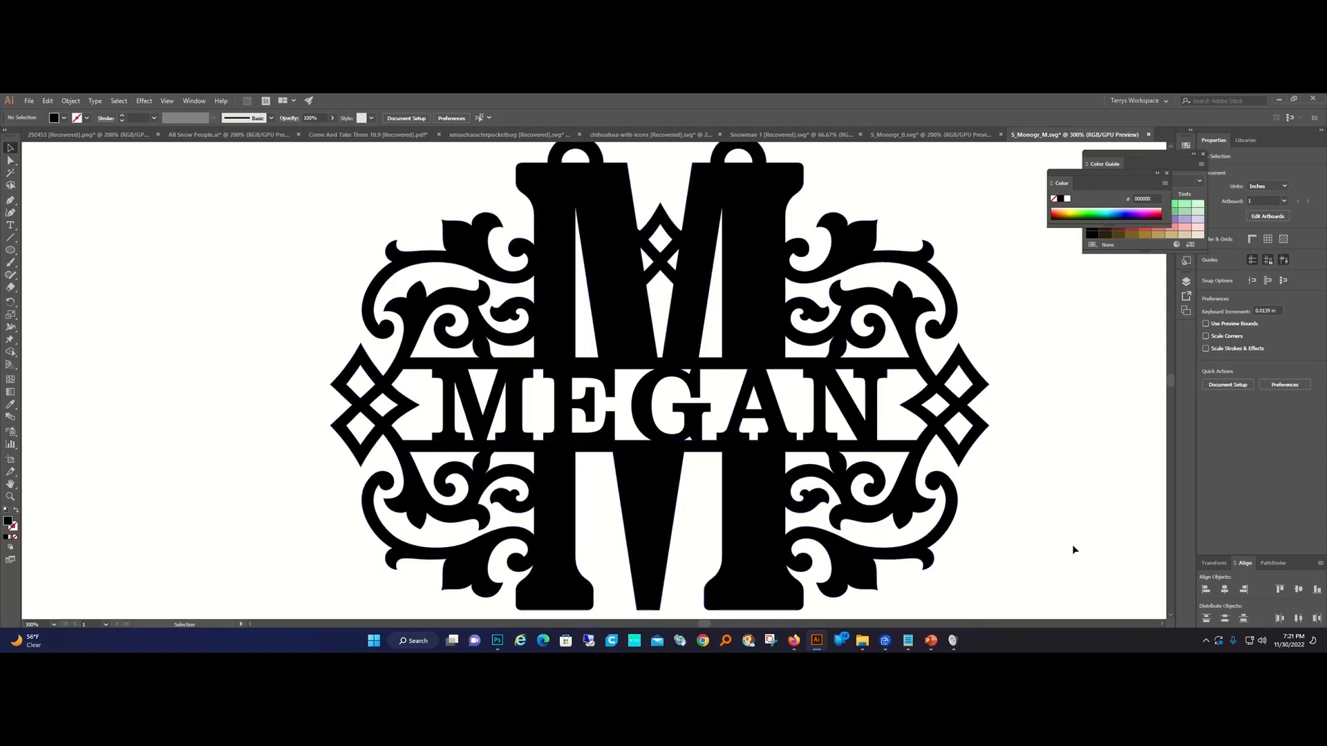
Unite the outlined name with the M monogram into one shape.
left_click_drag(1034, 552, 950, 331)
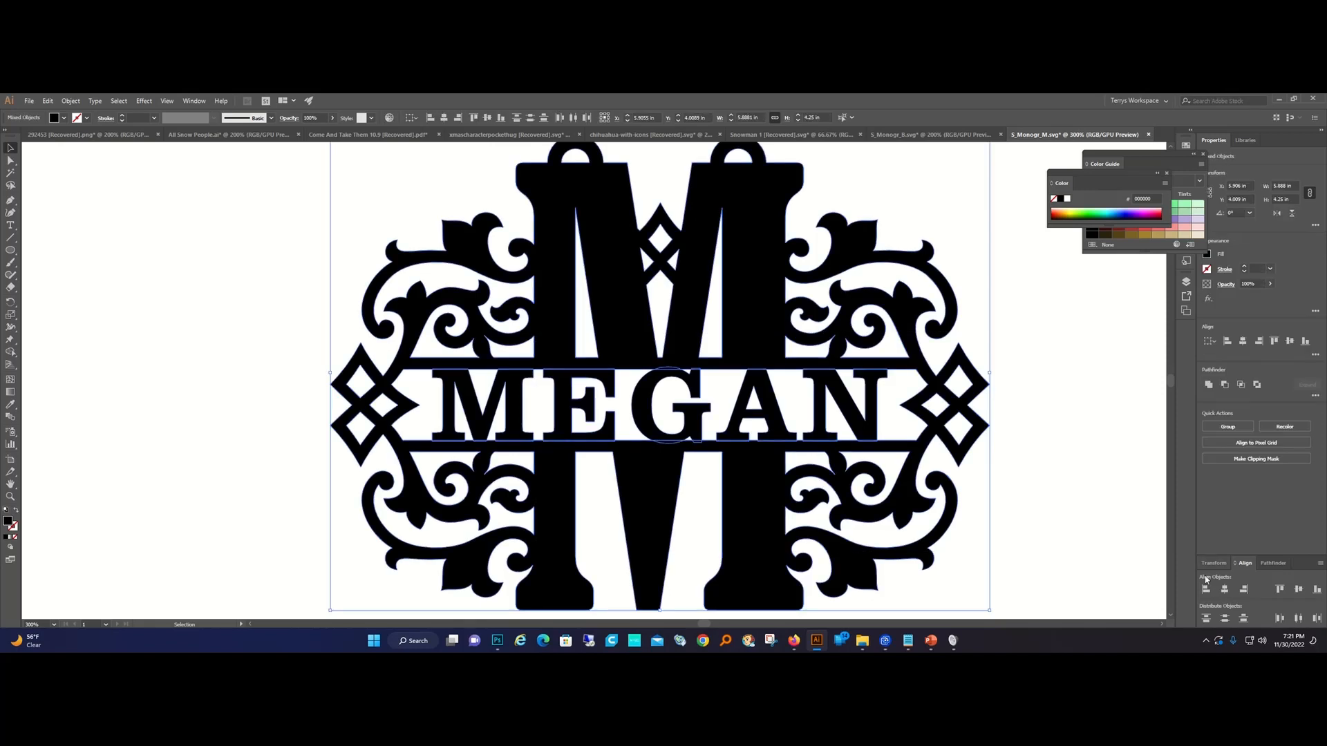
left_click(1273, 564)
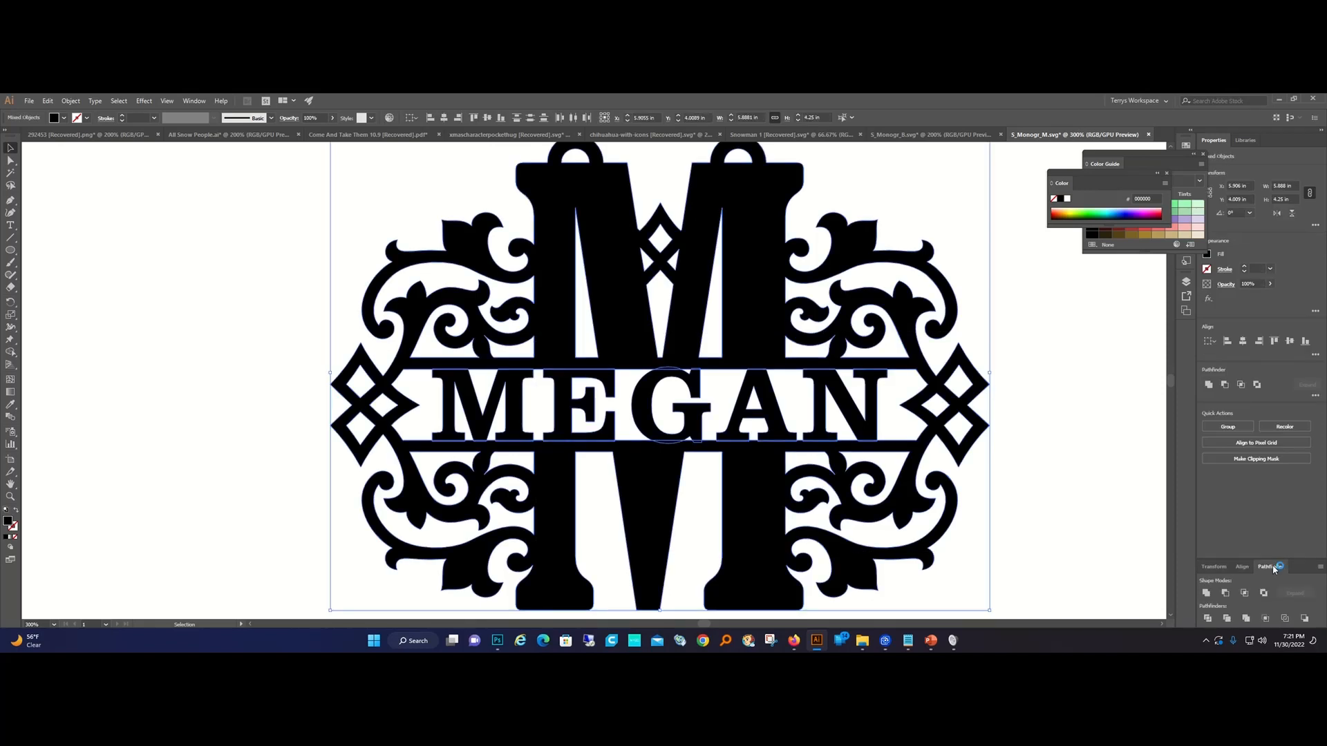
left_click(1206, 594)
left_click(1051, 521)
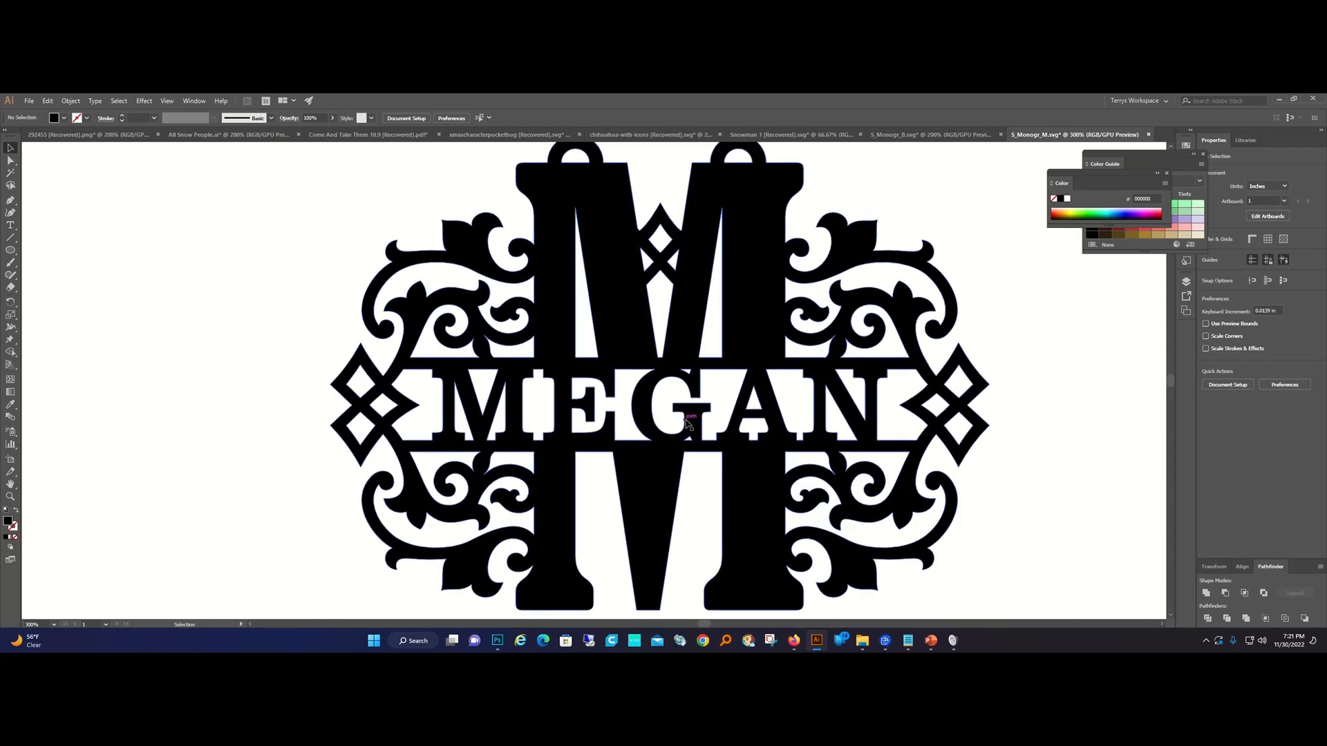
Nudge the tip anchor points of both upper inner scrolls upward until they meet the outer scrolls above.
left_click(10, 161)
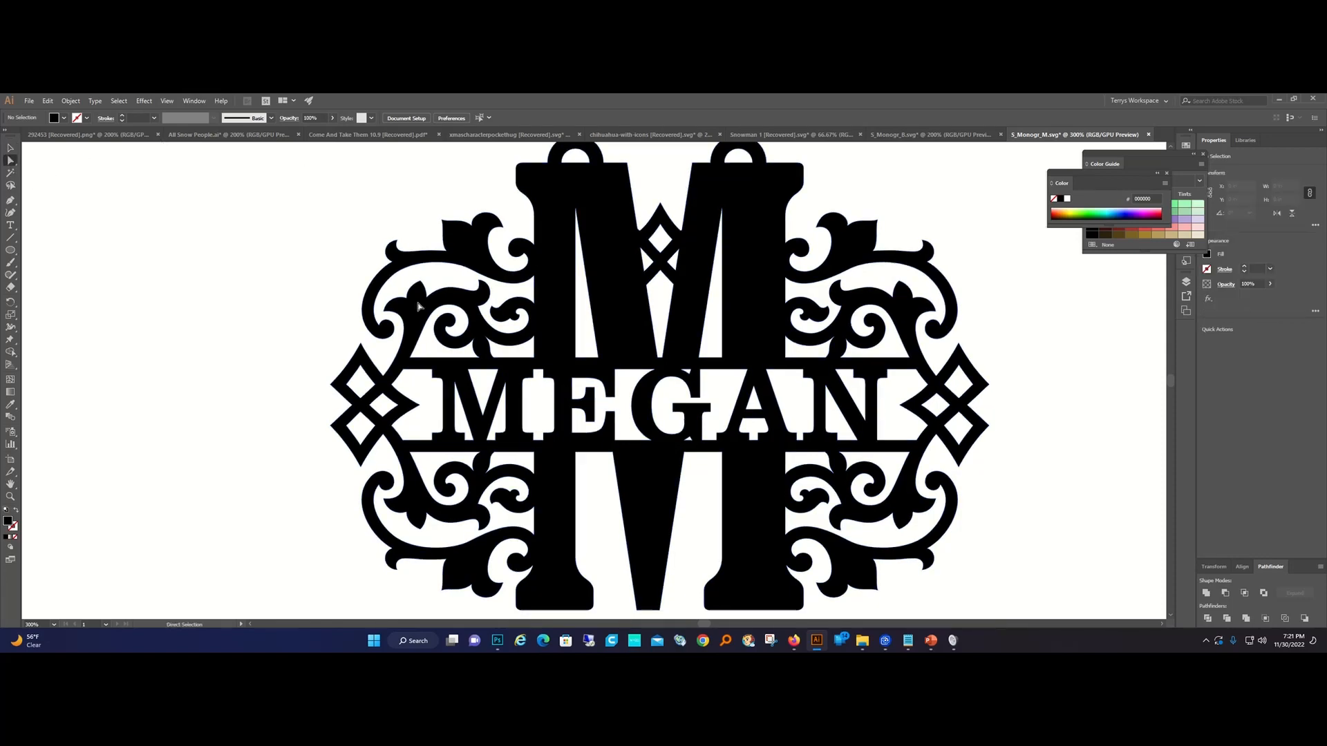
left_click(478, 280)
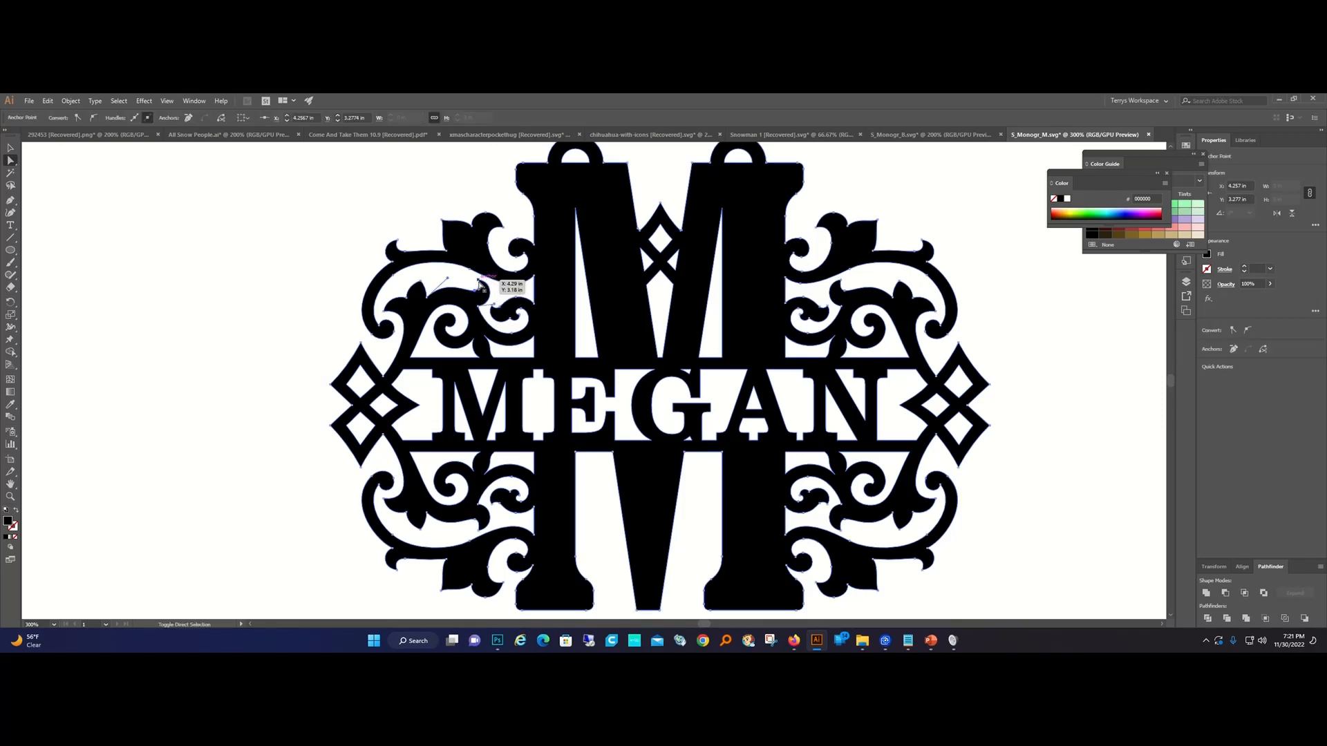
left_click(841, 280, "shift")
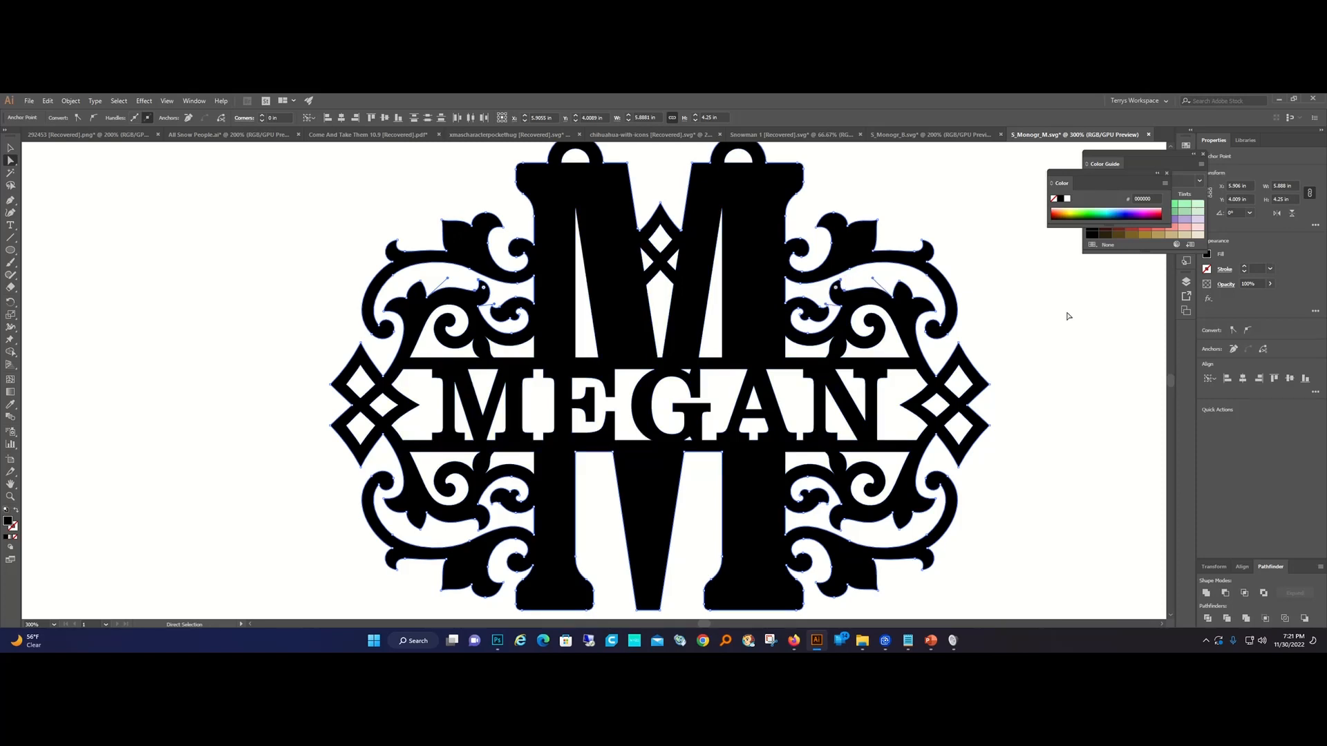
key("Up")
key("Up")
key("Up")
key("Up")
key("Up")
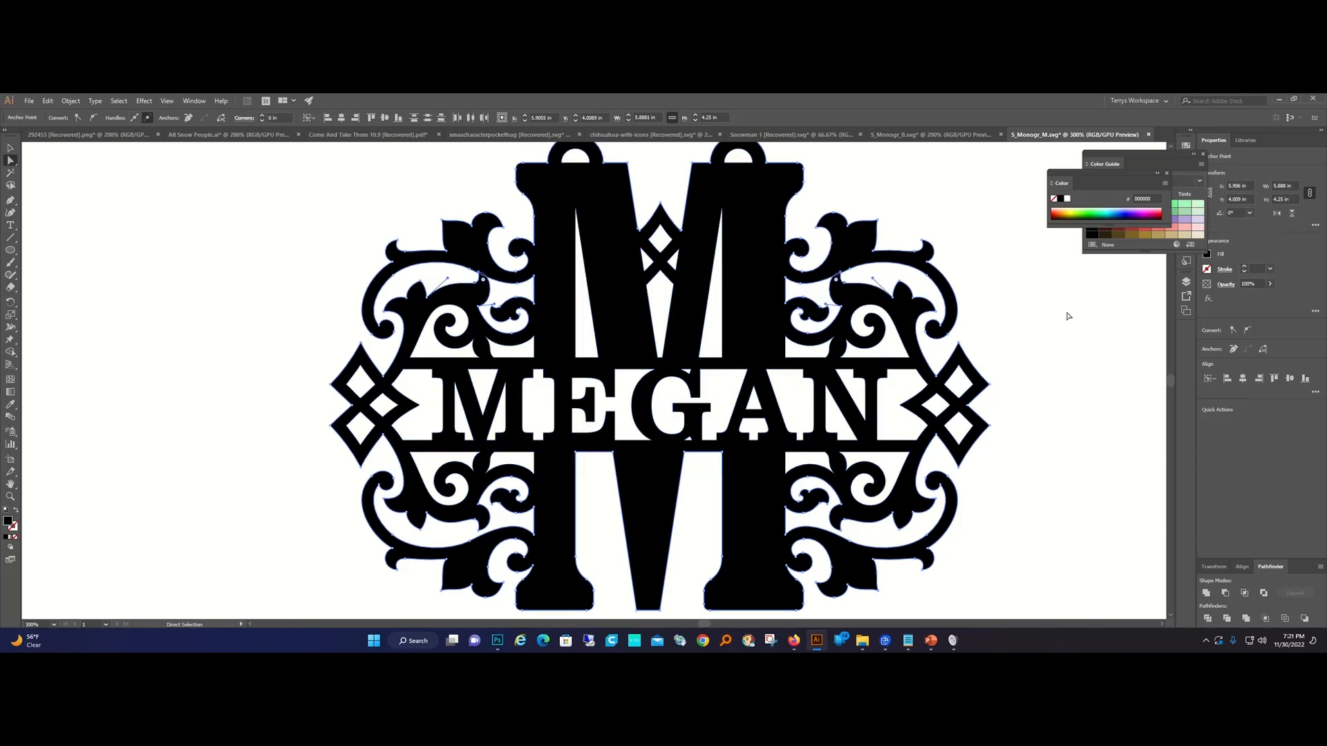
left_click(1068, 315)
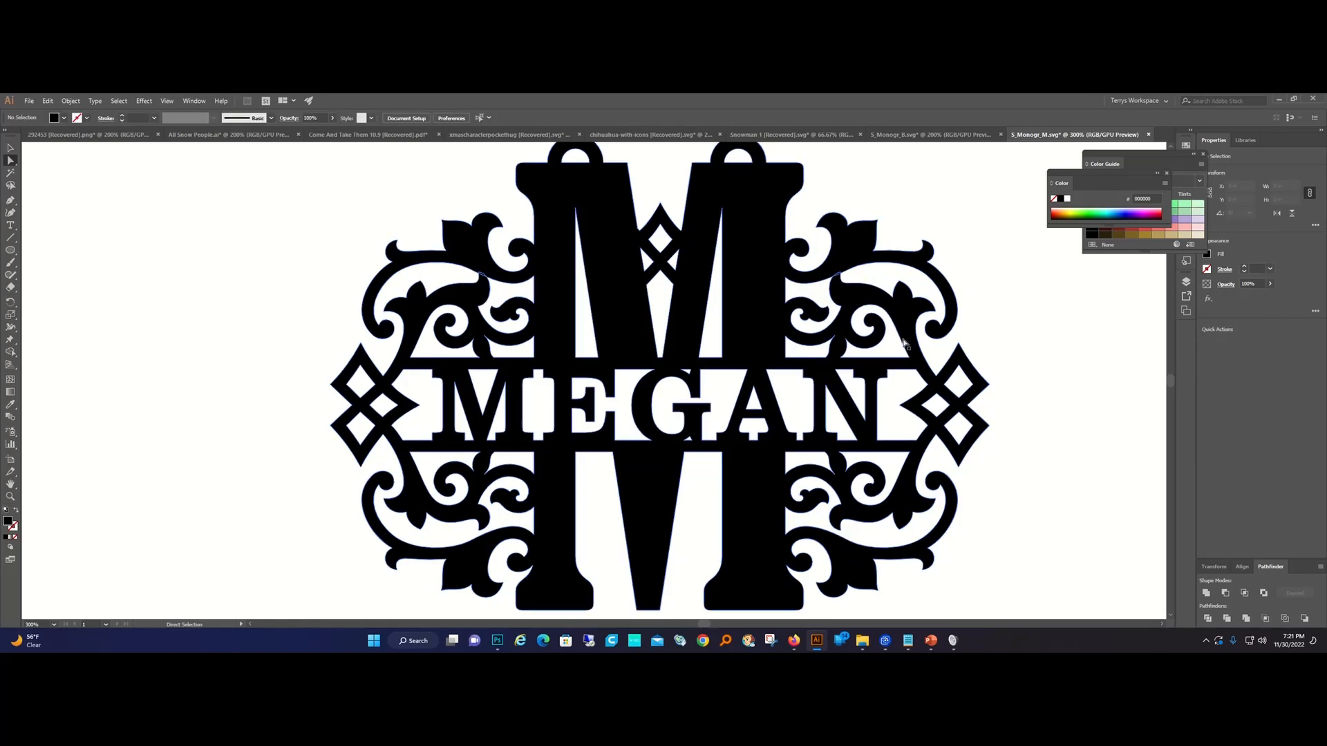
Try to nudge the tip anchor point of the upper-left inner leaf leftward until it meets the outer scroll.
left_click(384, 309)
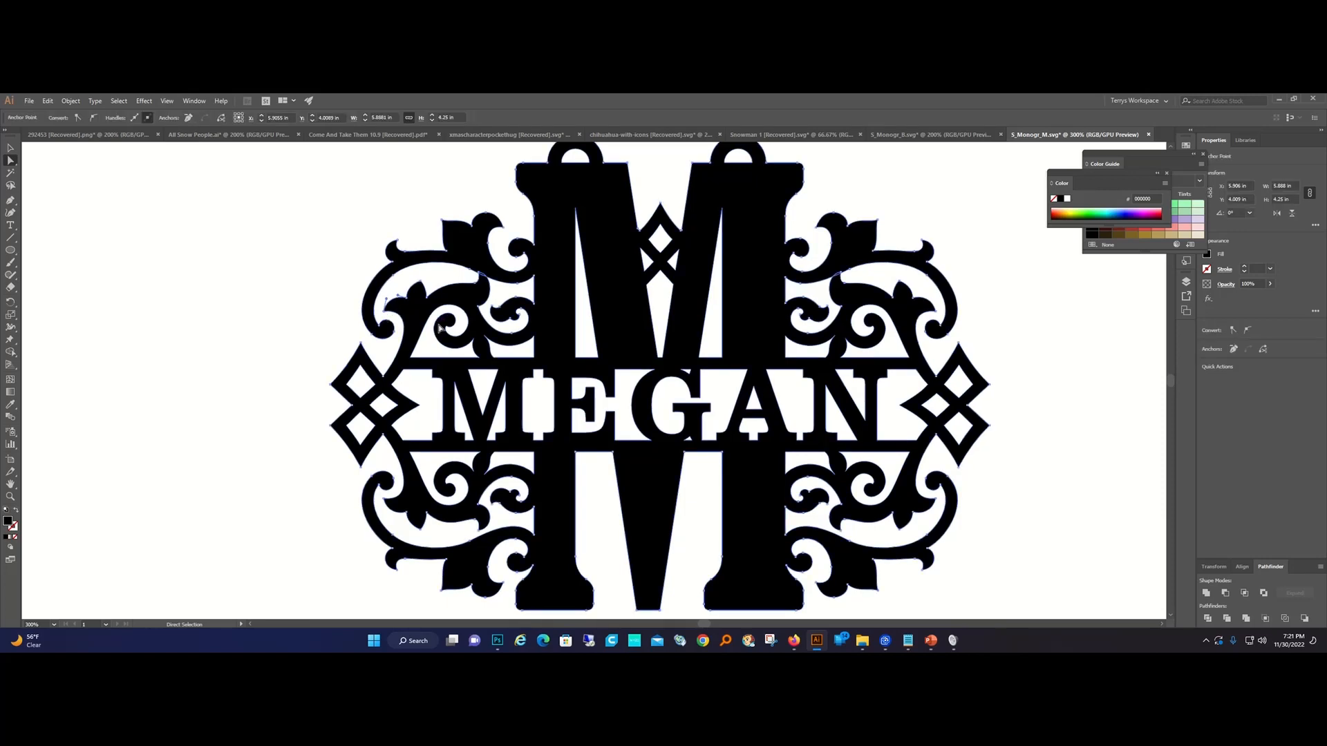
left_click(314, 268)
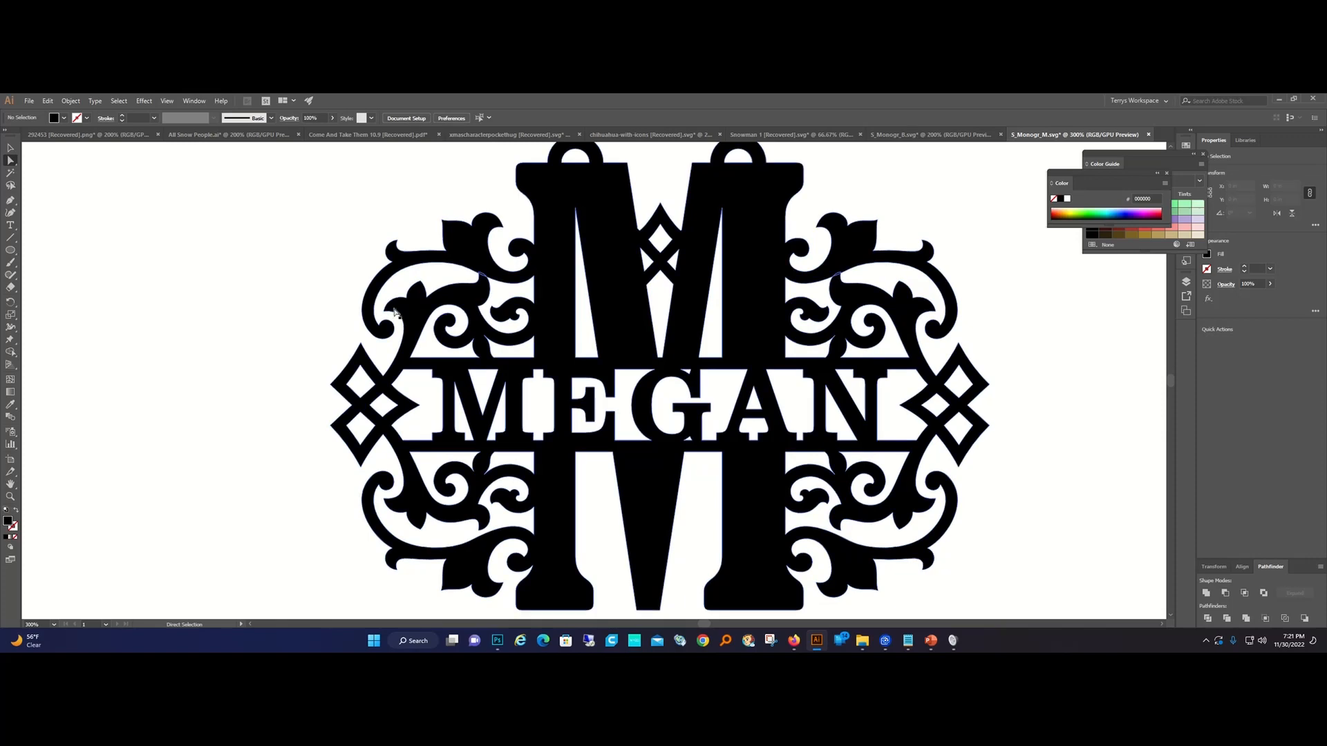
left_click(385, 313)
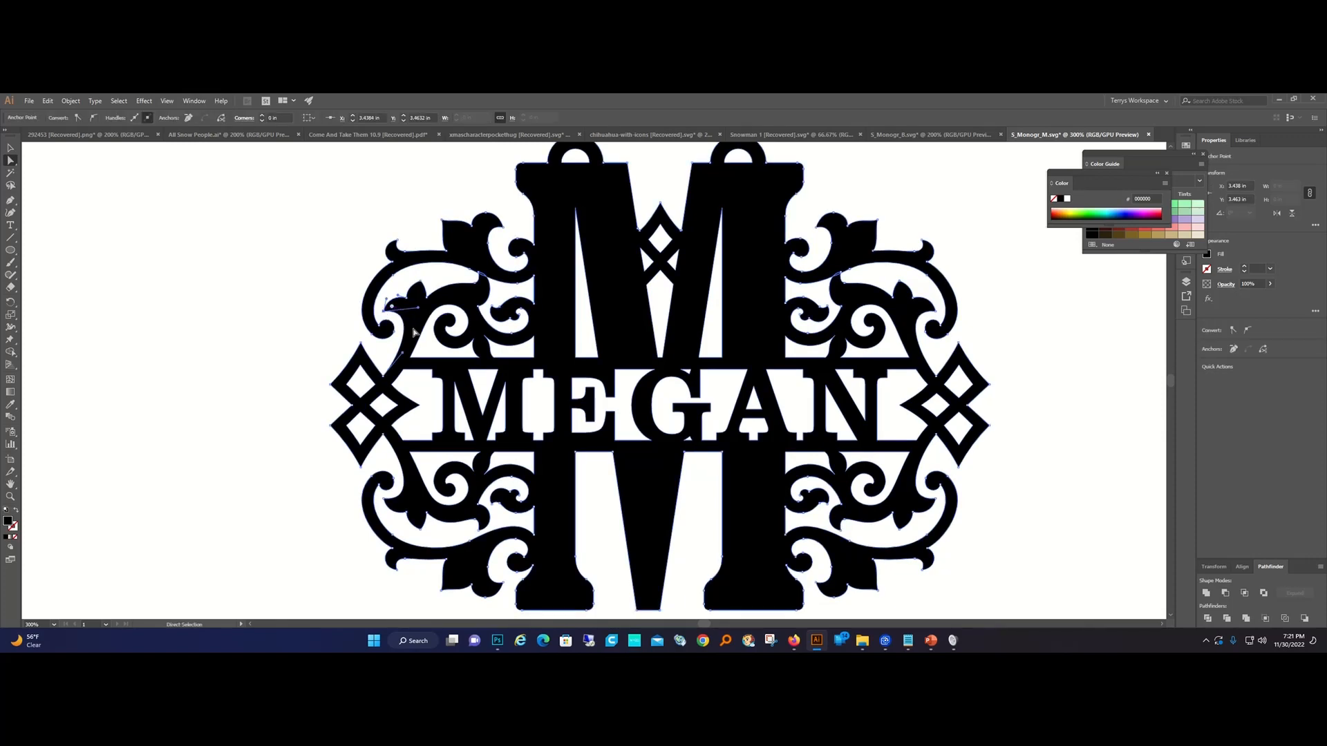
key("Left")
key("Left")
key("Left")
key("Left")
key("Left")
key("Left")
key("Left")
key("Left")
left_click(291, 316)
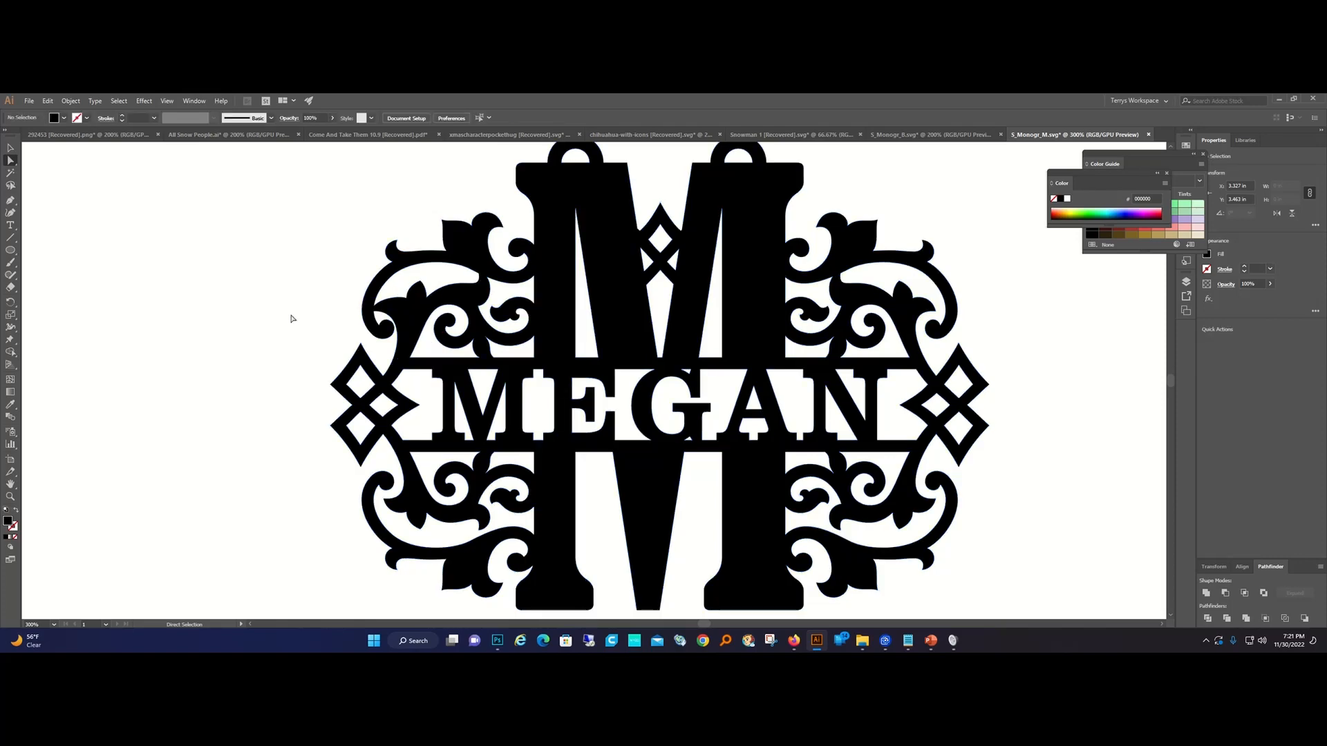
Undo the leftward nudges of the upper-left leaf's tip anchor point.
key("ctrl+z")
key("ctrl+z")
key("ctrl+z")
key("ctrl+z")
key("ctrl+z")
key("ctrl+z")
key("ctrl+z")
key("ctrl+z")
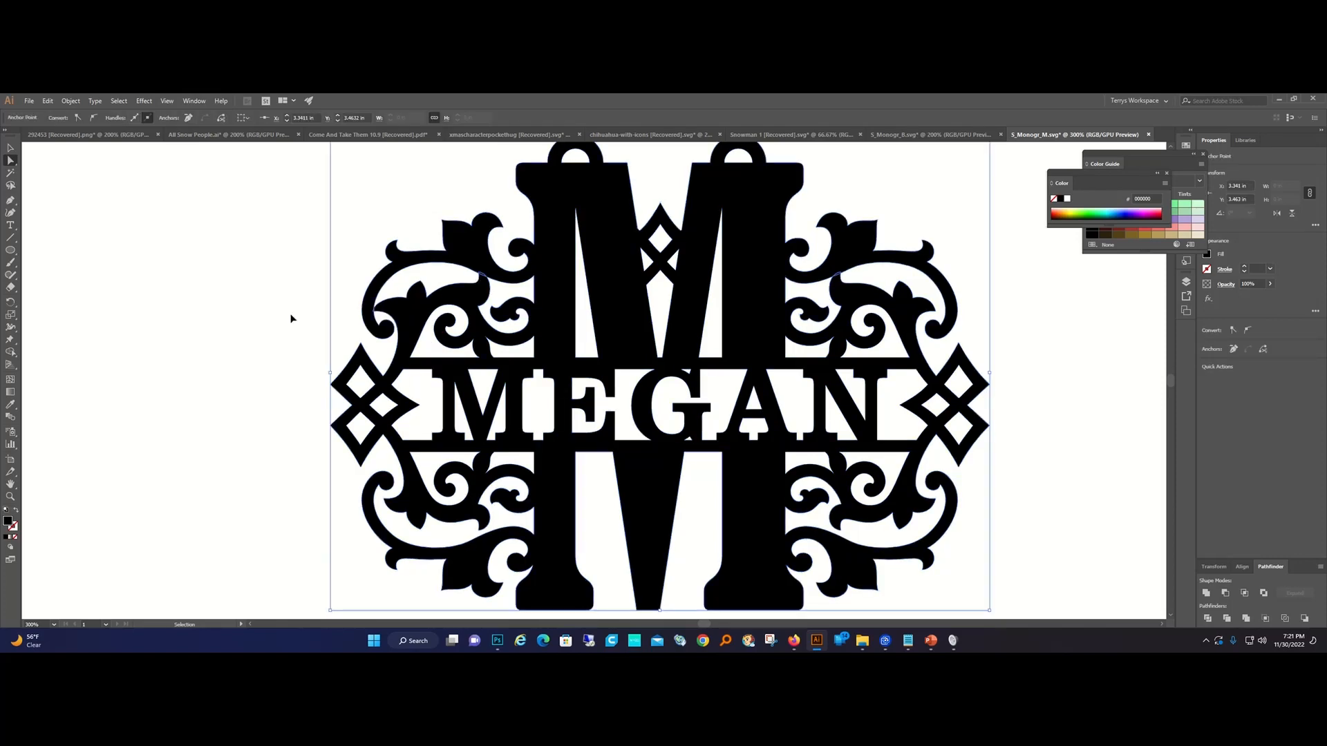
left_click(291, 318)
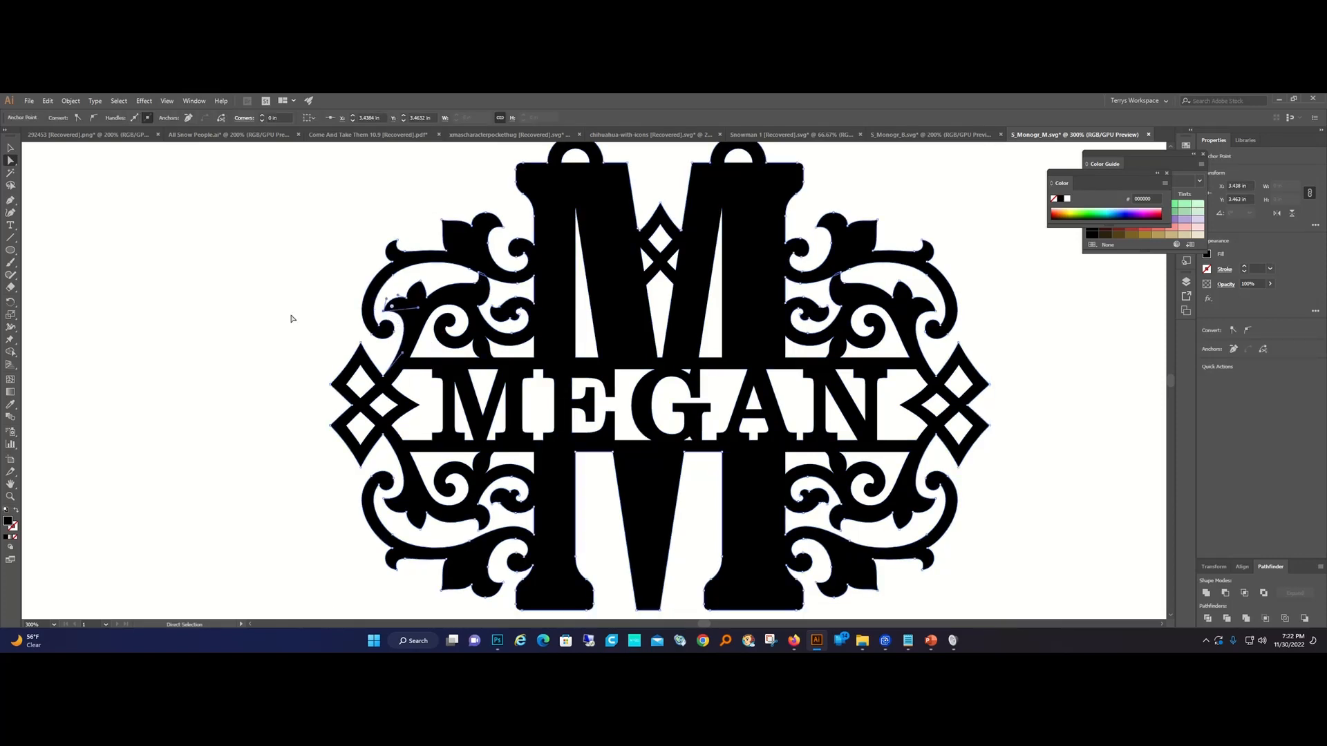
Nudge the tip anchor points of both lower inner scrolls downward until they meet the outer scrolls below.
scroll(549, 492, "down", 1)
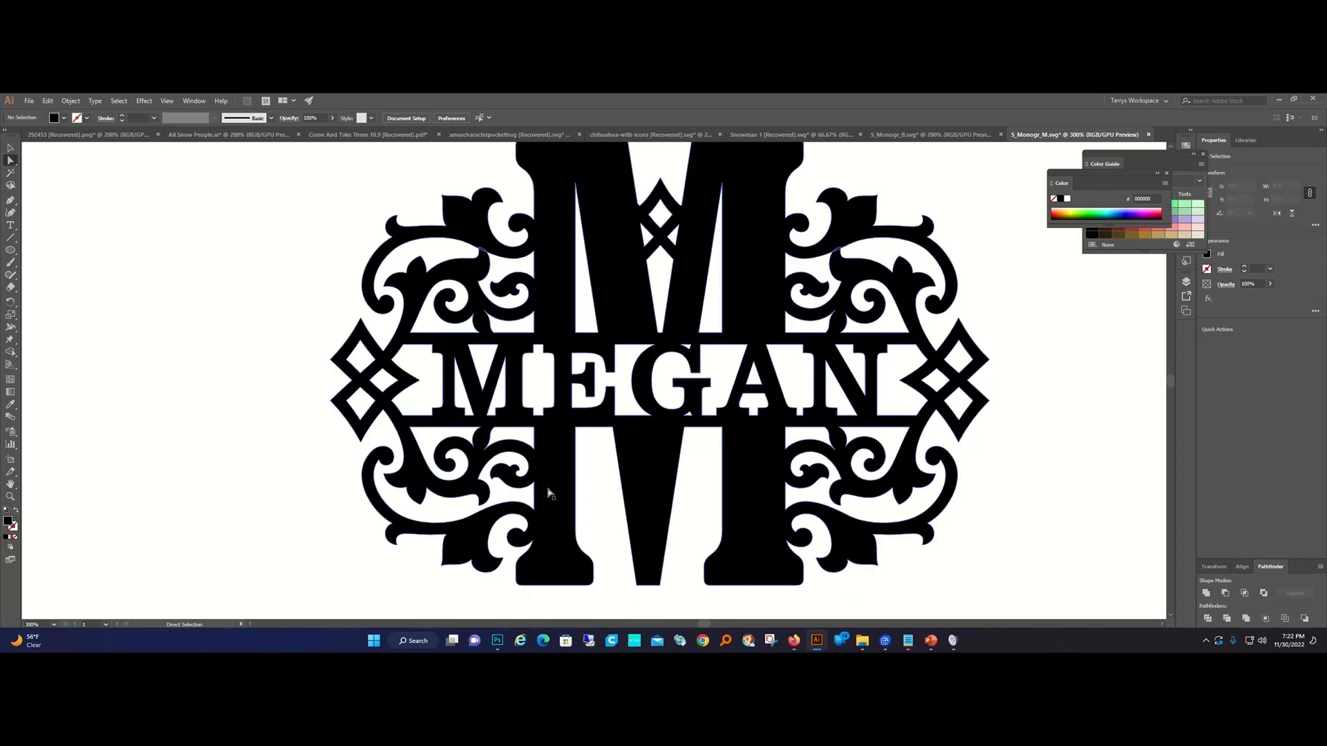
left_click(482, 497)
left_click(475, 495, "shift")
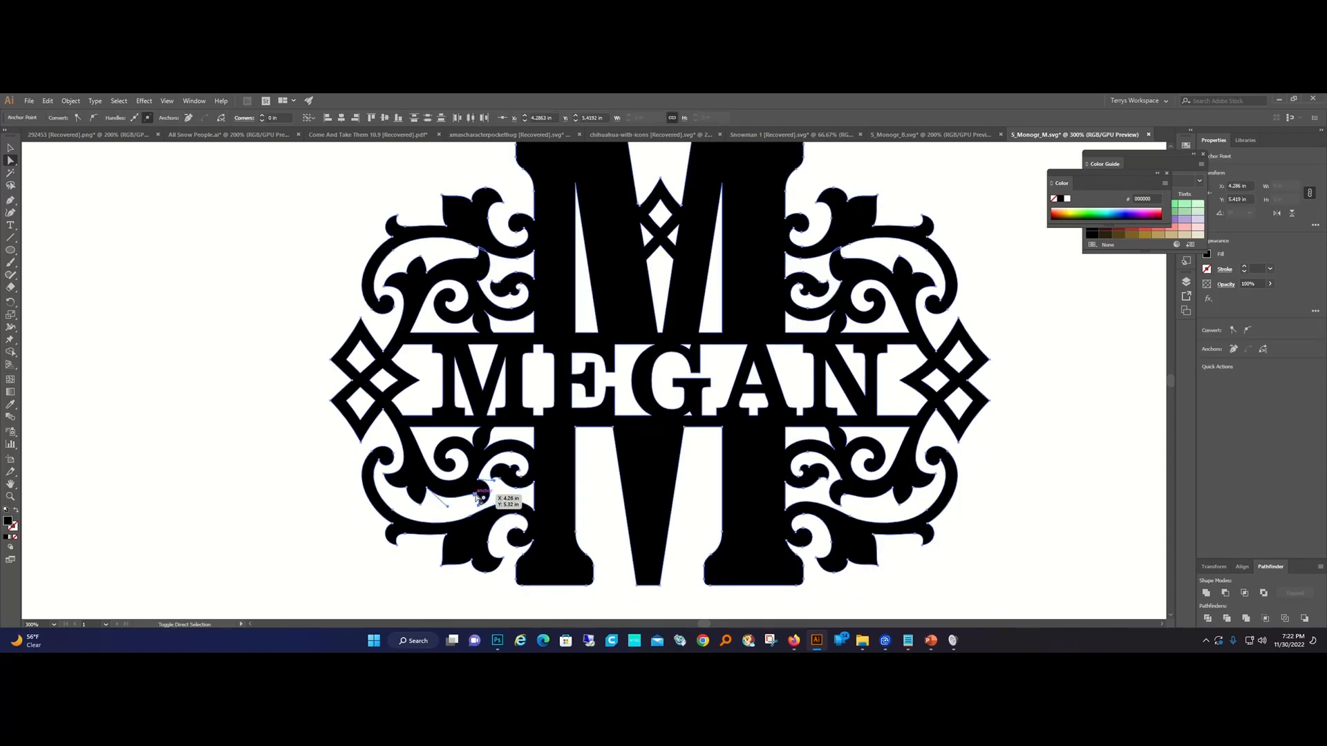
left_click(837, 499, "shift")
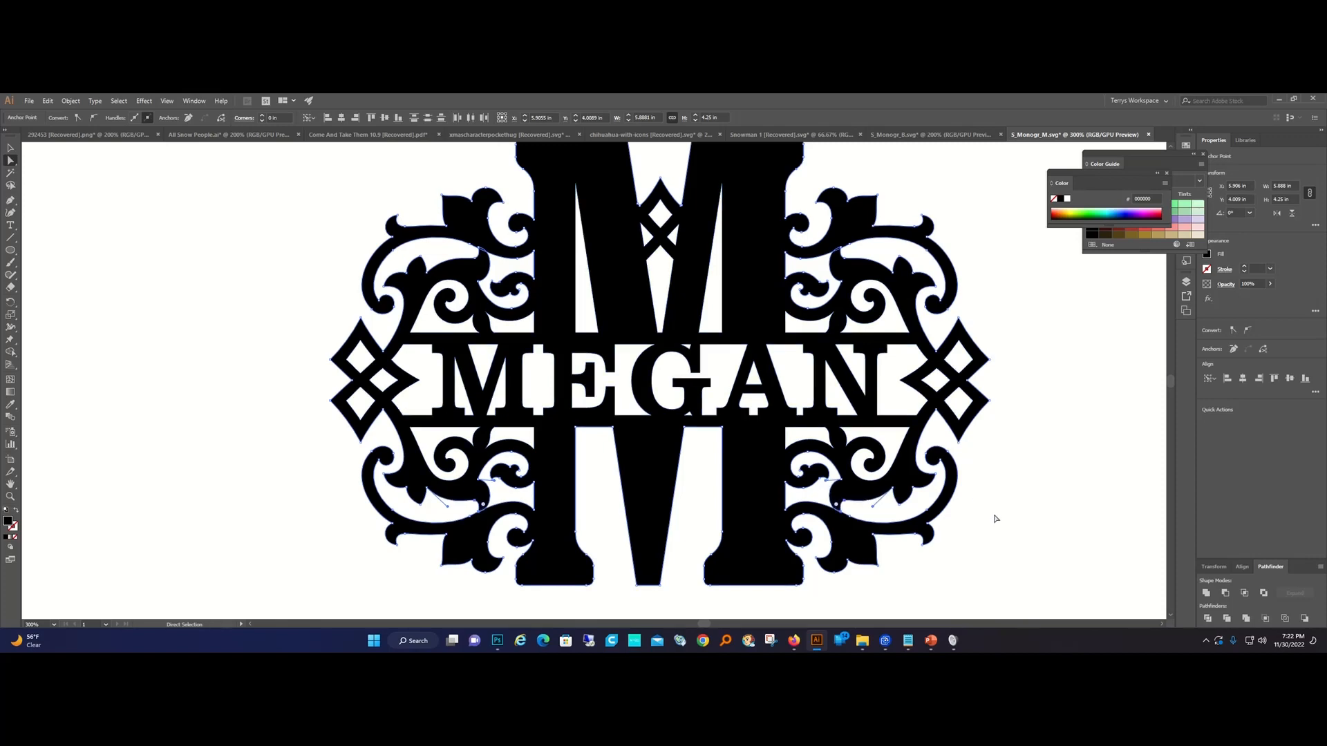
left_click(1004, 544)
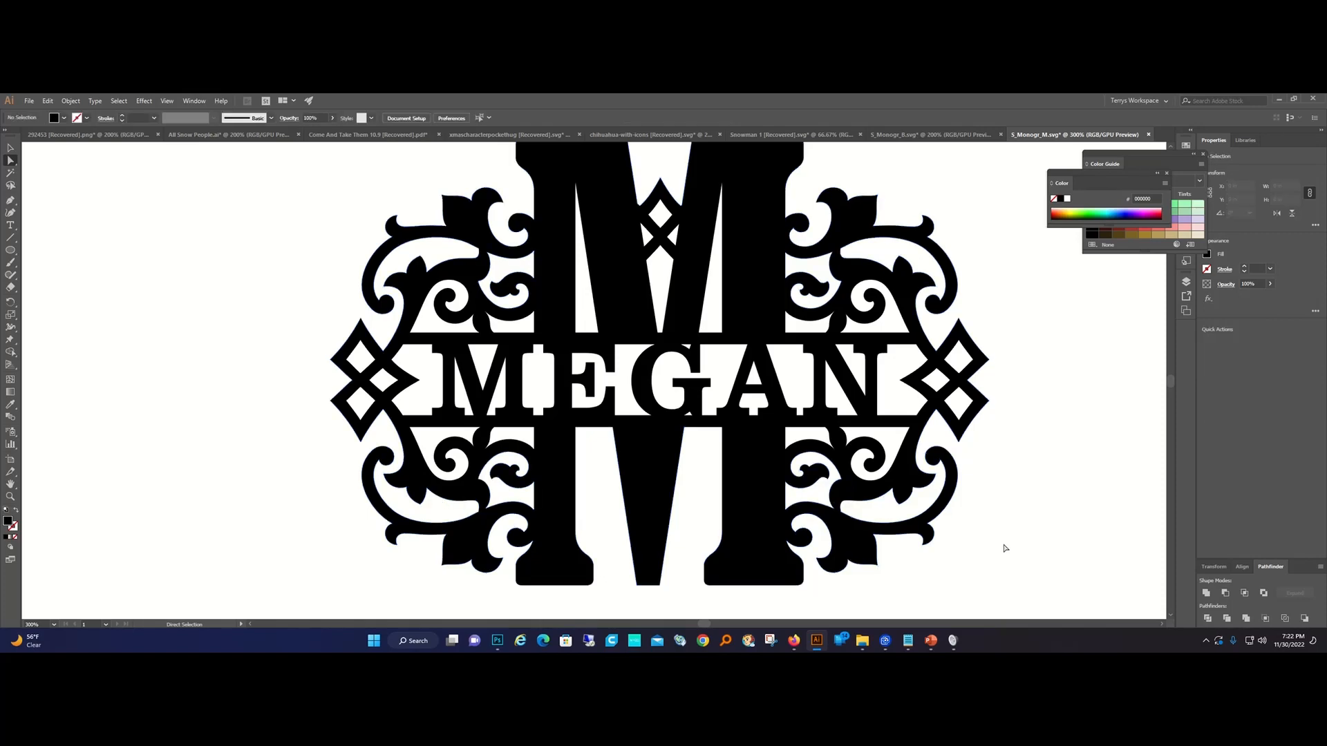
Unite the whole monogram so the extended scroll tips merge with the outer scrolls.
scroll(1005, 548, "up", 1)
scroll(1004, 549, "down", 1)
left_click_drag(992, 591, 304, 214)
left_click(1205, 592)
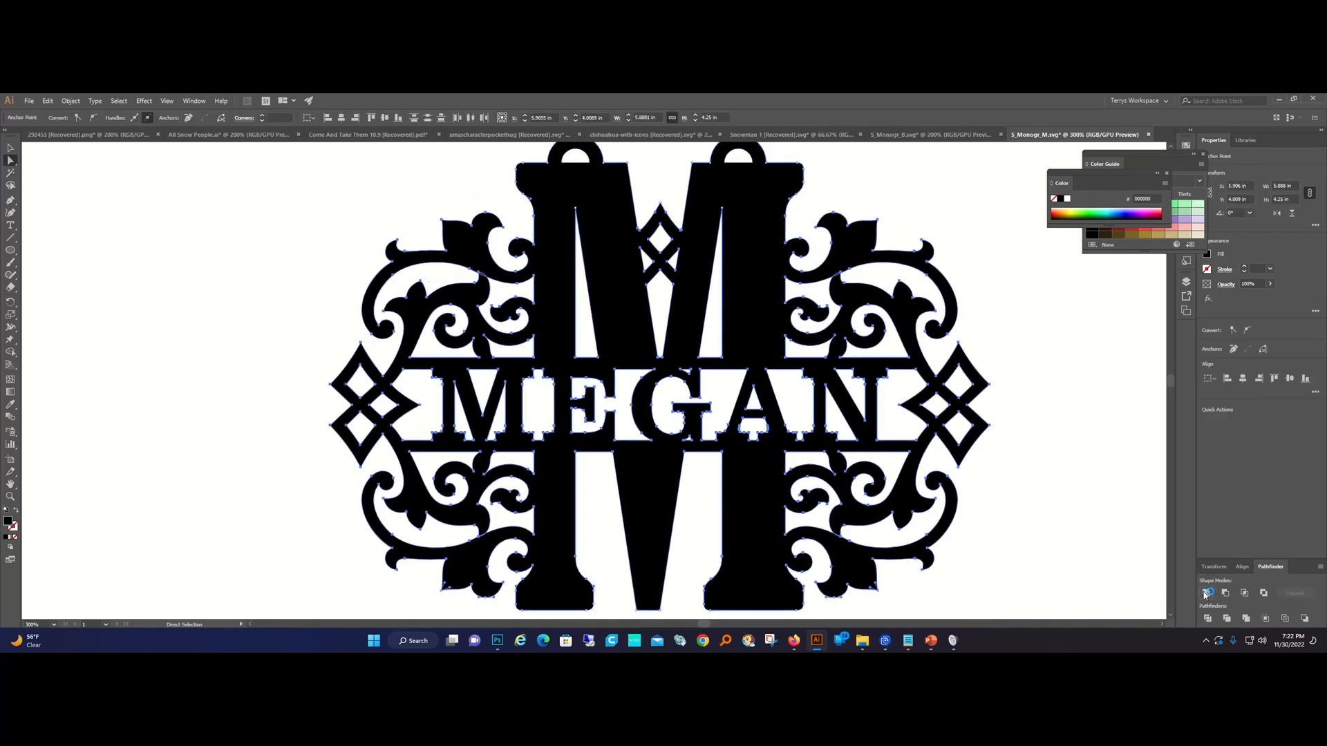
left_click(1080, 548)
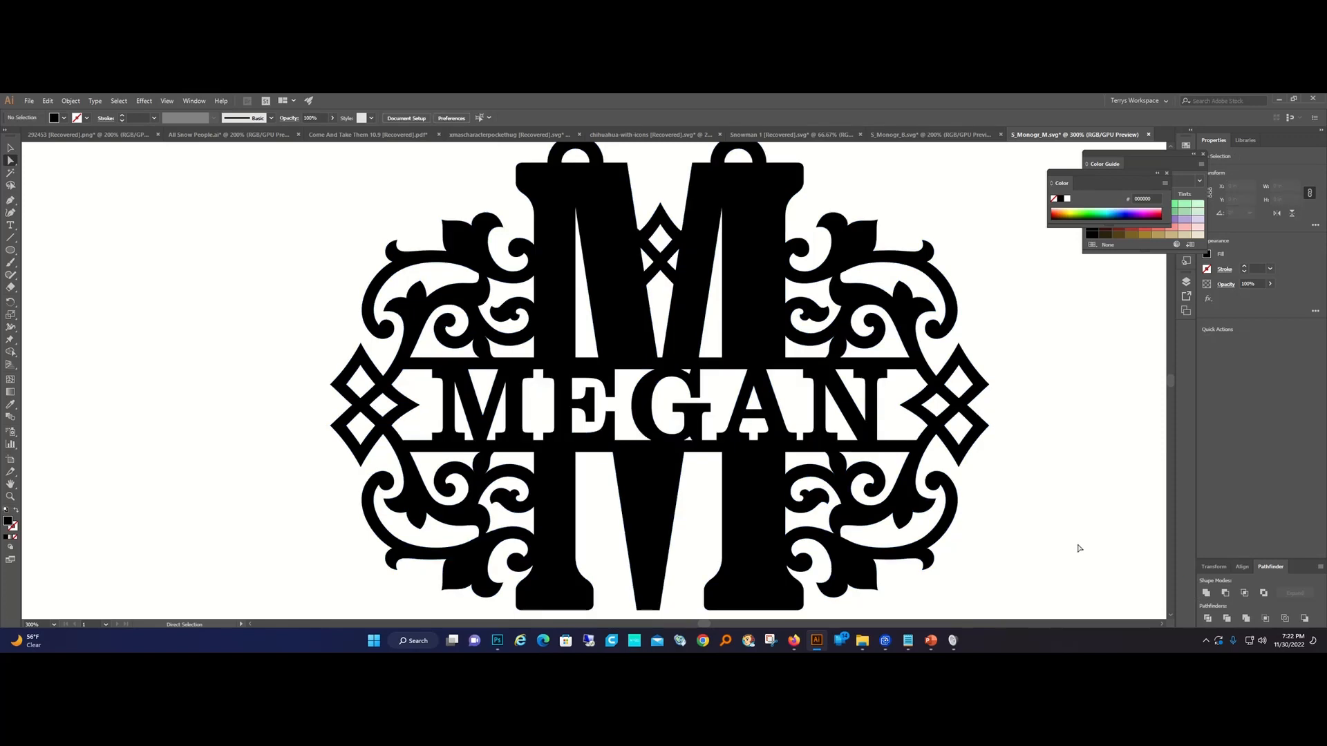
Move the finished ornament toward the artboard's centre, at about X 6.26 in, Y 4.30 in, and deselect it.
left_click(13, 497)
left_click(647, 387, "alt")
left_click(599, 396, "alt")
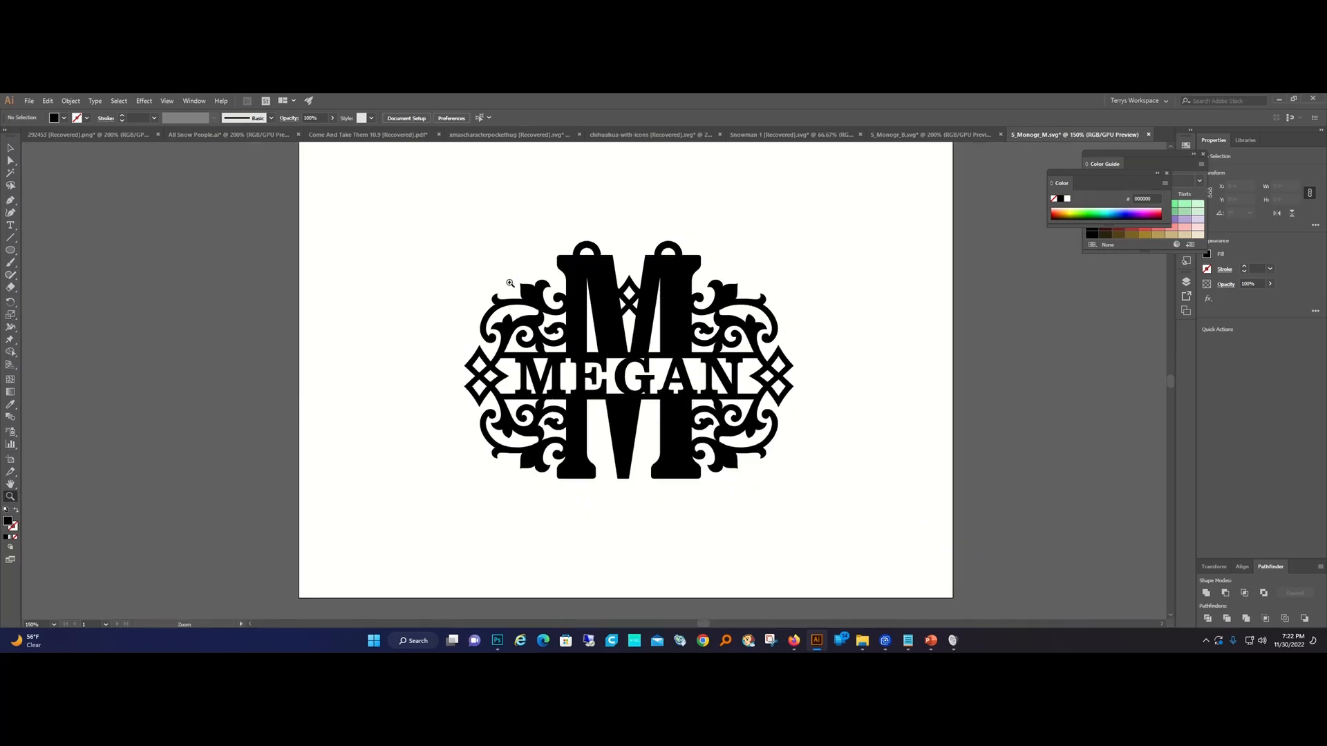
left_click(12, 149)
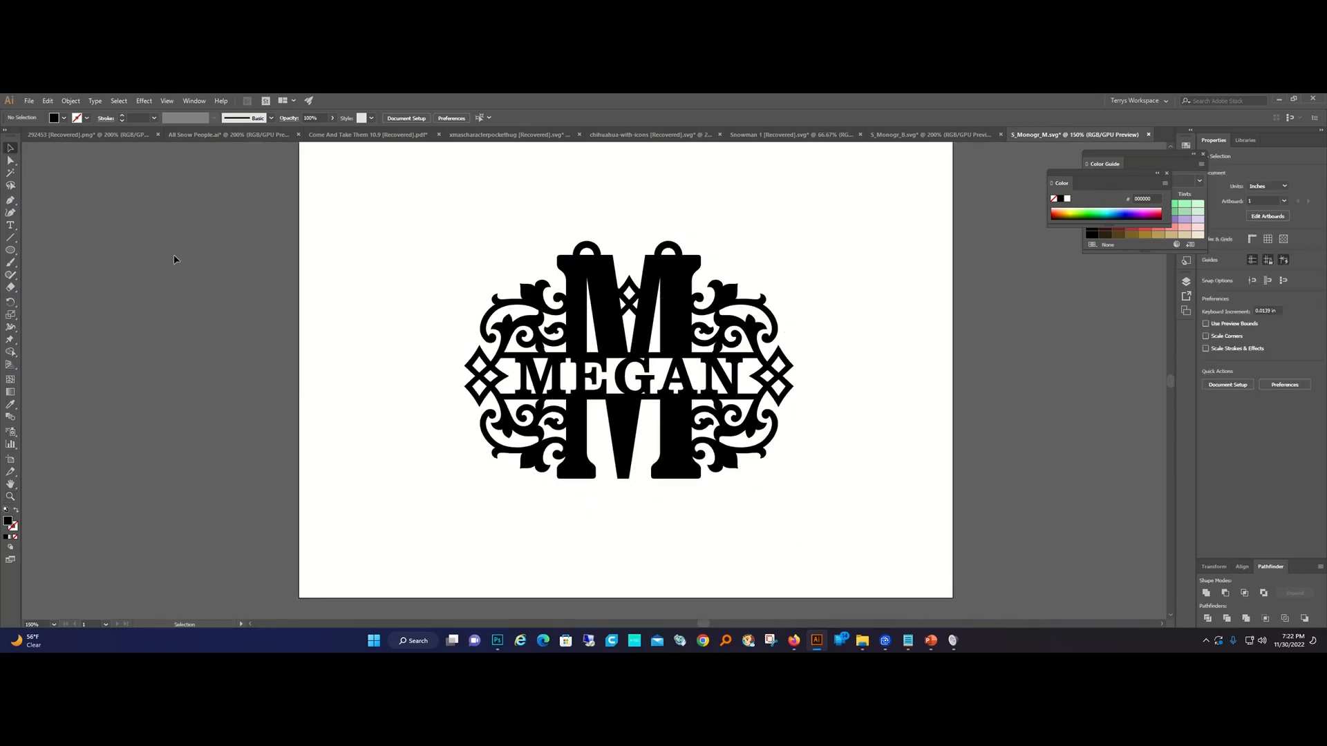
left_click_drag(633, 438, 653, 454)
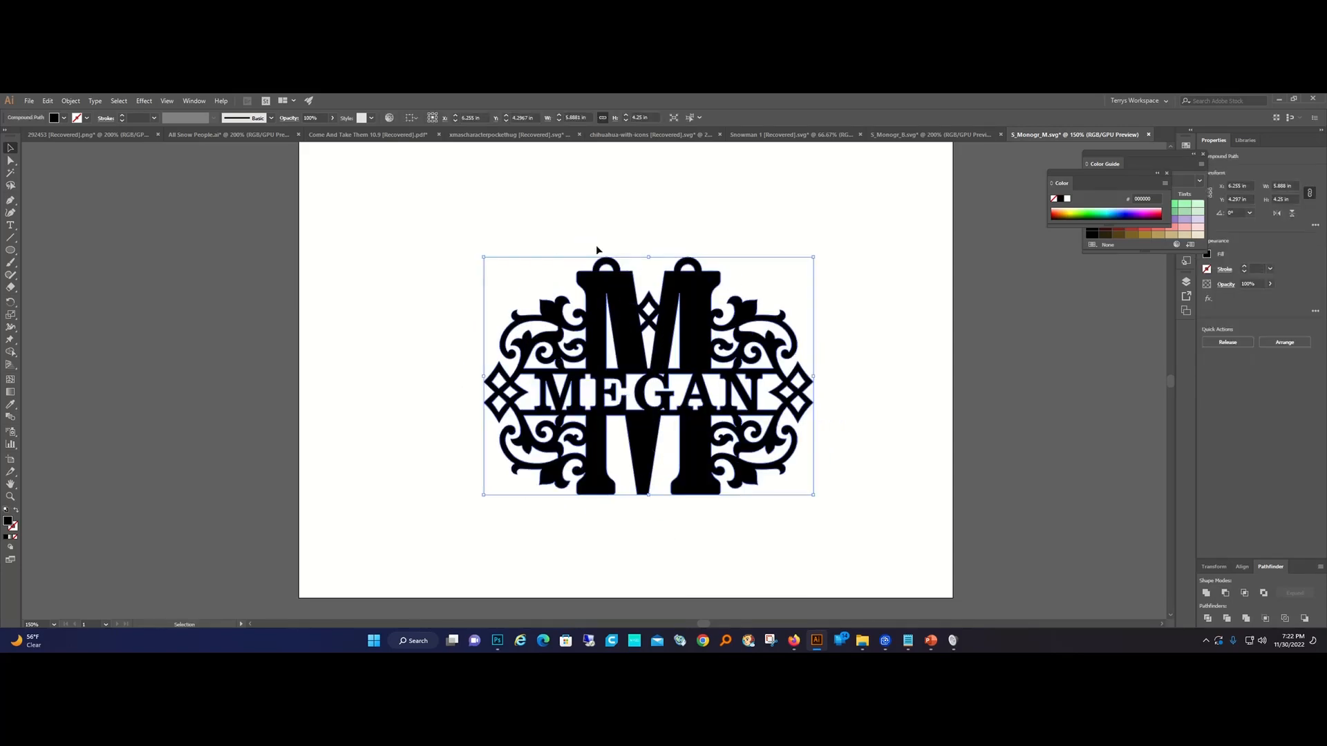
left_click(893, 395)
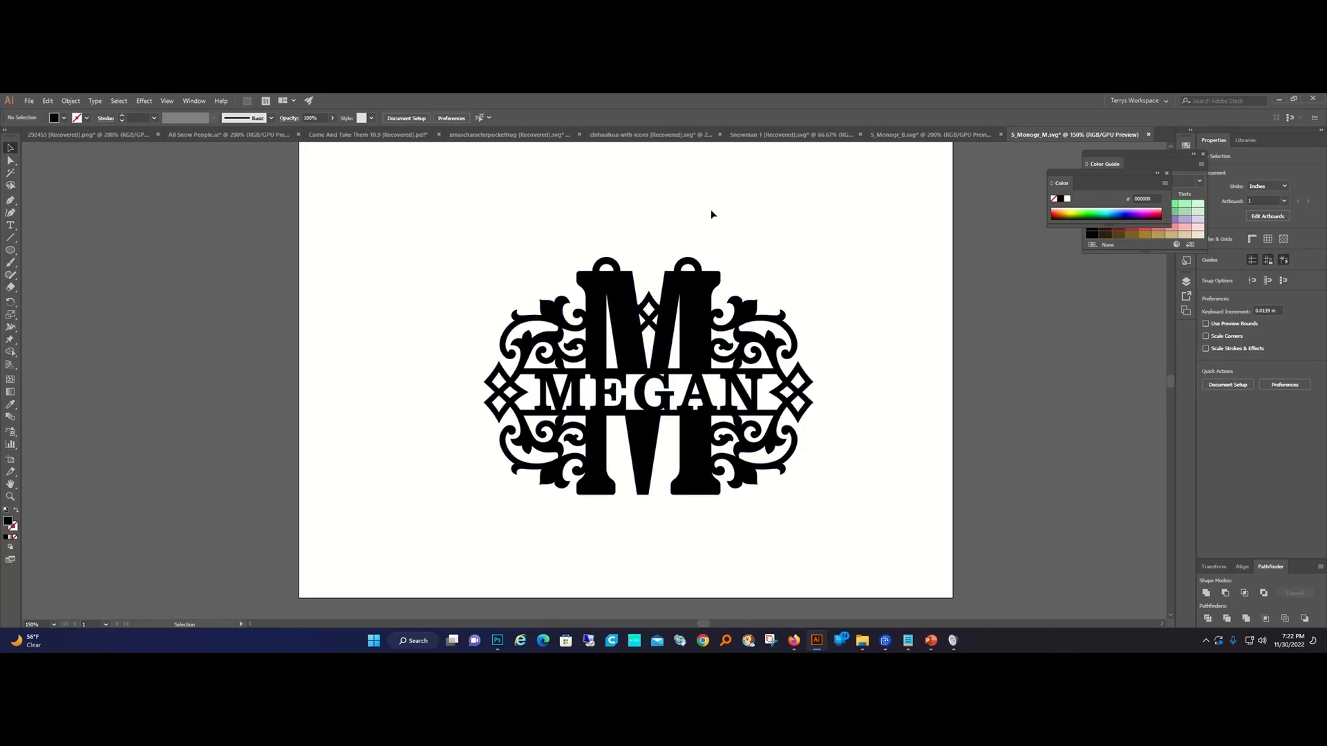
mouse_move(759, 95)
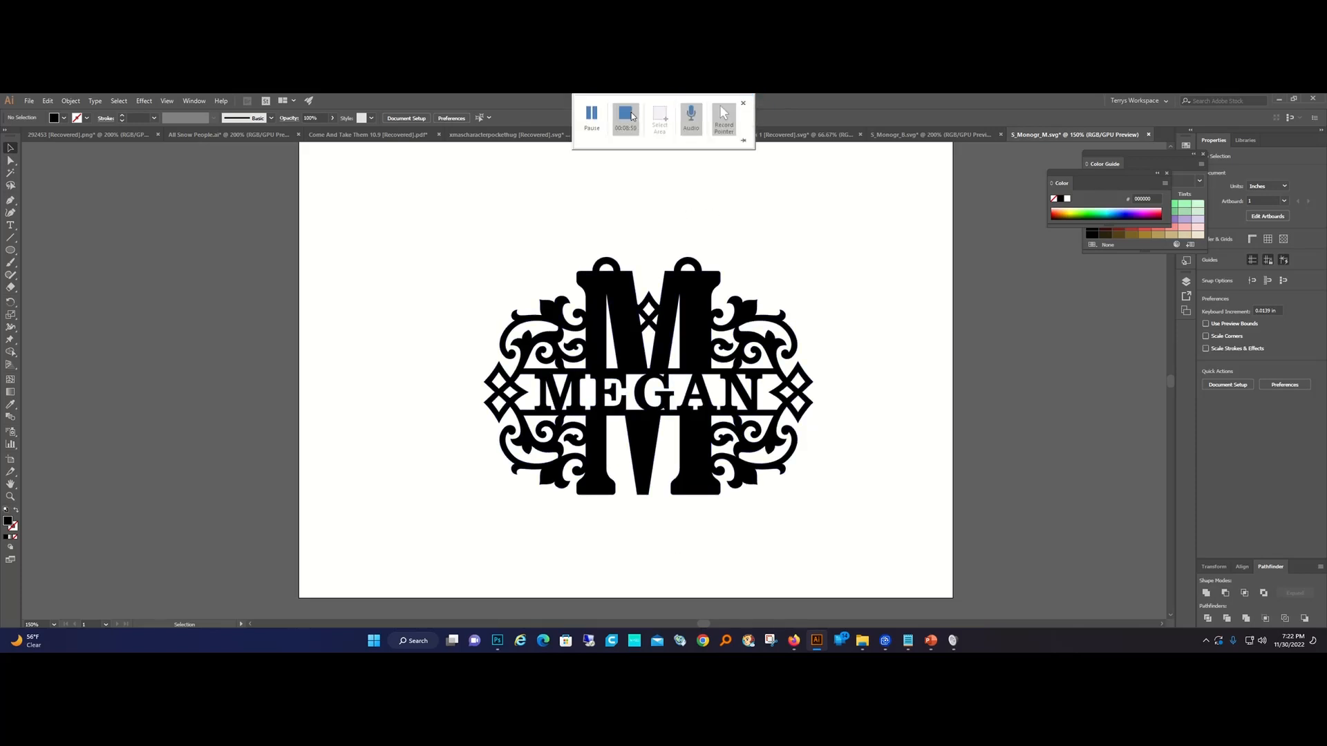